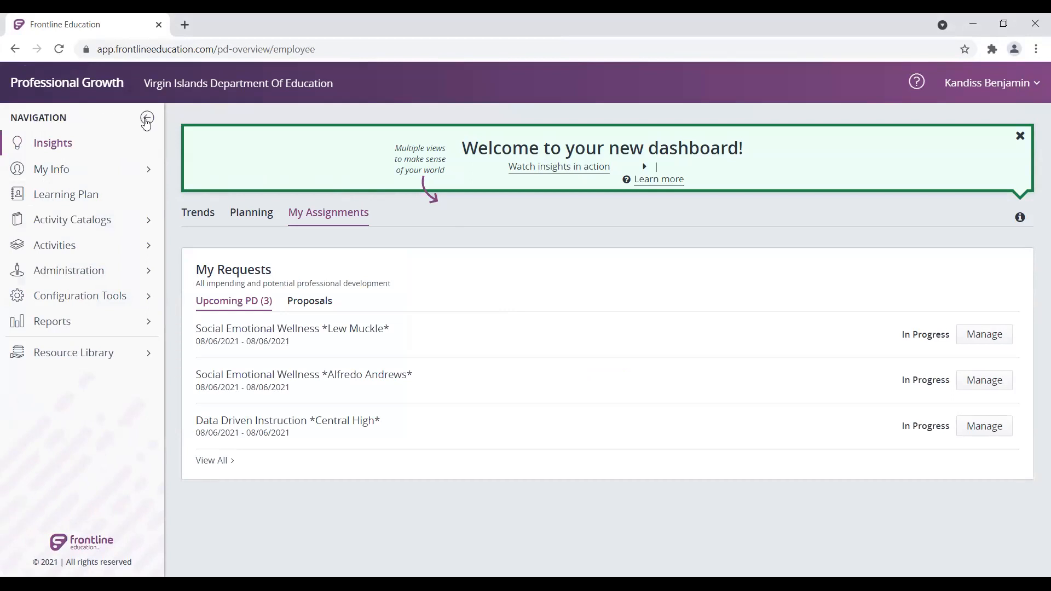
# Step: Collapse and re-expand the navigation sidebar, then show the My Info links
pyautogui.click(147, 119)
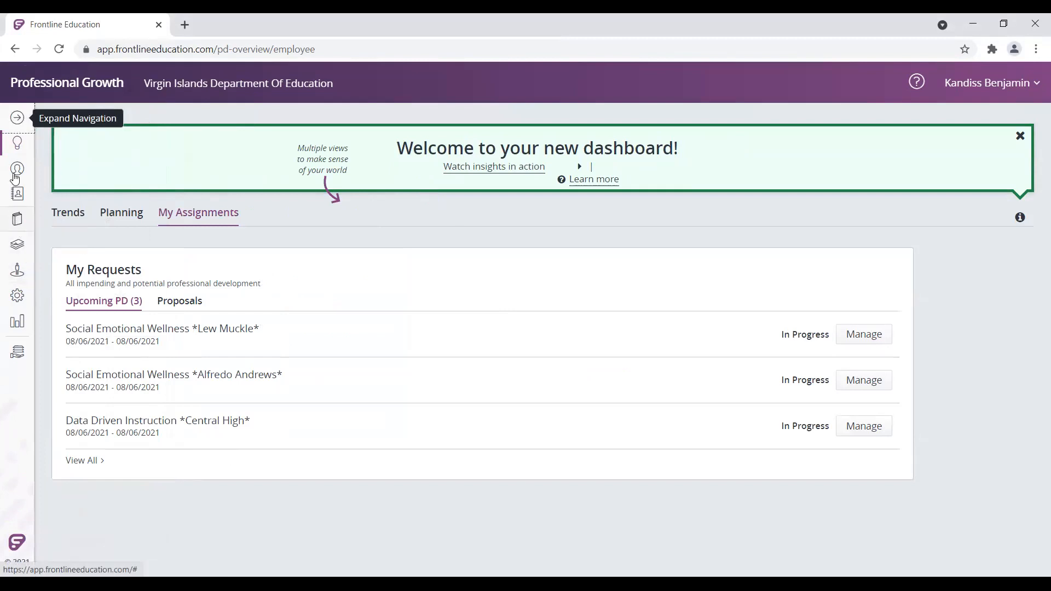
pyautogui.click(17, 119)
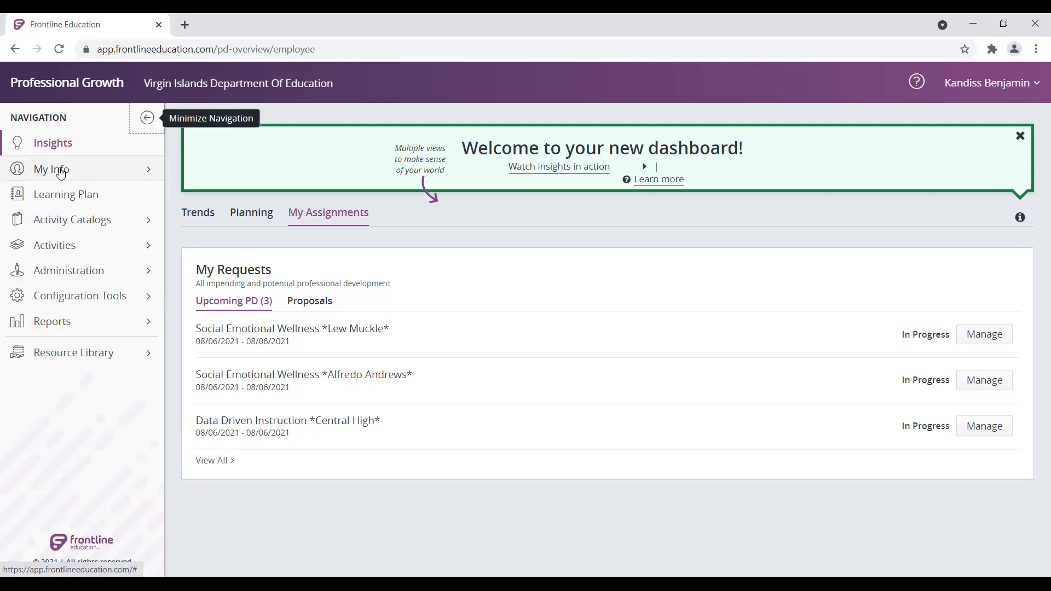
pyautogui.click(61, 171)
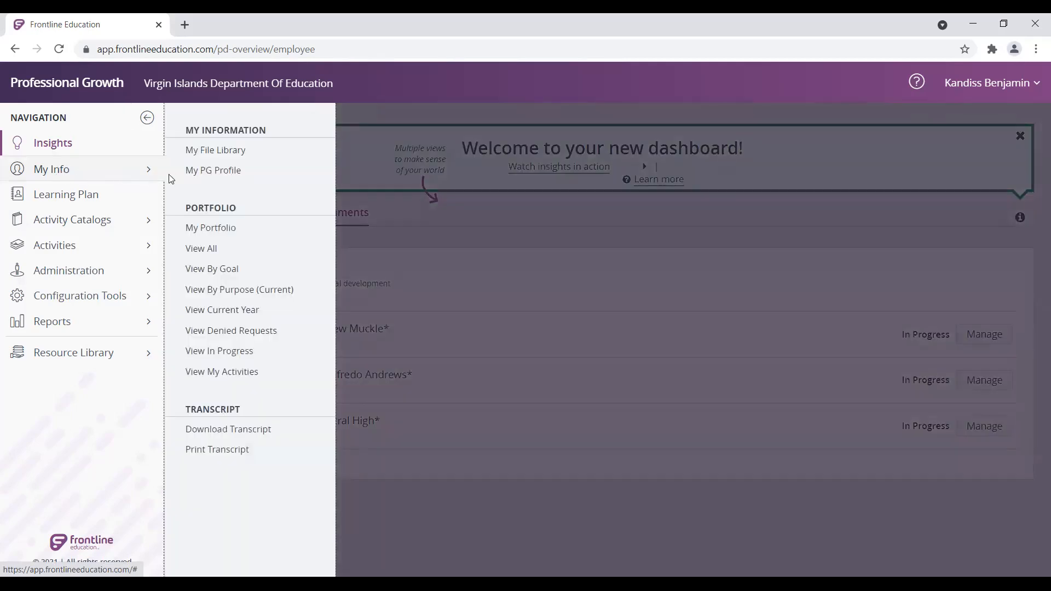
# Step: In My PG Profile, toggle the Division of Curriculum and Instruction and John H. Woodson Junior High buildings
pyautogui.click(206, 173)
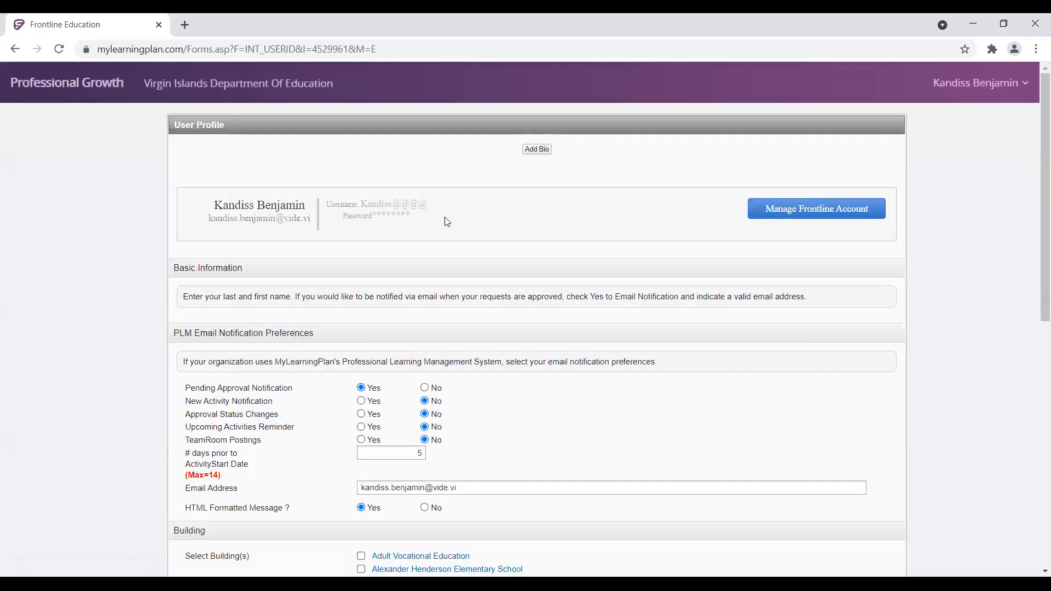
pyautogui.scroll(-3, 612, 272)
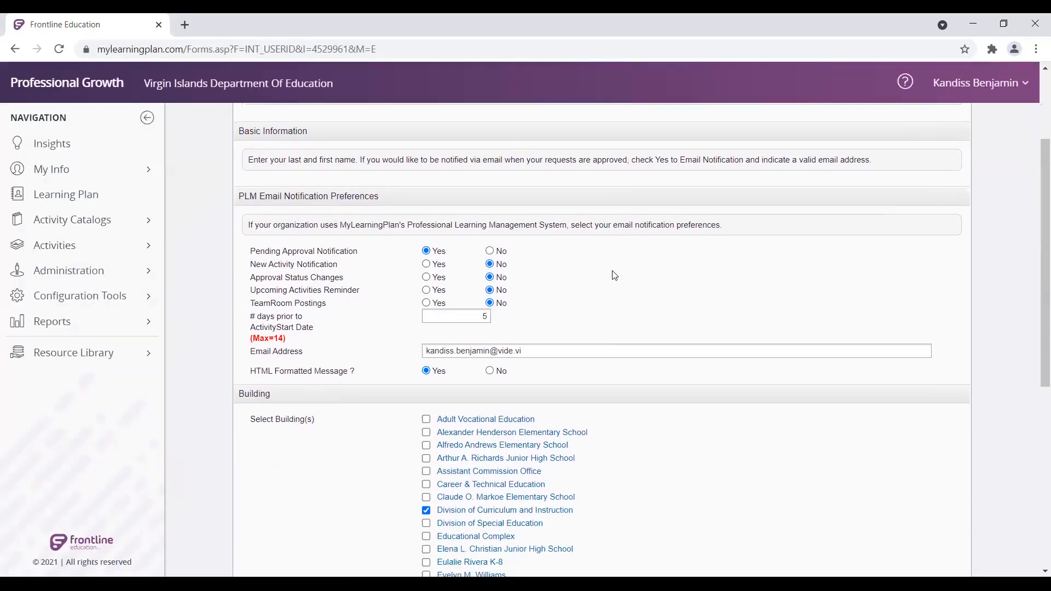
pyautogui.scroll(-4, 614, 274)
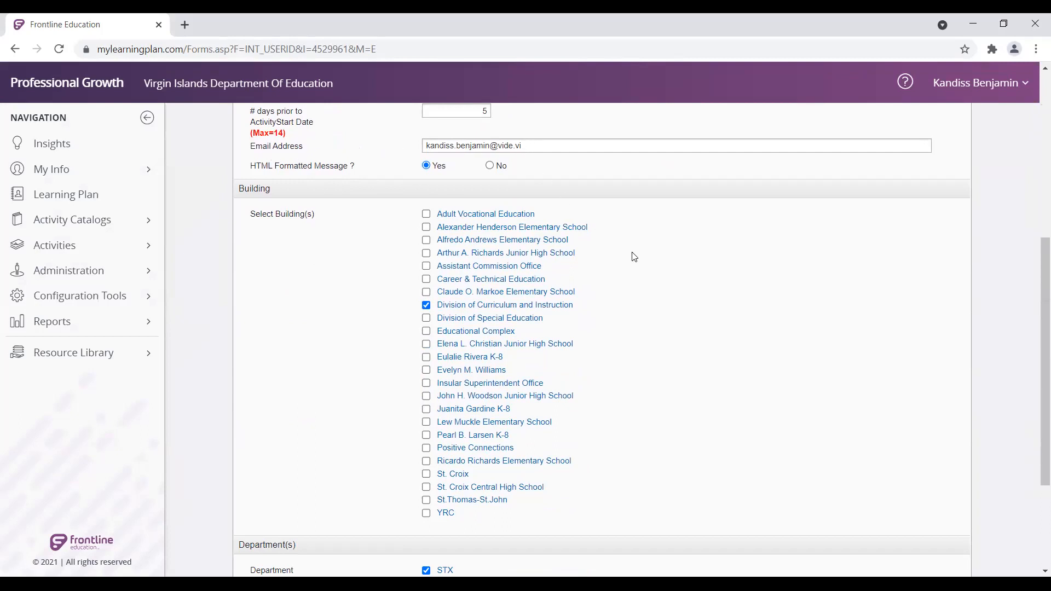
pyautogui.scroll(-1, 635, 257)
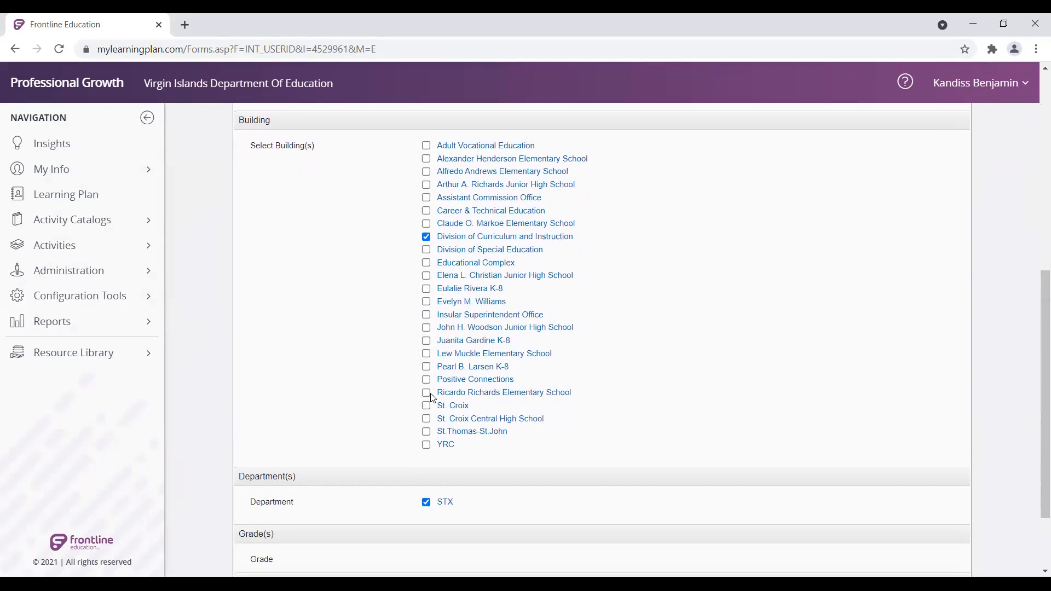
pyautogui.click(428, 238)
pyautogui.click(428, 328)
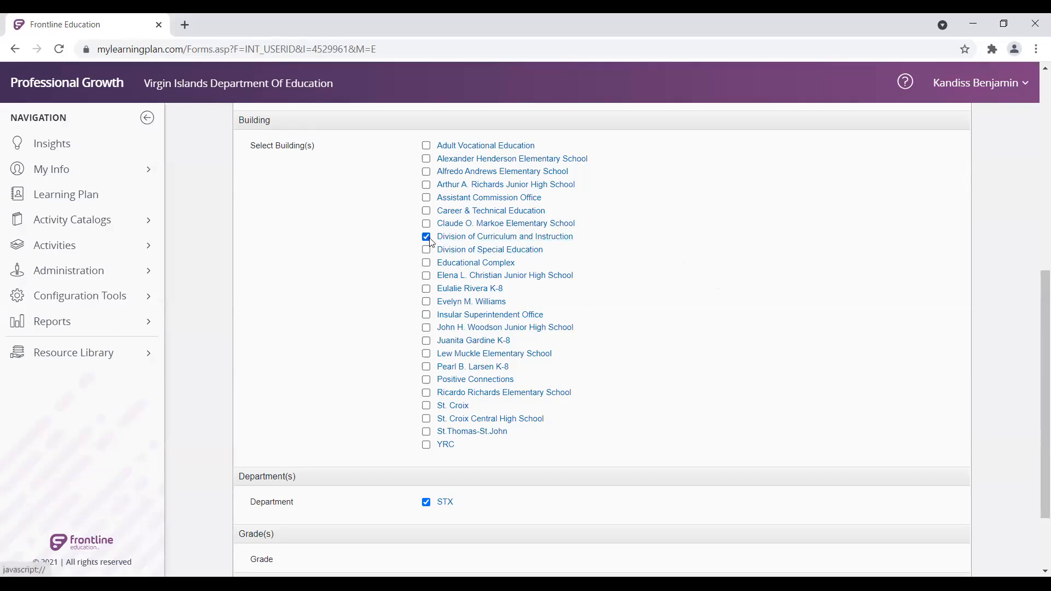
# Step: Reselect the STX department and save the profile form
pyautogui.scroll(-2, 754, 302)
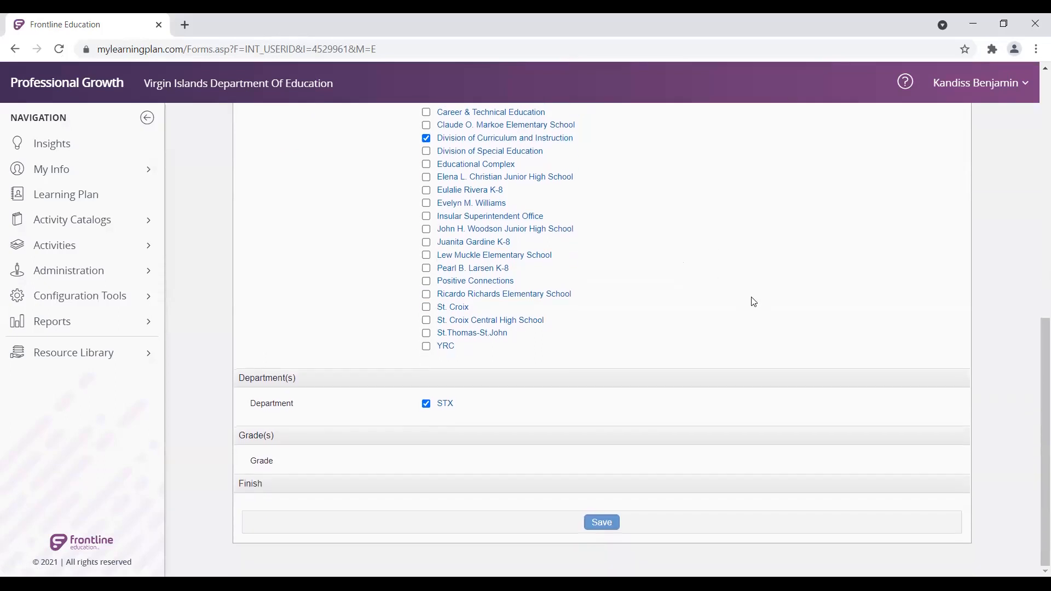
pyautogui.click(427, 404)
pyautogui.click(428, 406)
pyautogui.scroll(7, 676, 410)
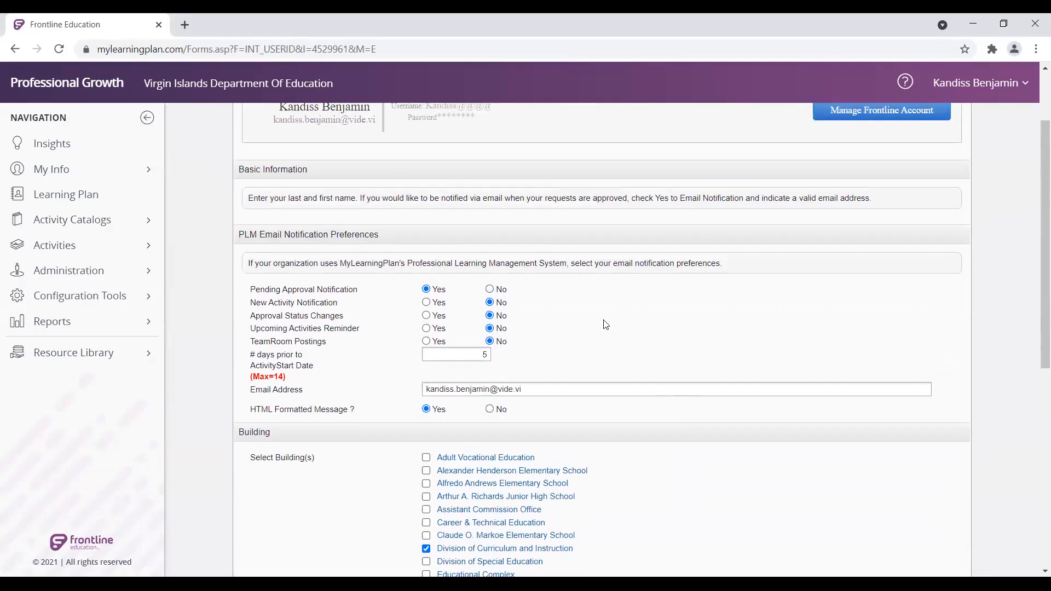
pyautogui.scroll(-7, 659, 413)
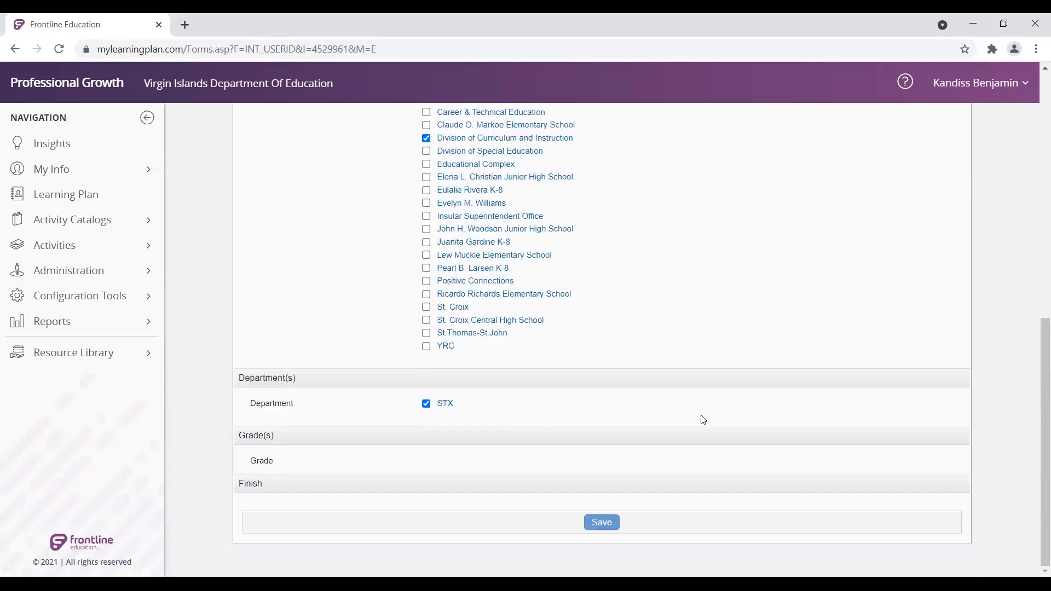
pyautogui.click(597, 524)
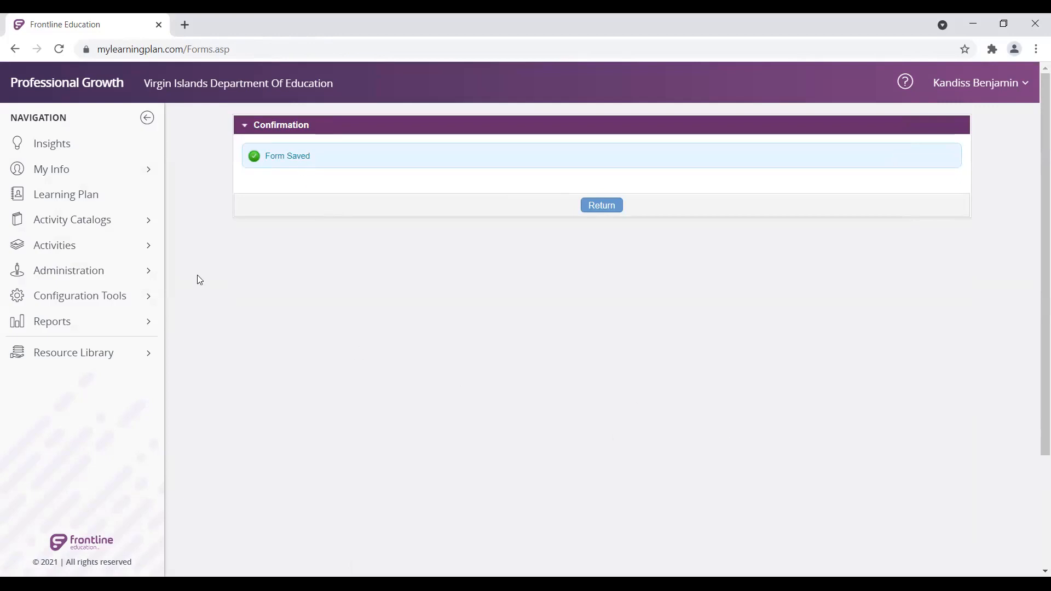
# Step: Go to My Portfolio and open the SCEC "Into Literature" Training details
pyautogui.click(47, 172)
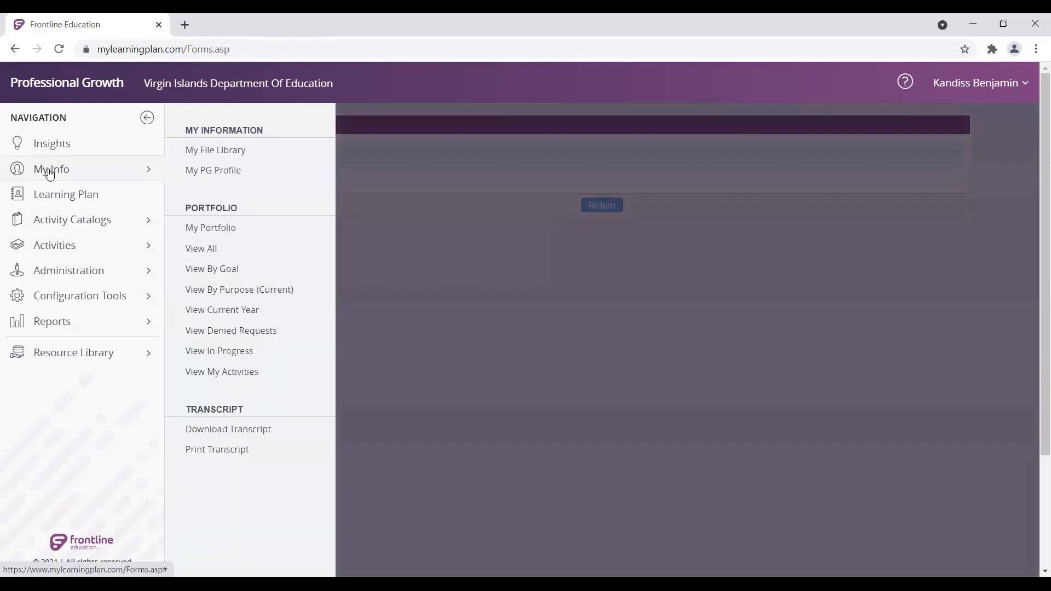
pyautogui.click(216, 227)
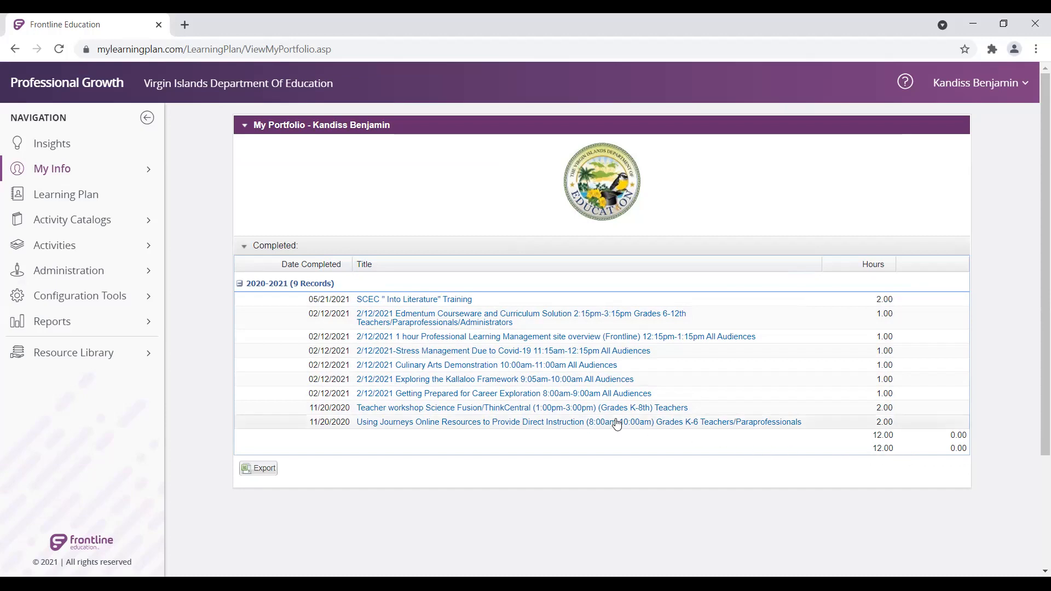
pyautogui.click(417, 303)
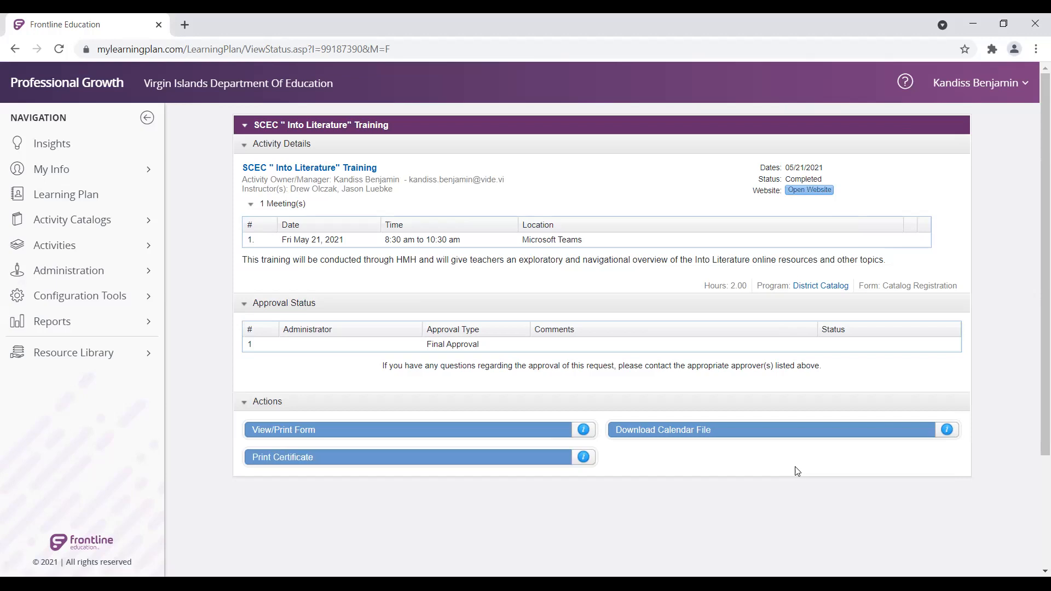
# Step: Download the SCEC "Into Literature" certificate (32).pdf, review it, and return to Frontline Education
pyautogui.click(294, 464)
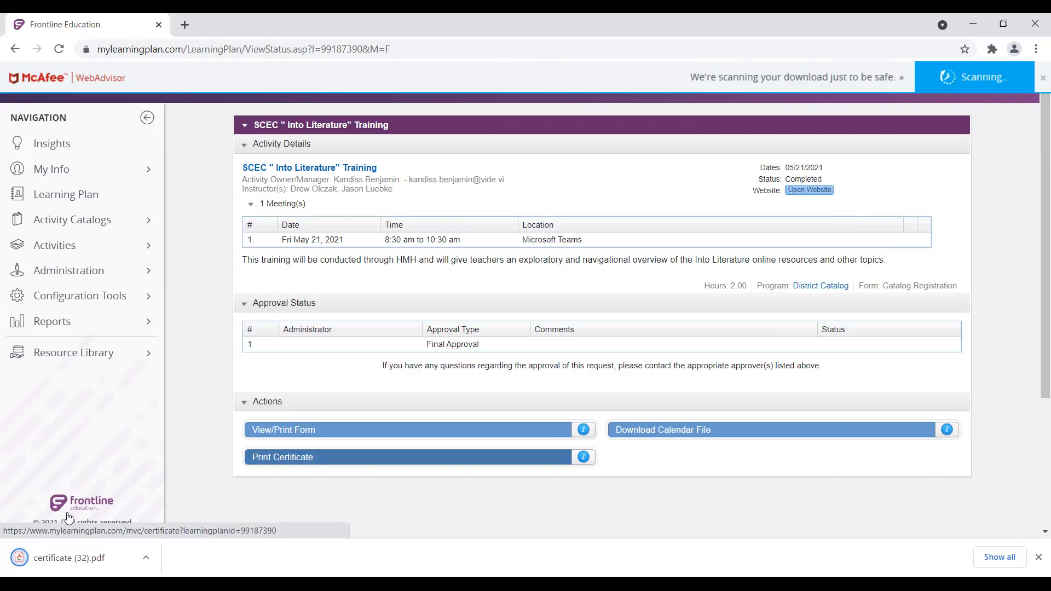
pyautogui.click(46, 558)
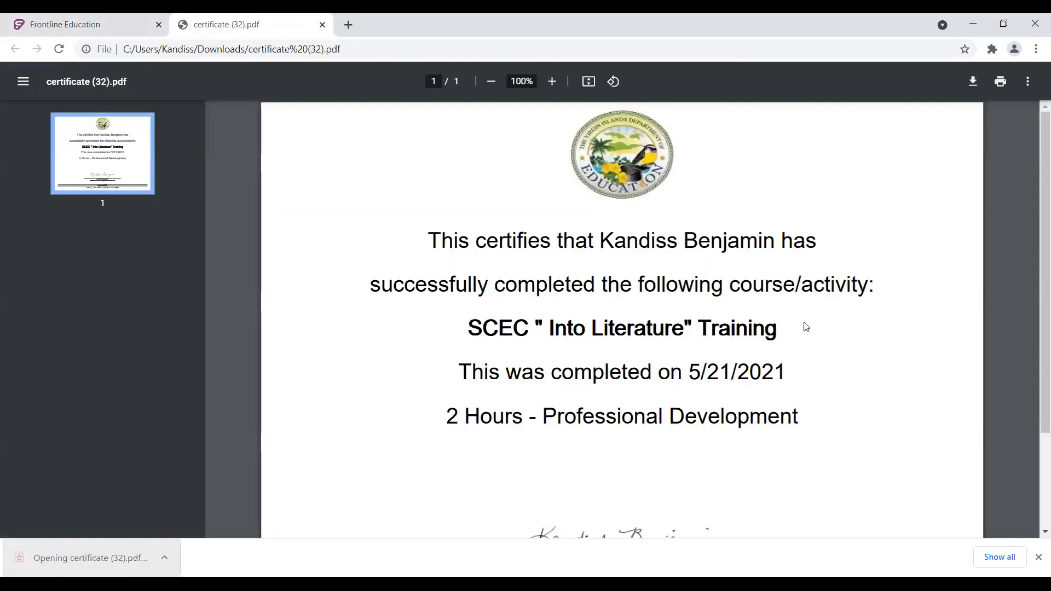
pyautogui.scroll(-2, 869, 318)
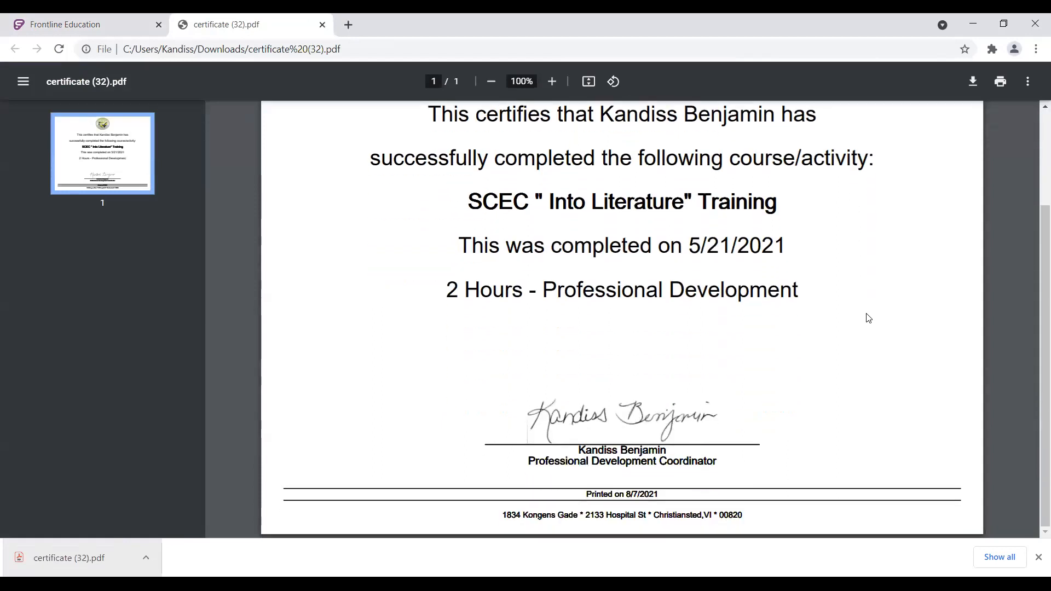
pyautogui.scroll(2, 869, 318)
pyautogui.scroll(-1, 867, 317)
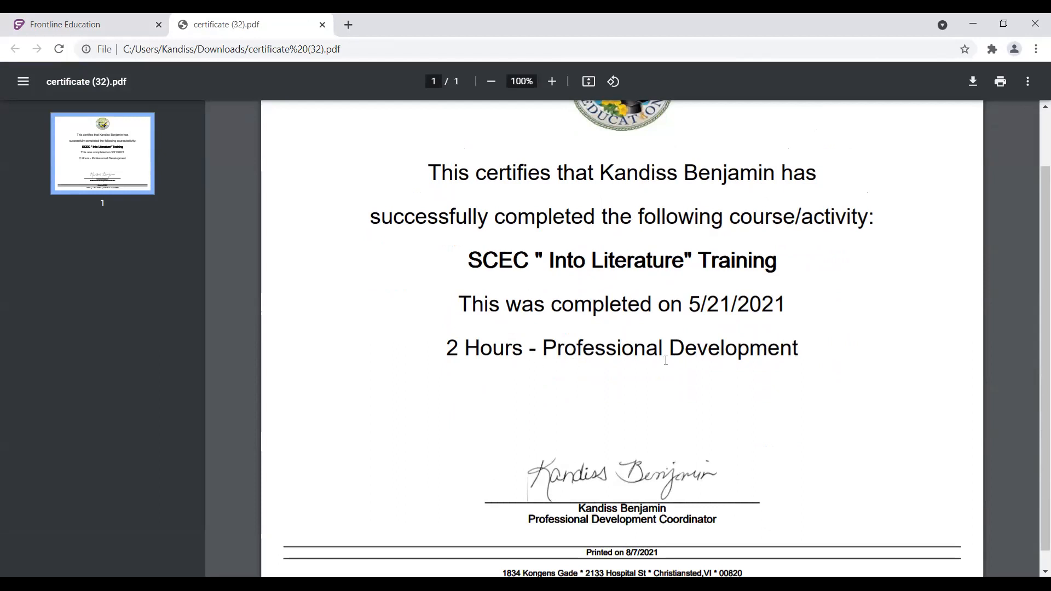
pyautogui.scroll(1, 889, 396)
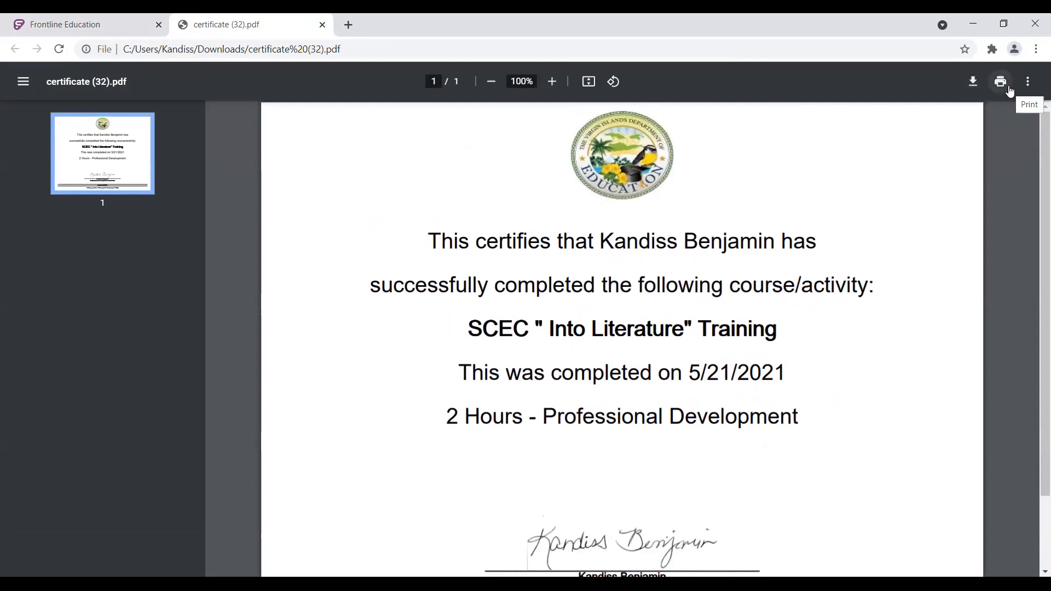
pyautogui.click(60, 23)
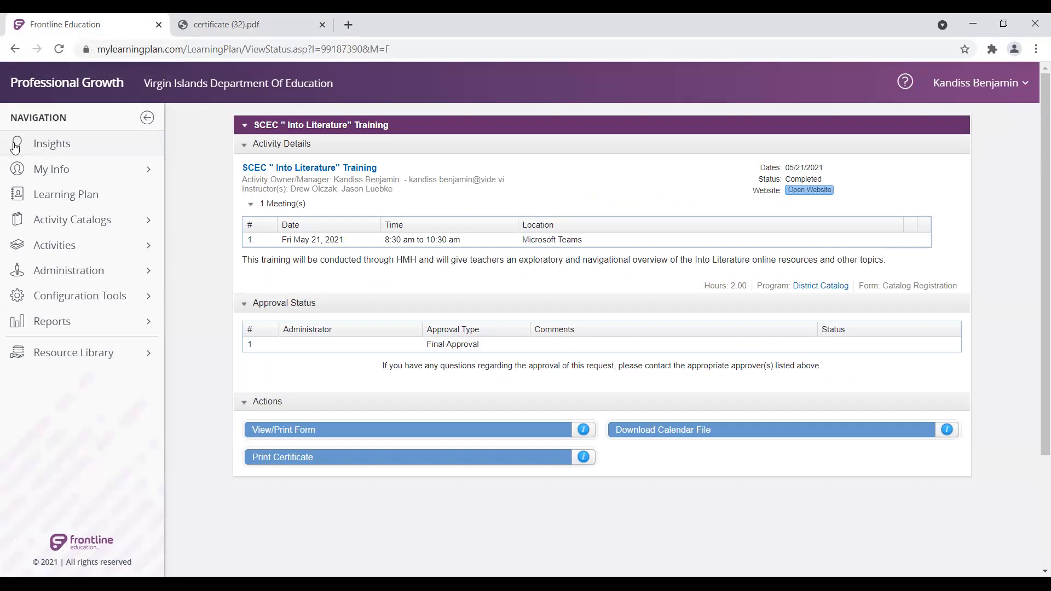
# Step: From My Portfolio, print the Stress Management Due to Covid-19 certificate and open certificate (33).pdf
pyautogui.click(60, 169)
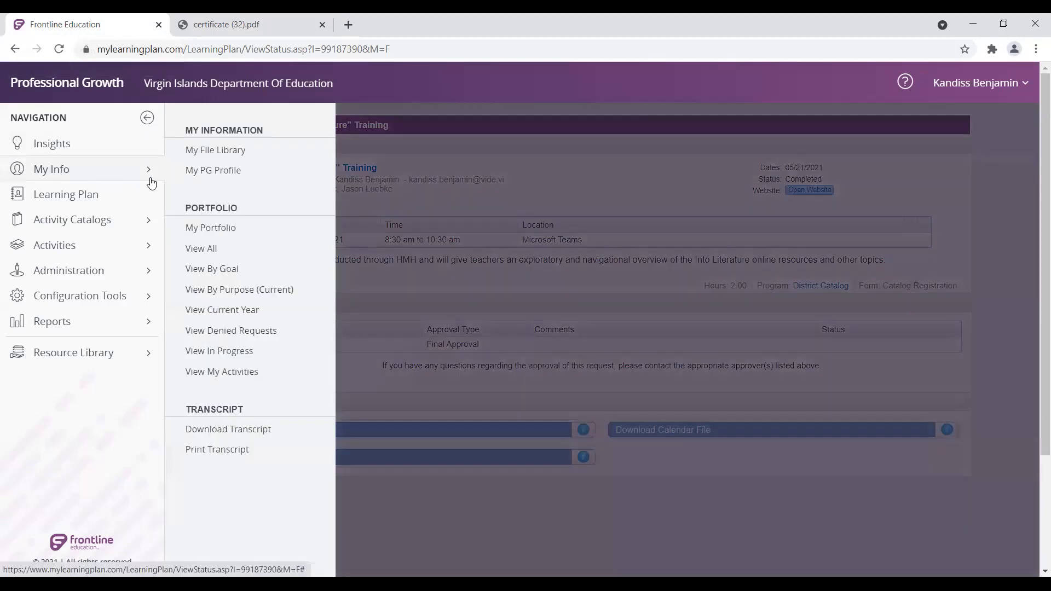
pyautogui.click(222, 229)
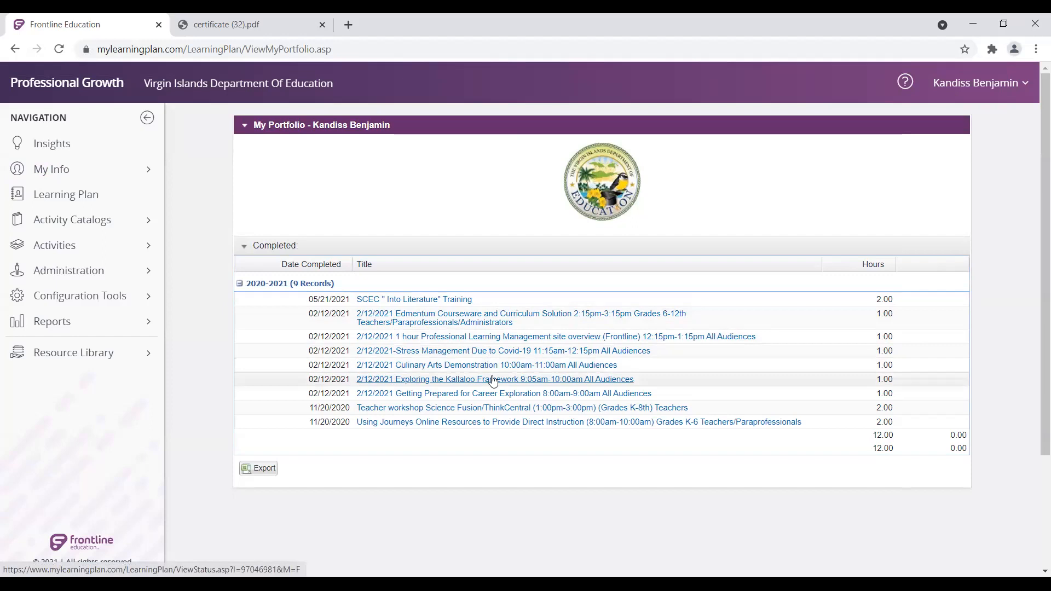
pyautogui.click(445, 351)
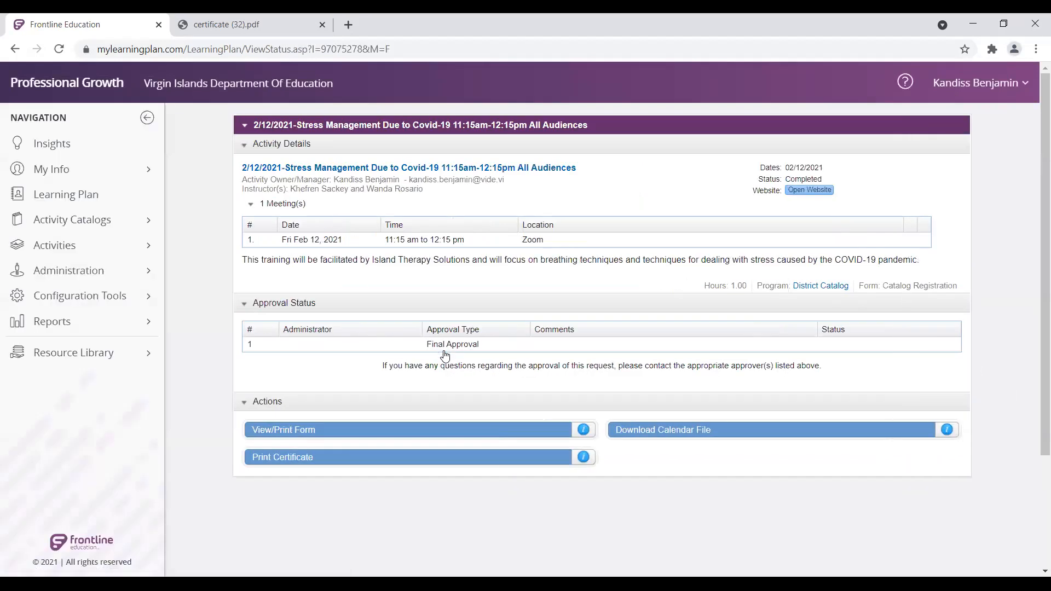
pyautogui.click(308, 463)
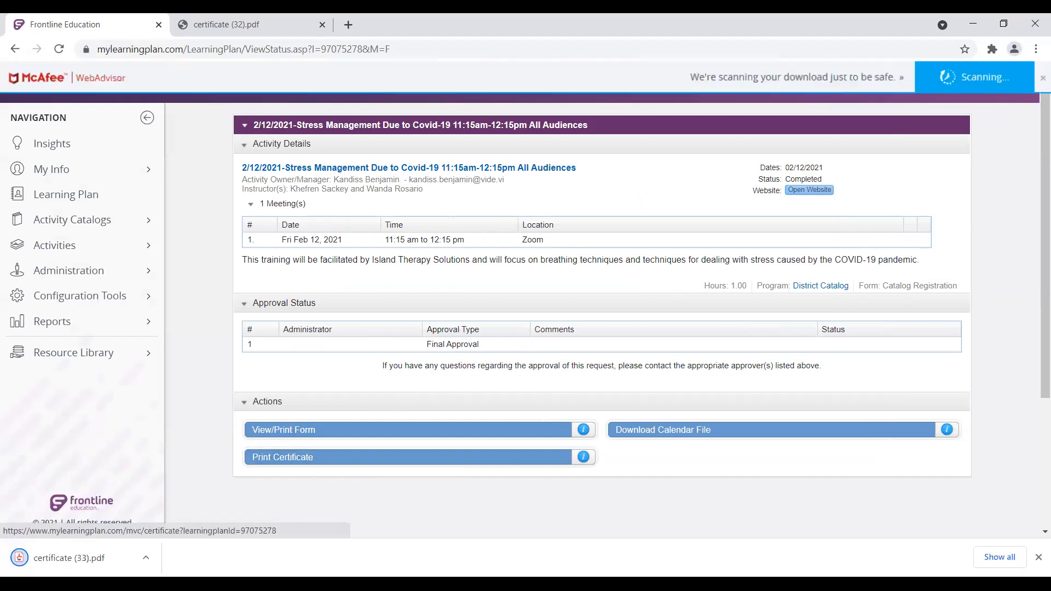
pyautogui.click(40, 560)
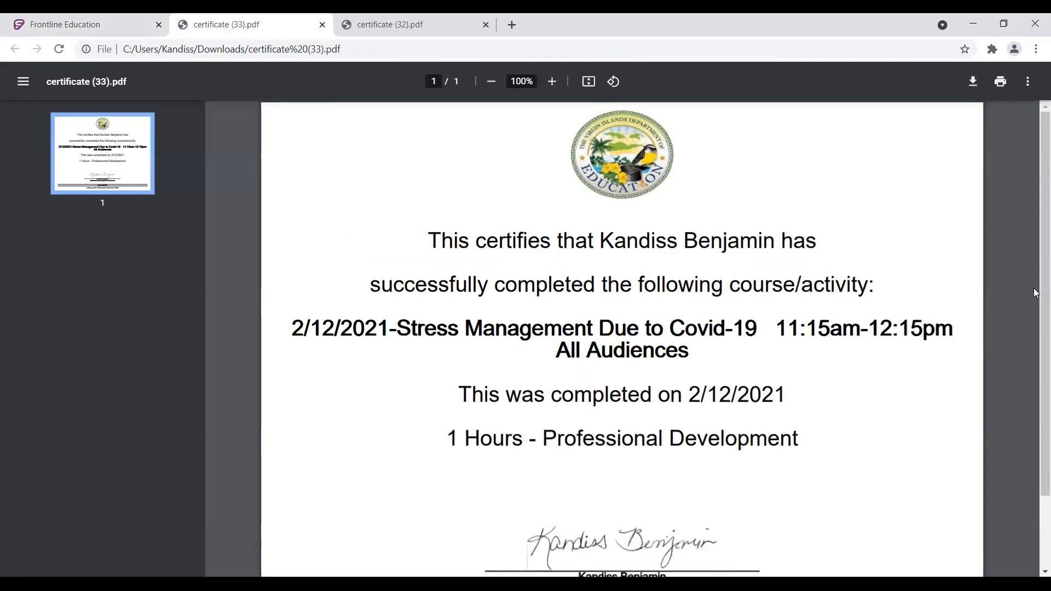
# Step: Scroll through the 1-hour Stress Management certificate, then go back from the Frontline activity page
pyautogui.moveTo(1036, 282); pyautogui.dragTo(1036, 354)
pyautogui.scroll(2, 1035, 355)
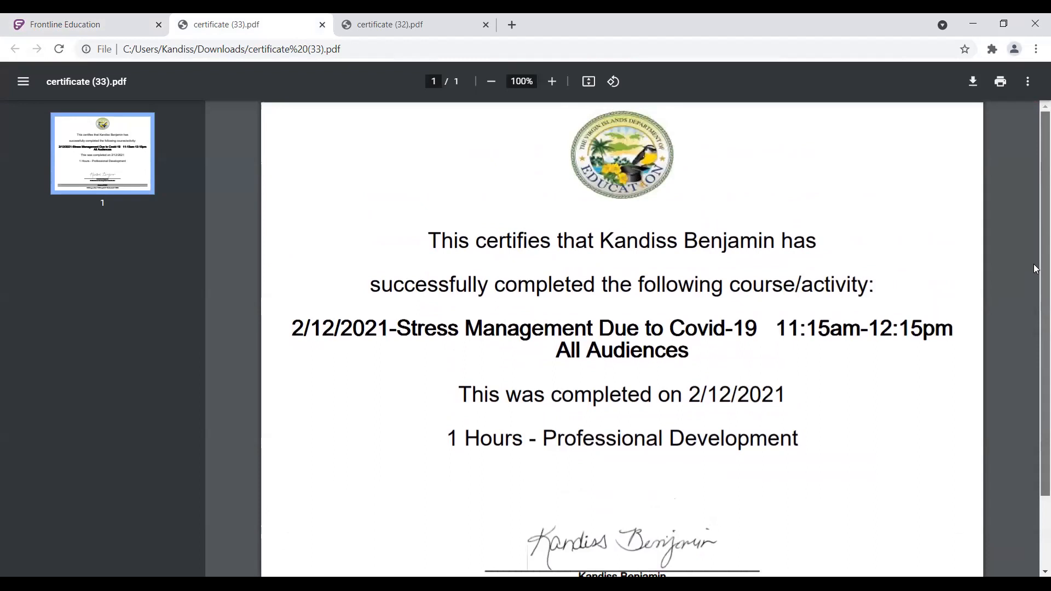
pyautogui.click(76, 23)
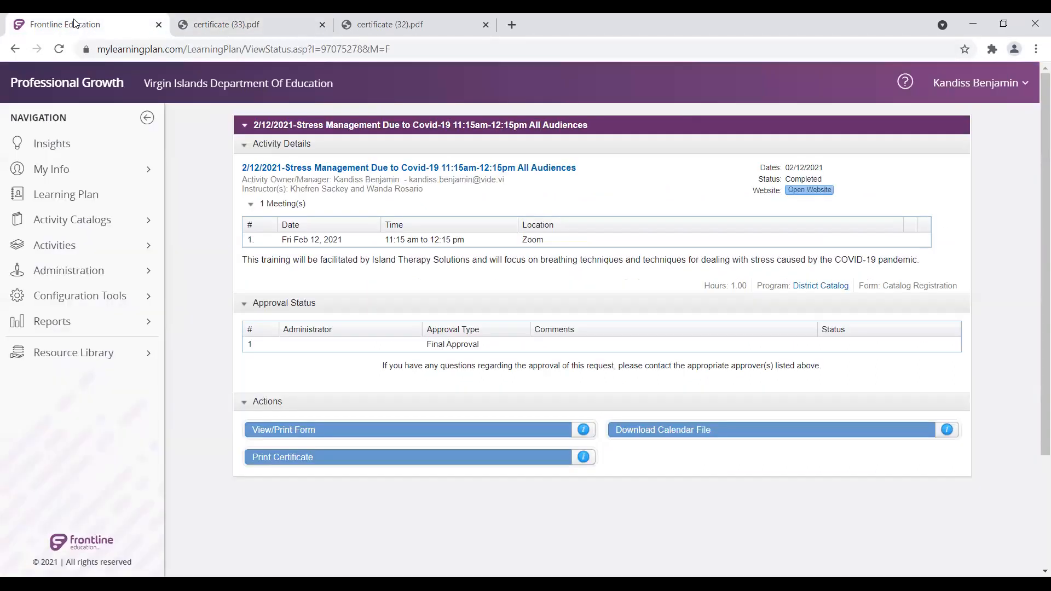
pyautogui.click(14, 50)
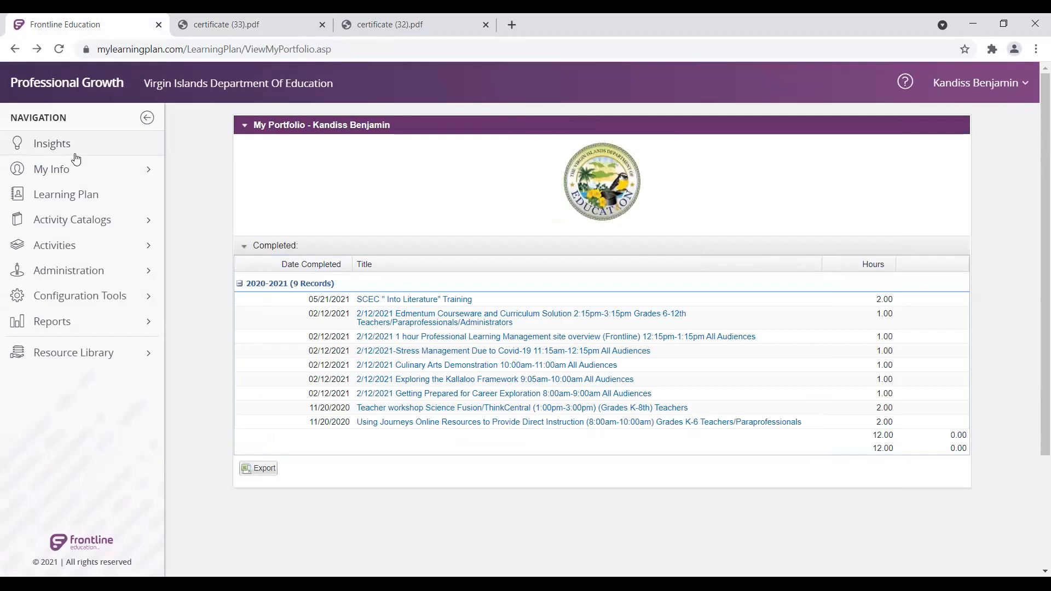
# Step: Reload My Portfolio, then open the District Catalog under Activity Catalogs
pyautogui.click(65, 169)
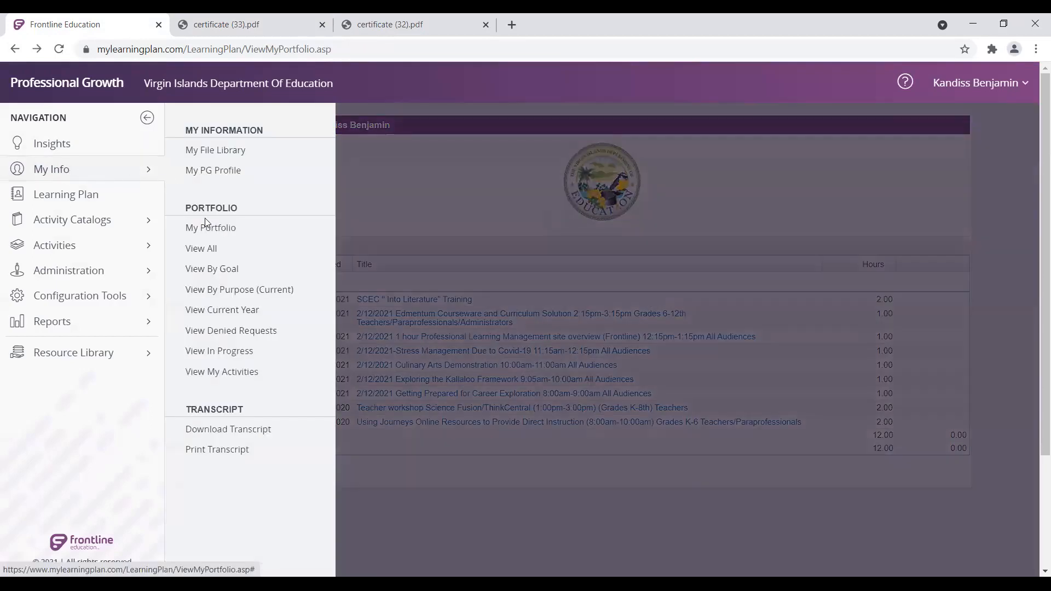
pyautogui.click(214, 229)
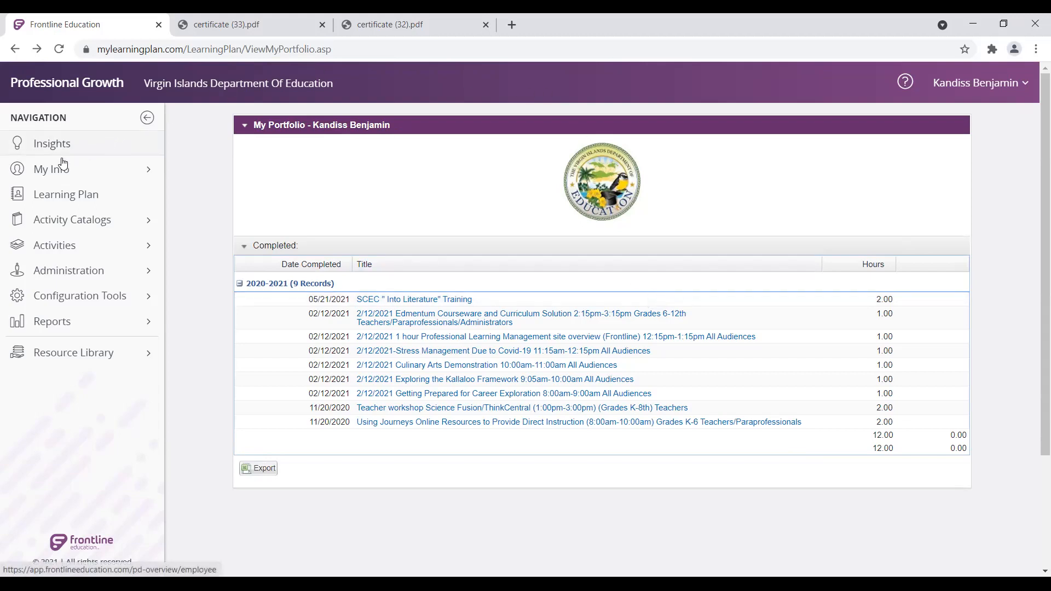
pyautogui.click(67, 225)
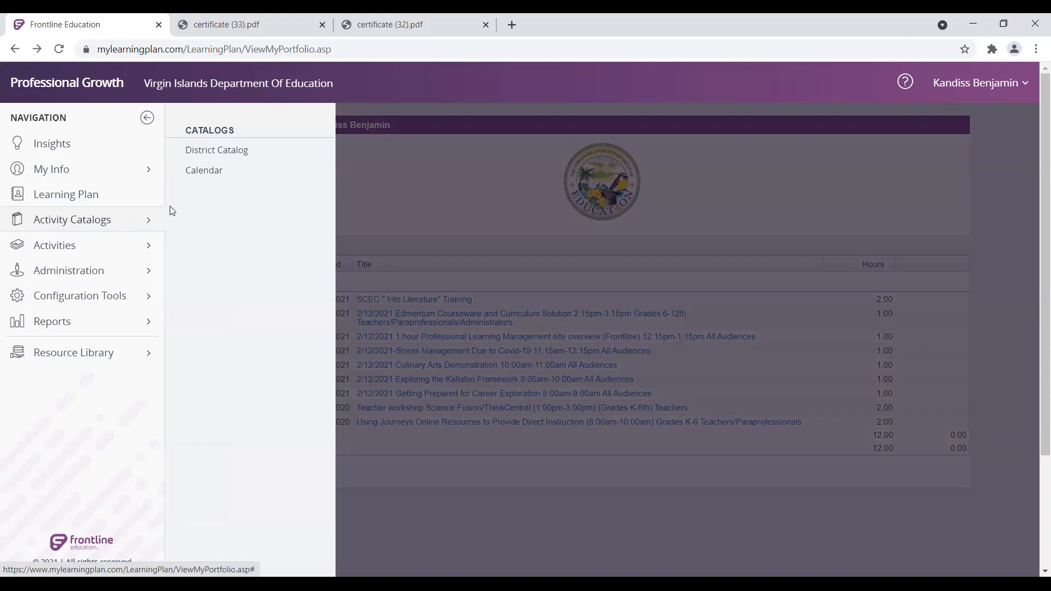
pyautogui.click(204, 150)
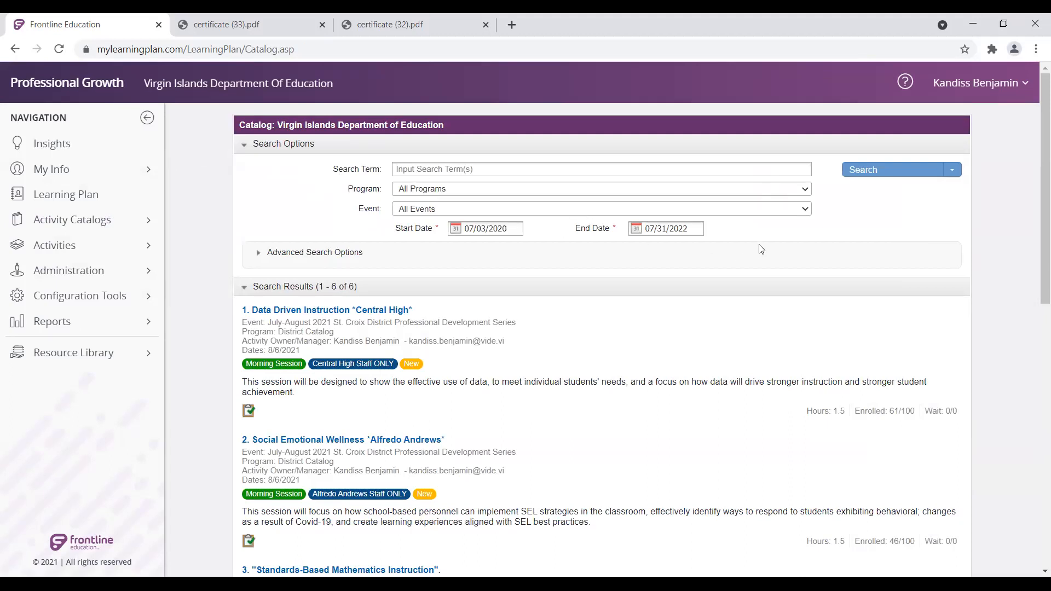
pyautogui.scroll(-4, 761, 249)
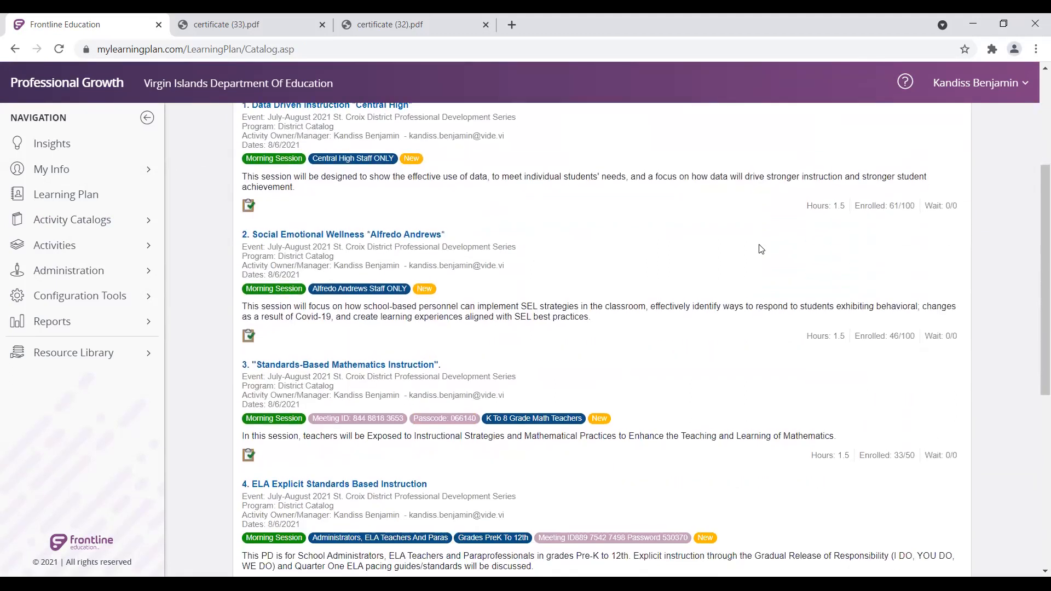
pyautogui.scroll(-3, 761, 249)
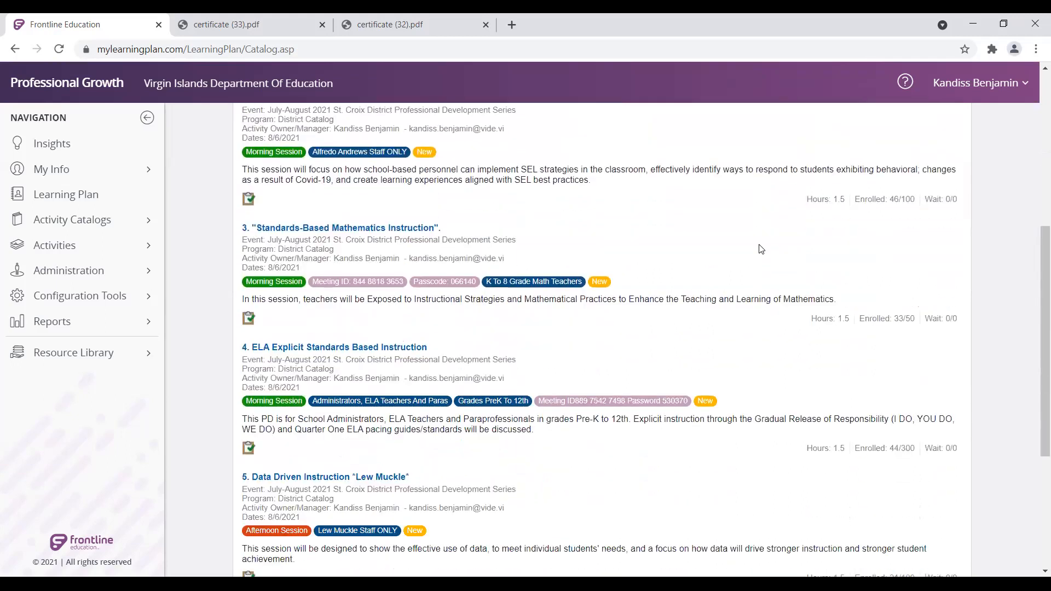
pyautogui.scroll(-3, 761, 249)
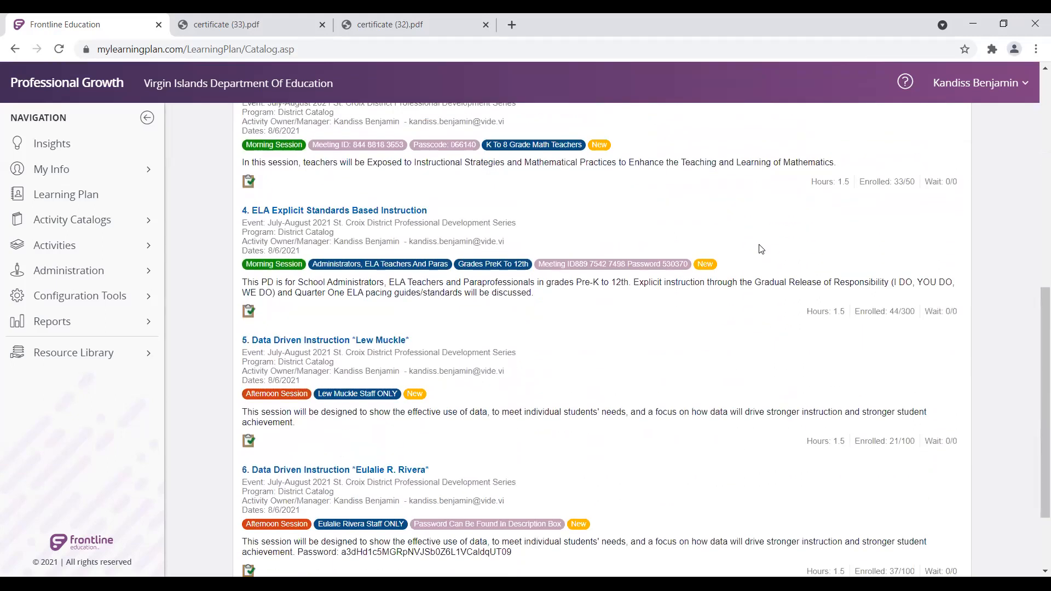
pyautogui.scroll(5, 761, 249)
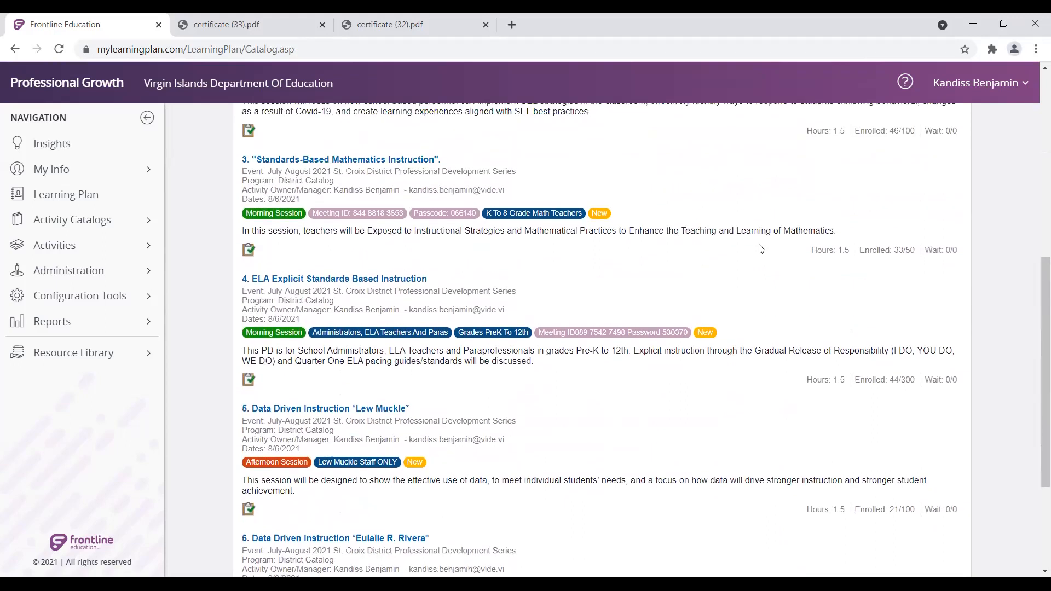
pyautogui.scroll(3, 761, 249)
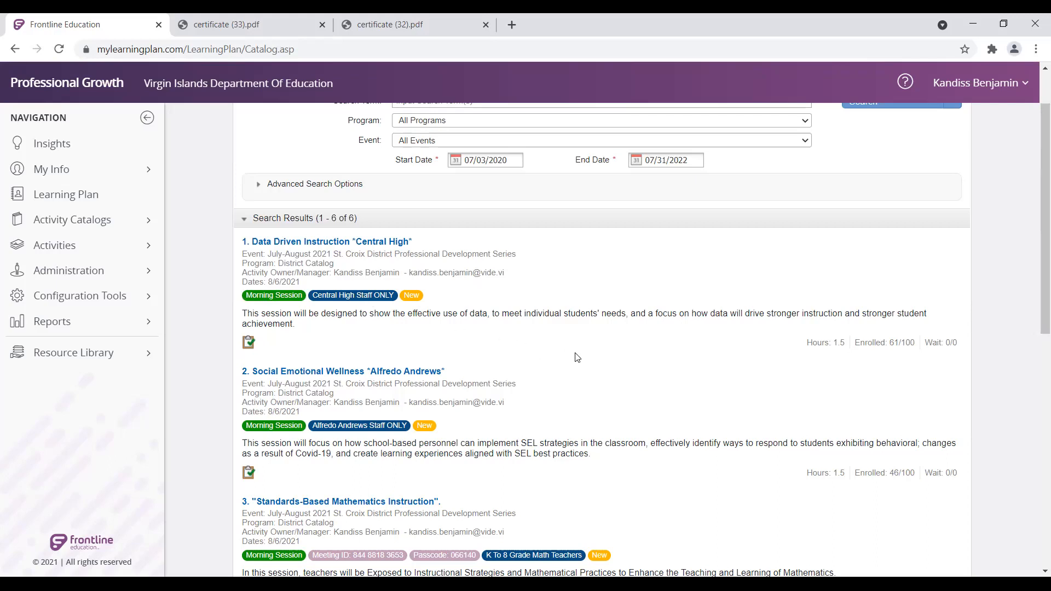
pyautogui.scroll(-3, 577, 357)
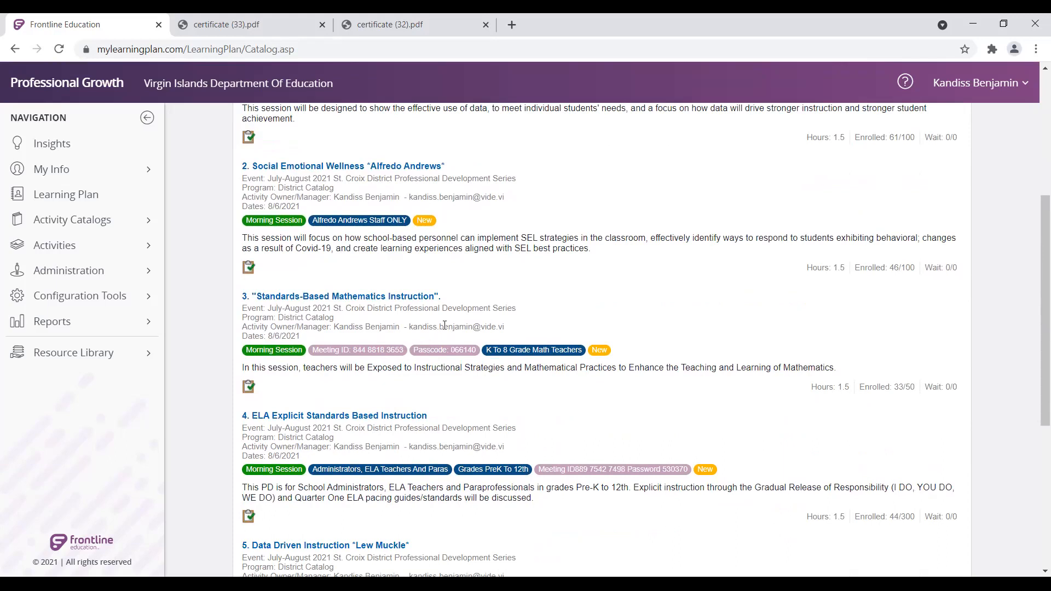
pyautogui.scroll(-5, 810, 329)
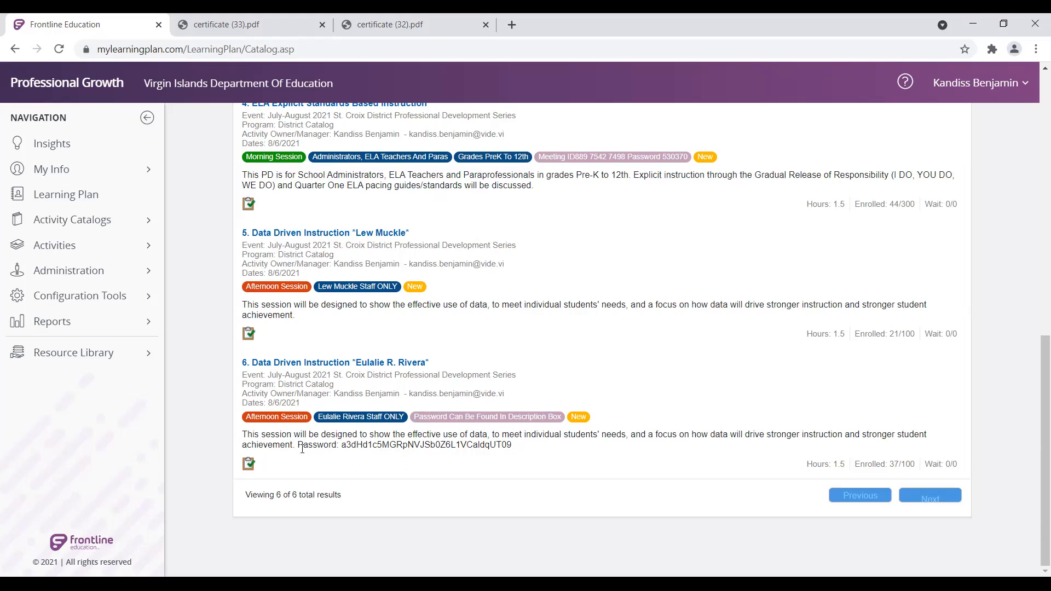
pyautogui.moveTo(299, 444); pyautogui.dragTo(515, 453)
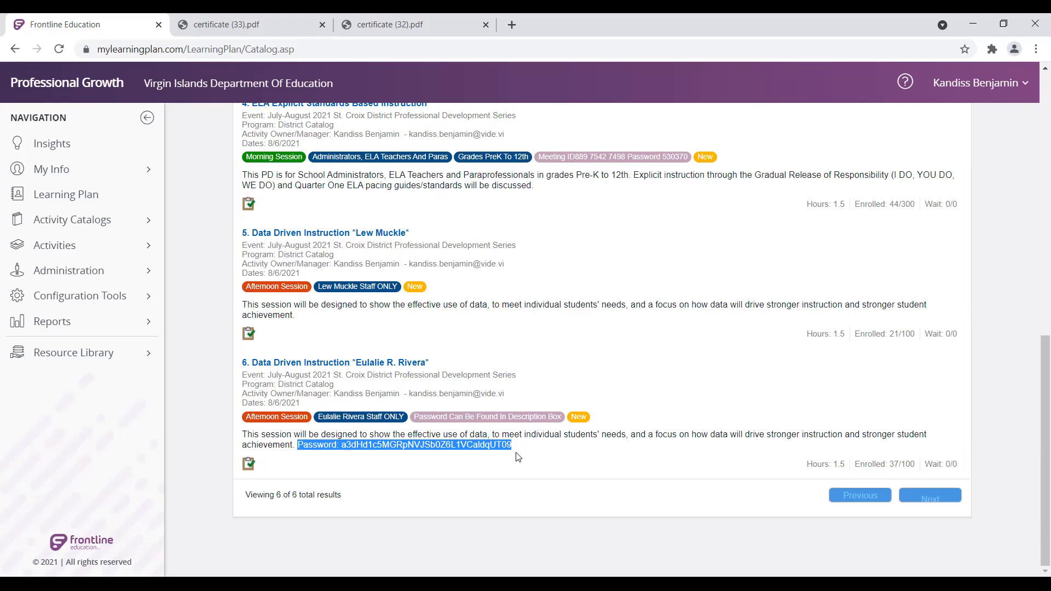
pyautogui.click(536, 455)
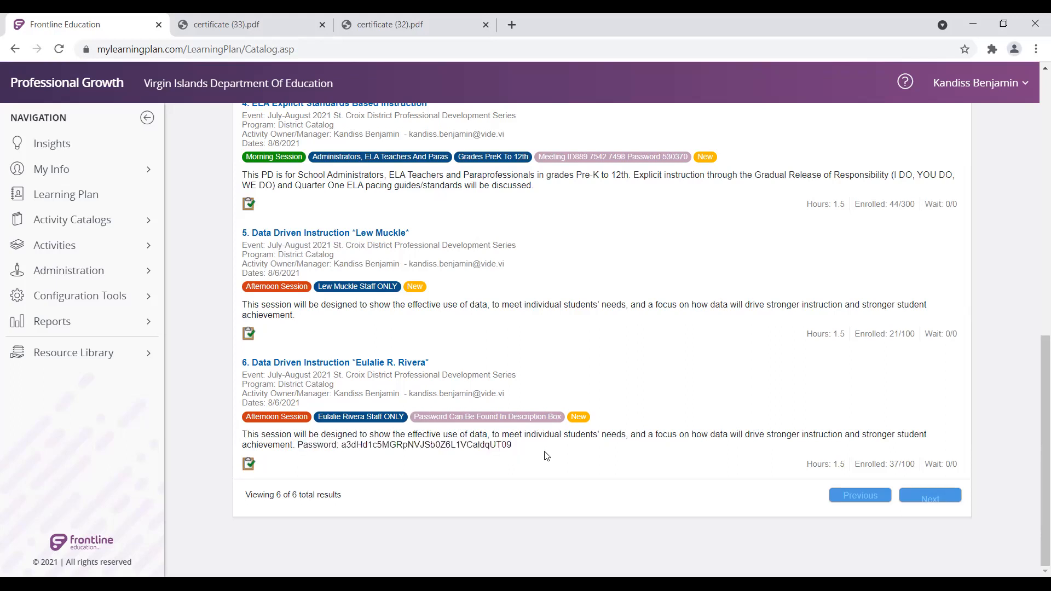
pyautogui.scroll(2, 646, 390)
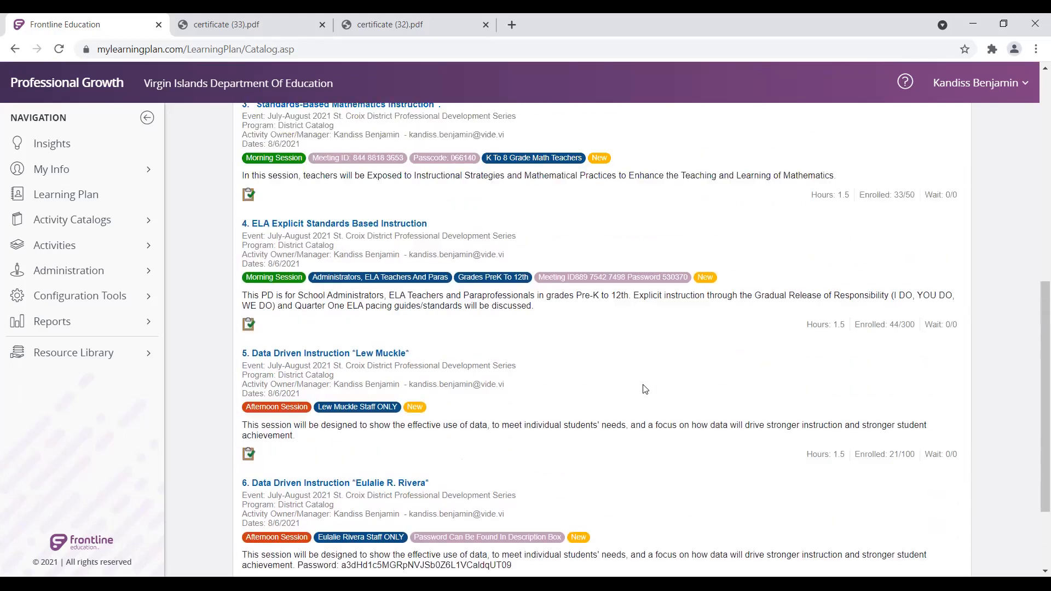
pyautogui.scroll(2, 645, 389)
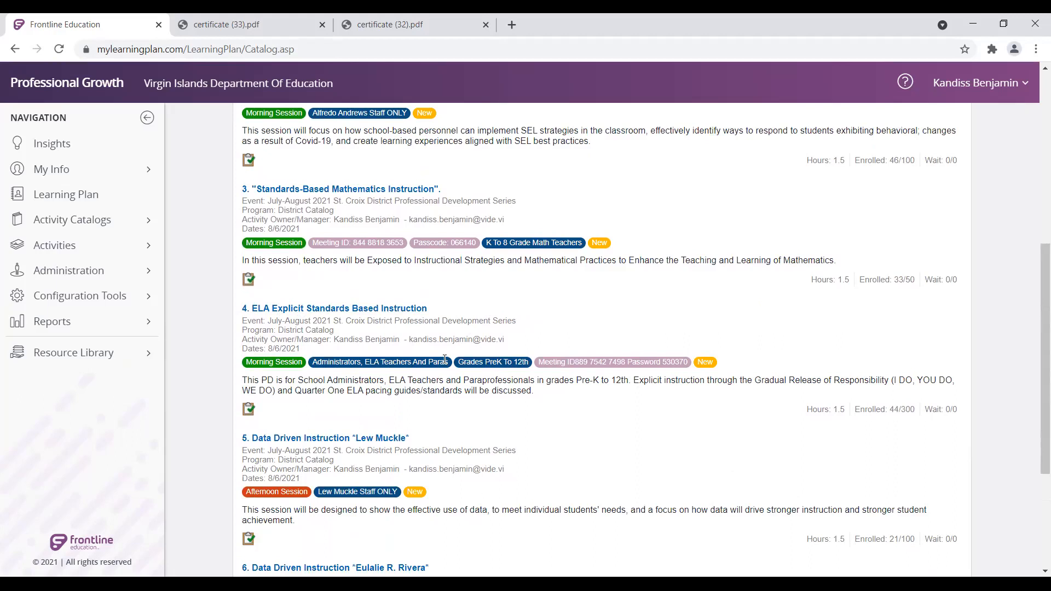
# Step: Open the ELA Explicit Standards Based Instruction details and sign up for the session
pyautogui.click(343, 308)
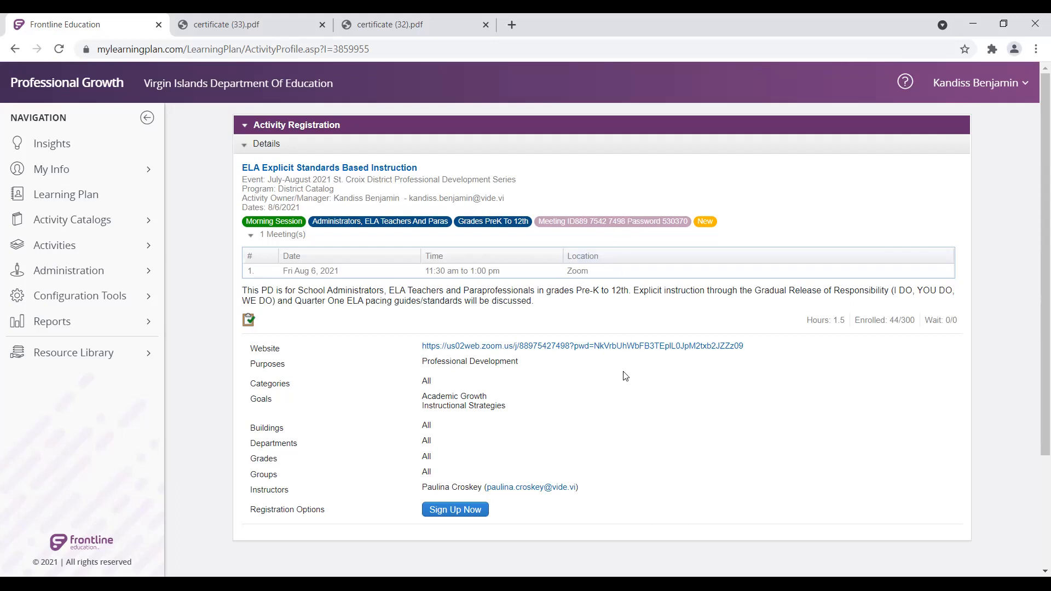
pyautogui.scroll(-2, 622, 376)
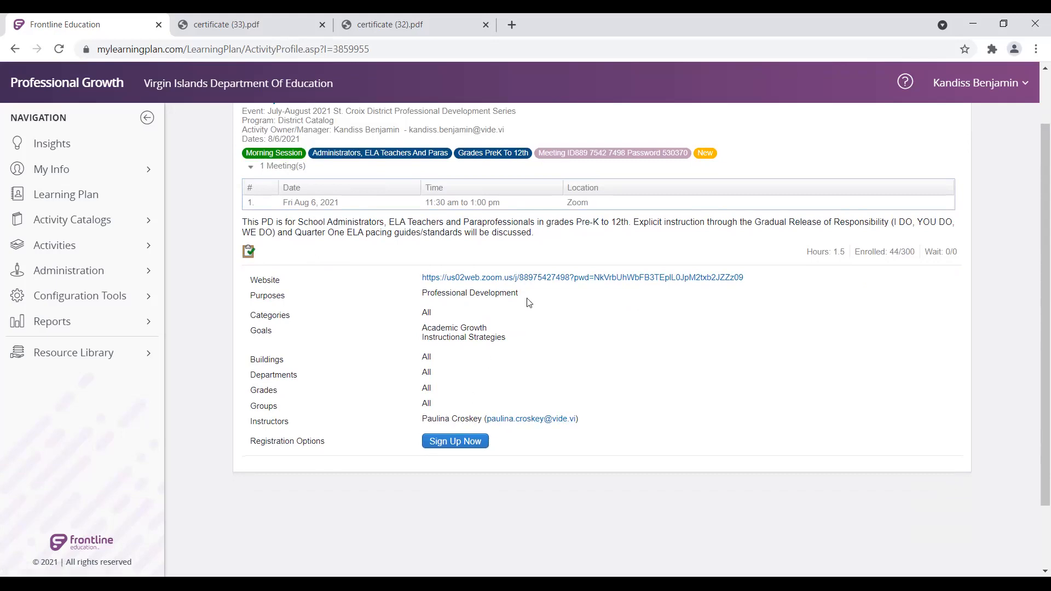
pyautogui.click(435, 443)
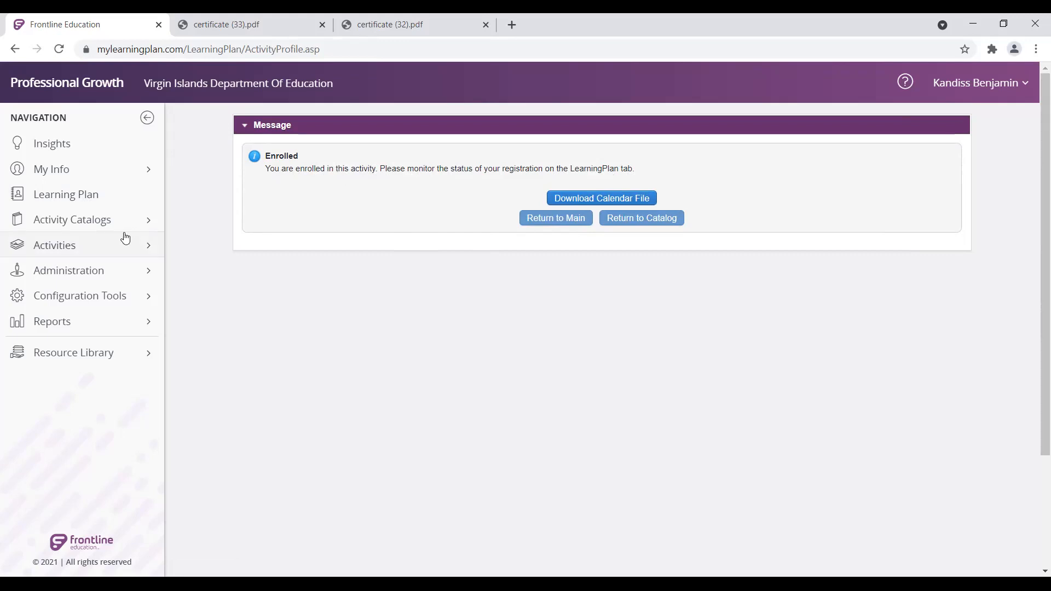
pyautogui.click(75, 223)
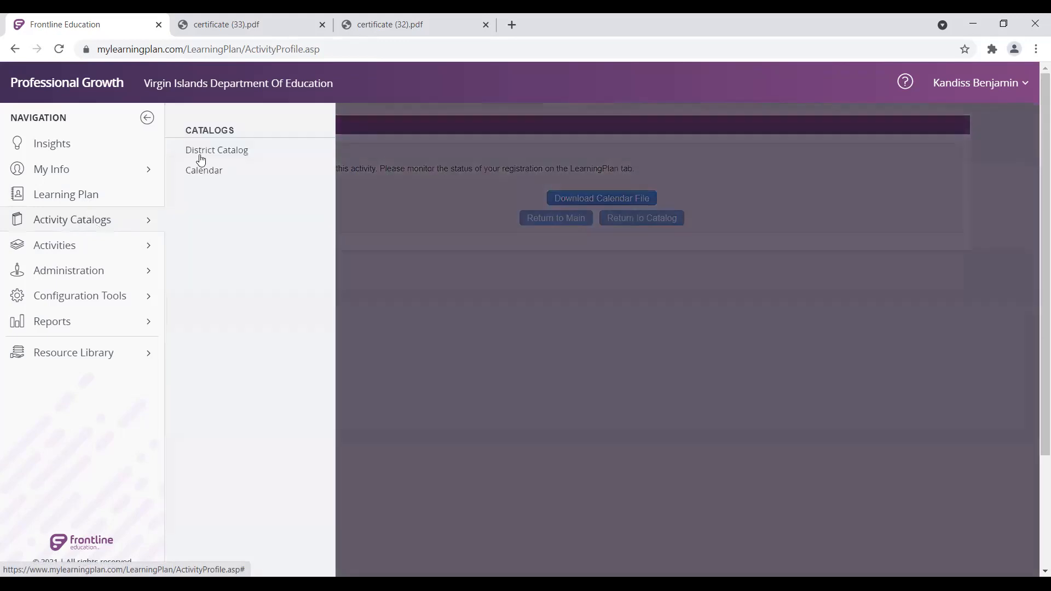
pyautogui.click(205, 155)
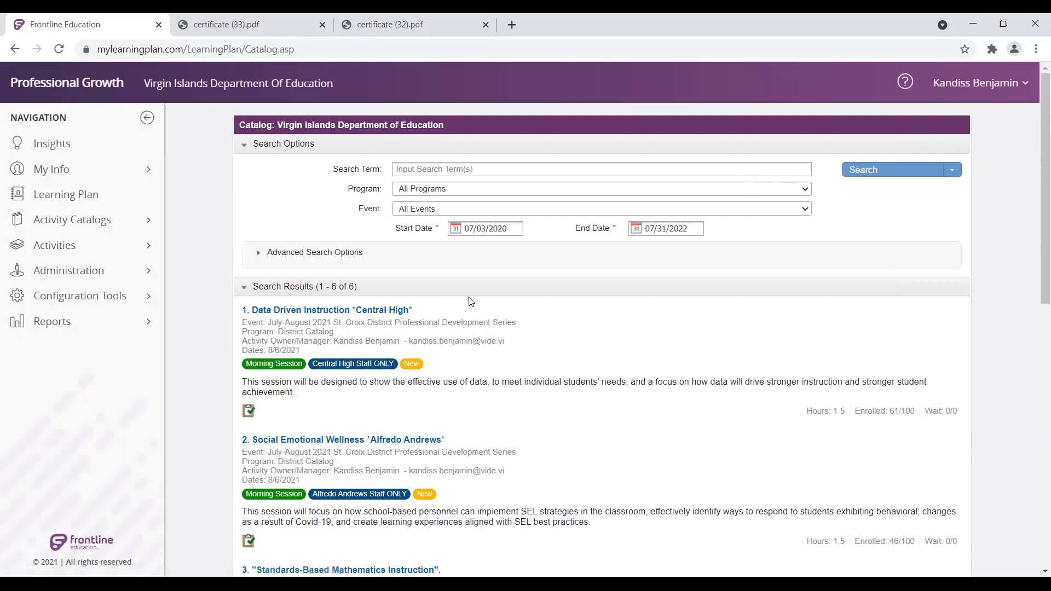
pyautogui.scroll(-4, 642, 359)
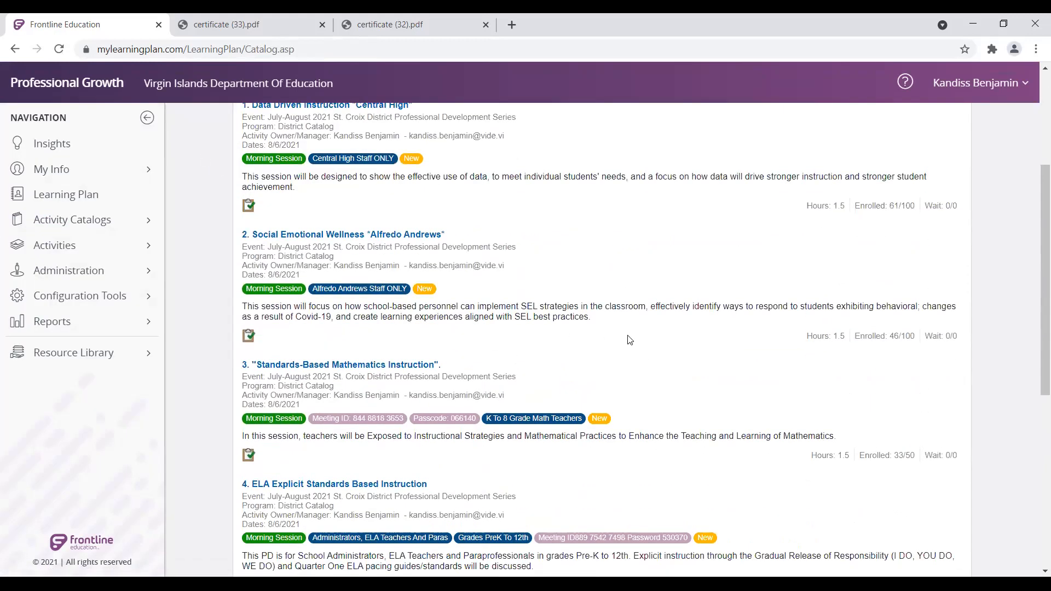
pyautogui.scroll(-3, 631, 339)
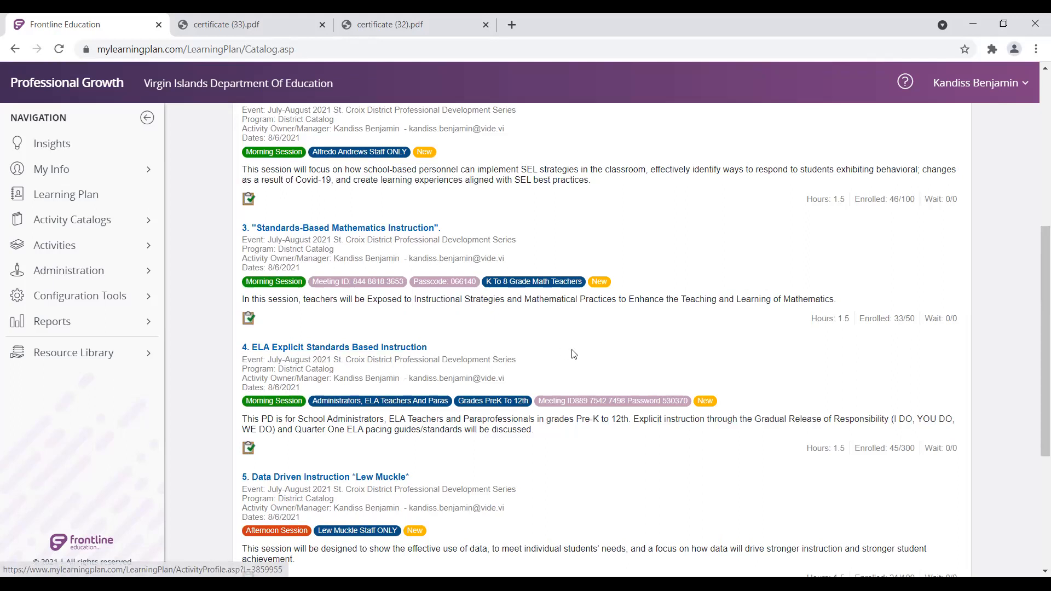
pyautogui.scroll(-1, 570, 357)
pyautogui.scroll(-1, 572, 348)
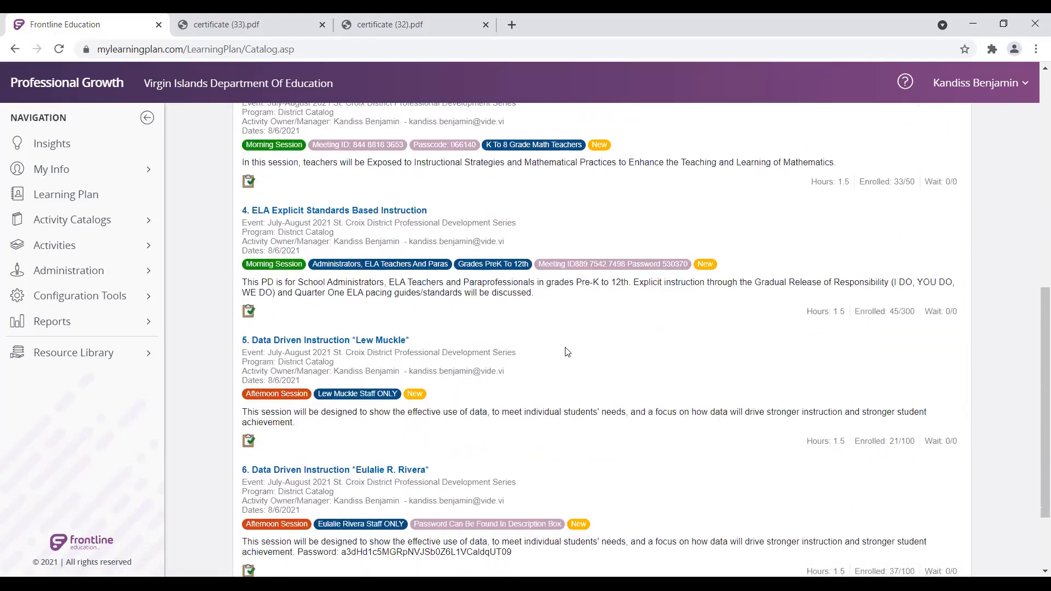
pyautogui.click(309, 341)
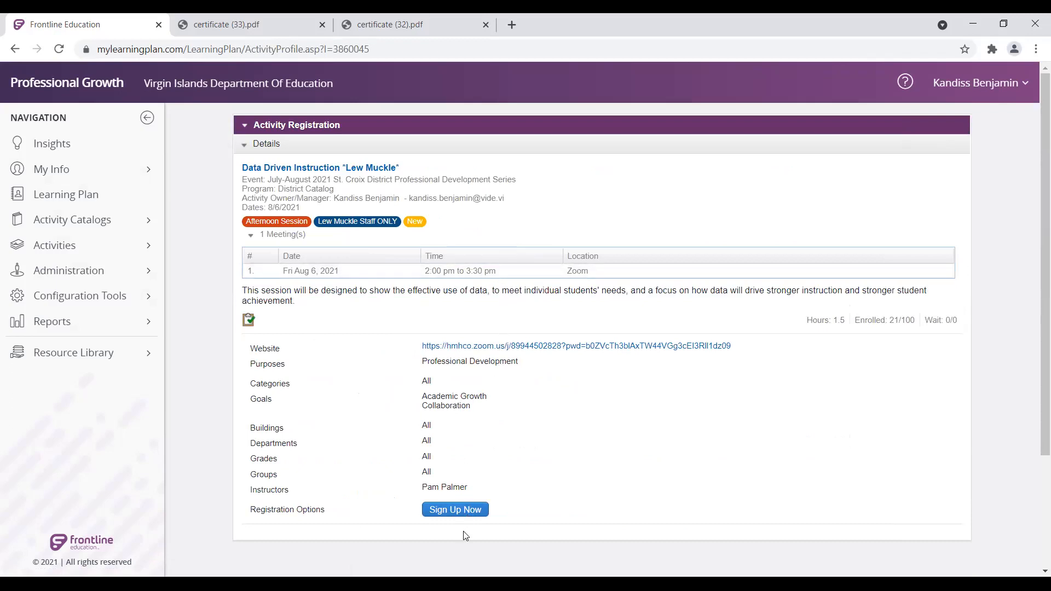
pyautogui.click(449, 513)
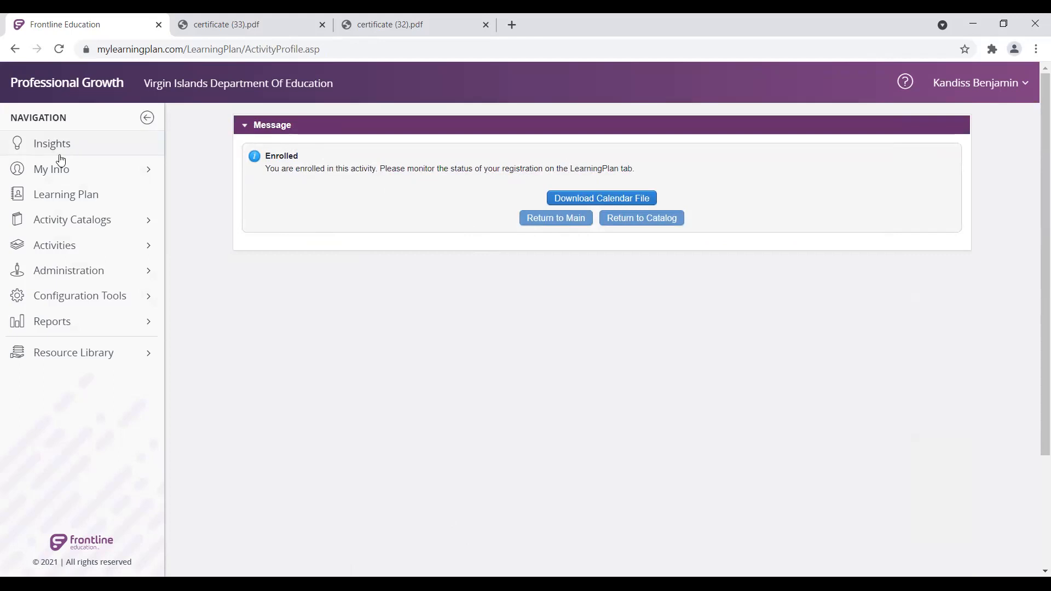
pyautogui.click(56, 203)
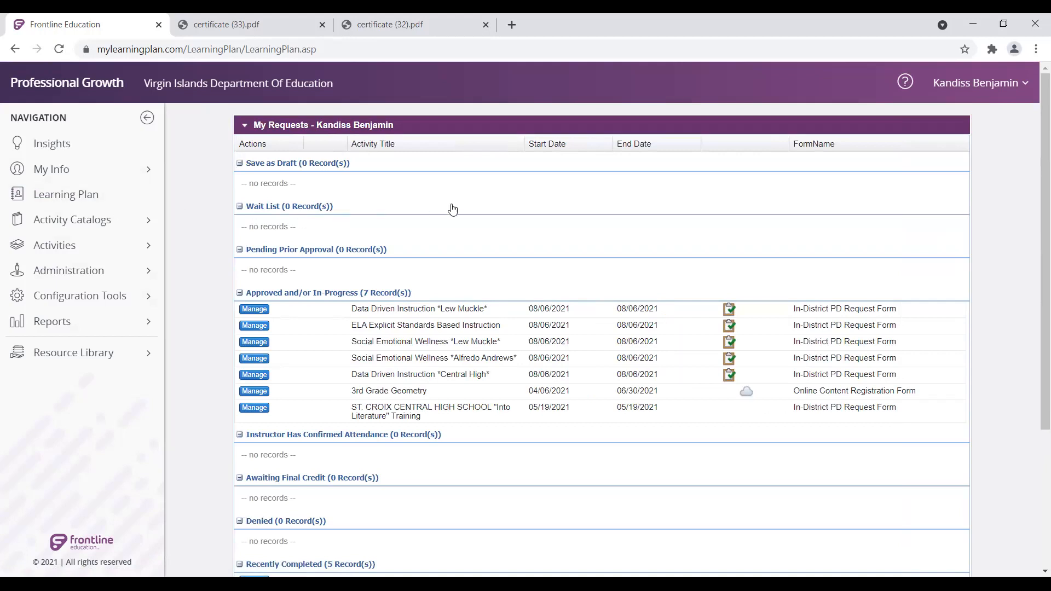
pyautogui.scroll(-1, 498, 198)
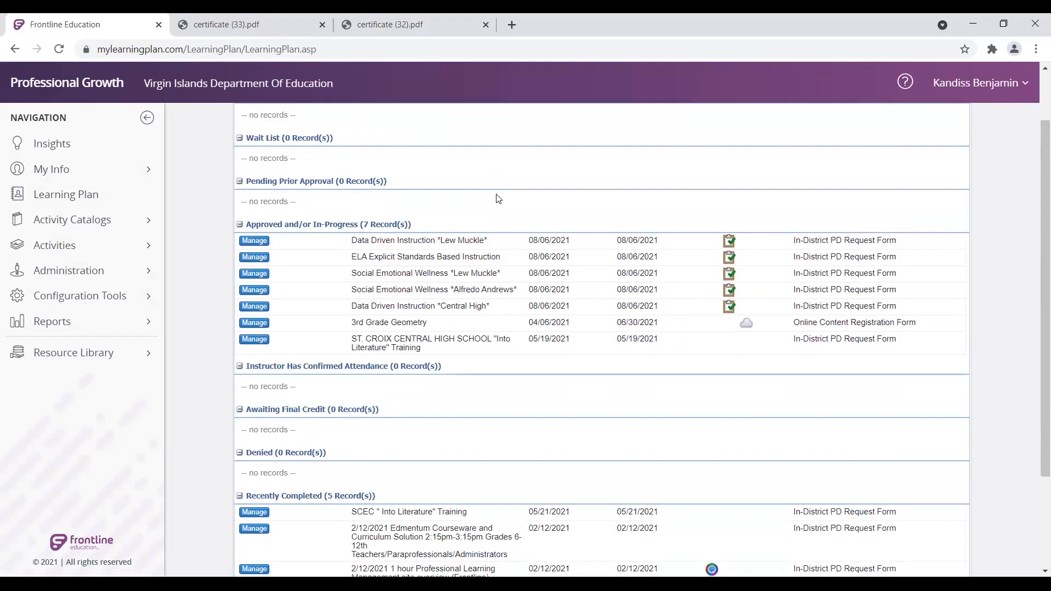
pyautogui.scroll(-1, 498, 198)
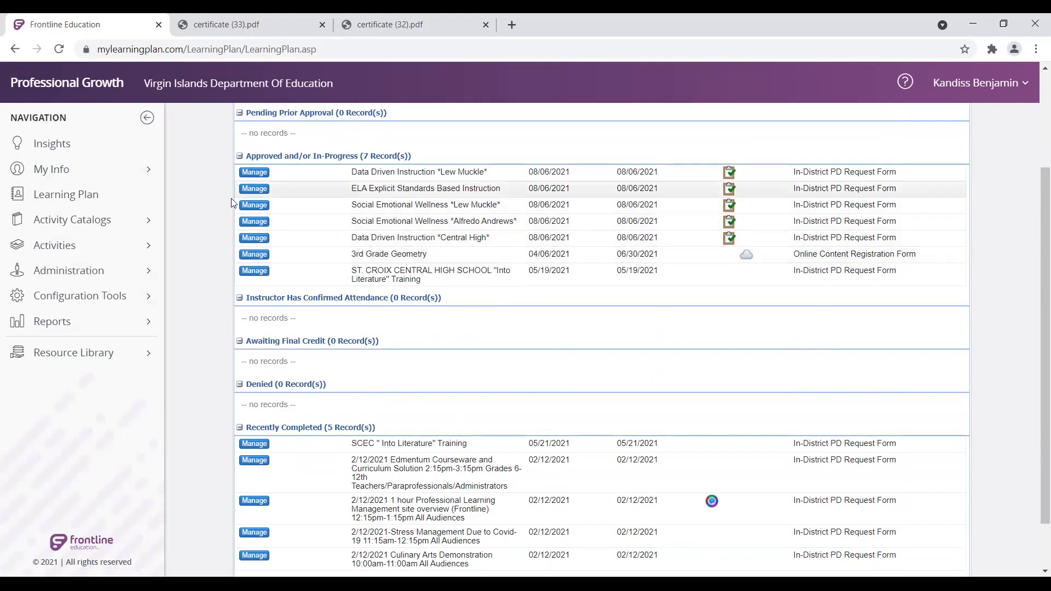
pyautogui.click(89, 199)
pyautogui.scroll(-2, 370, 184)
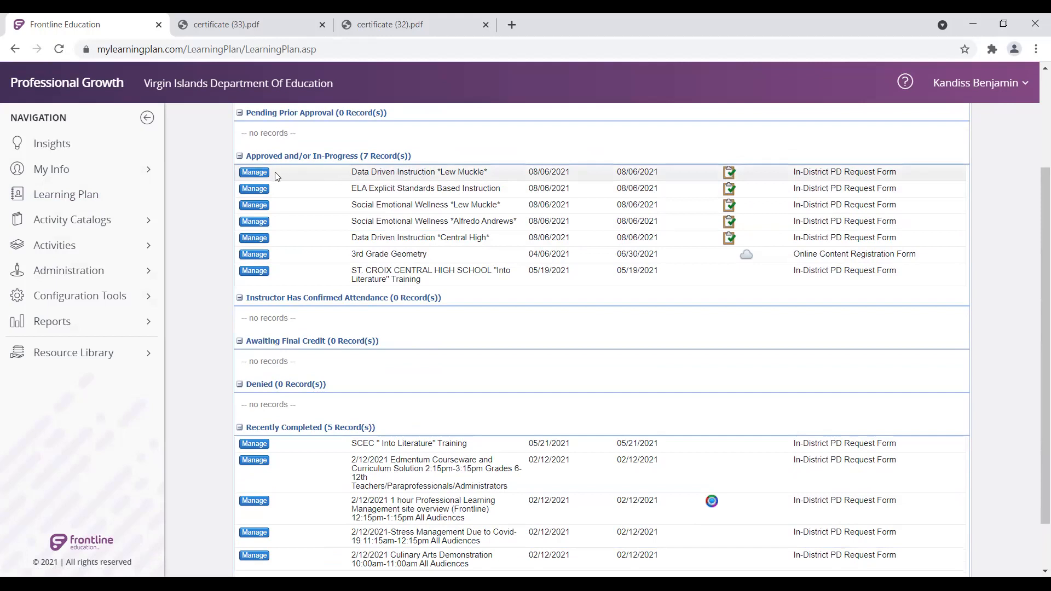
pyautogui.click(253, 174)
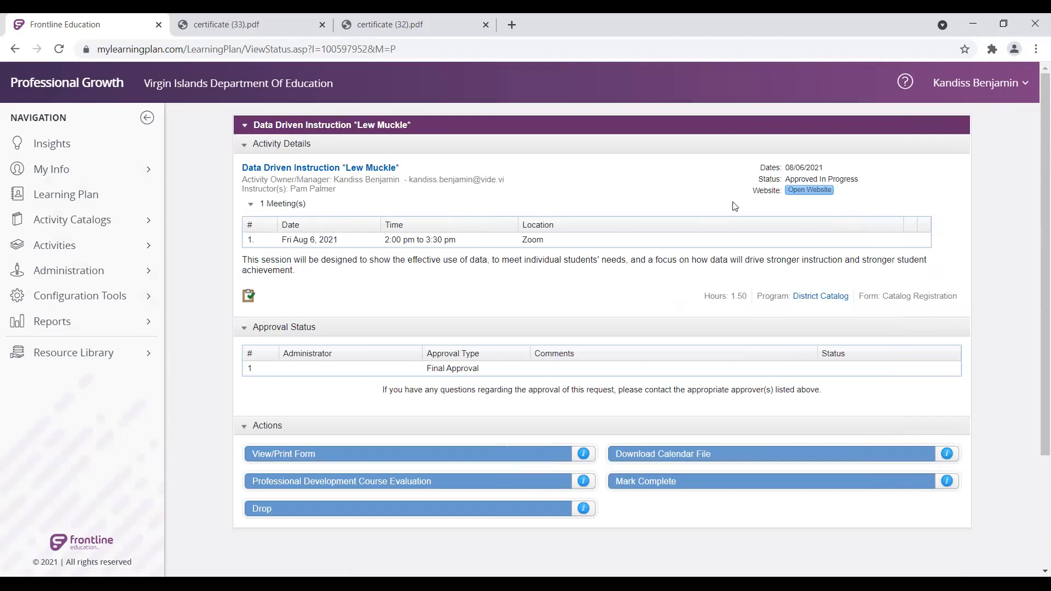
# Step: Open the session's Zoom meeting link, dismiss the Zoom launch prompt, and return to the request's status page
pyautogui.click(807, 191)
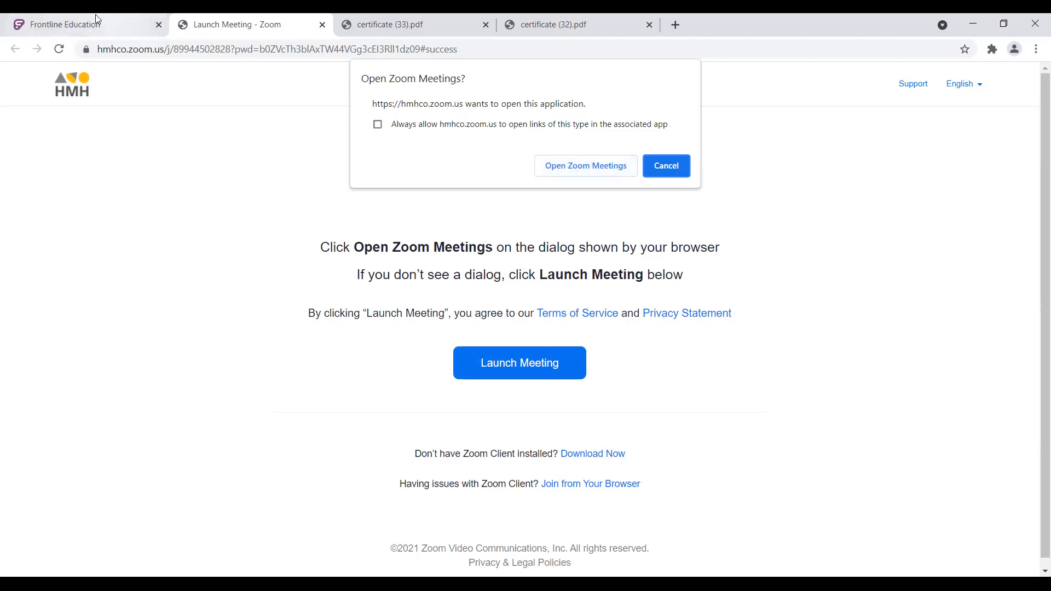
pyautogui.click(667, 172)
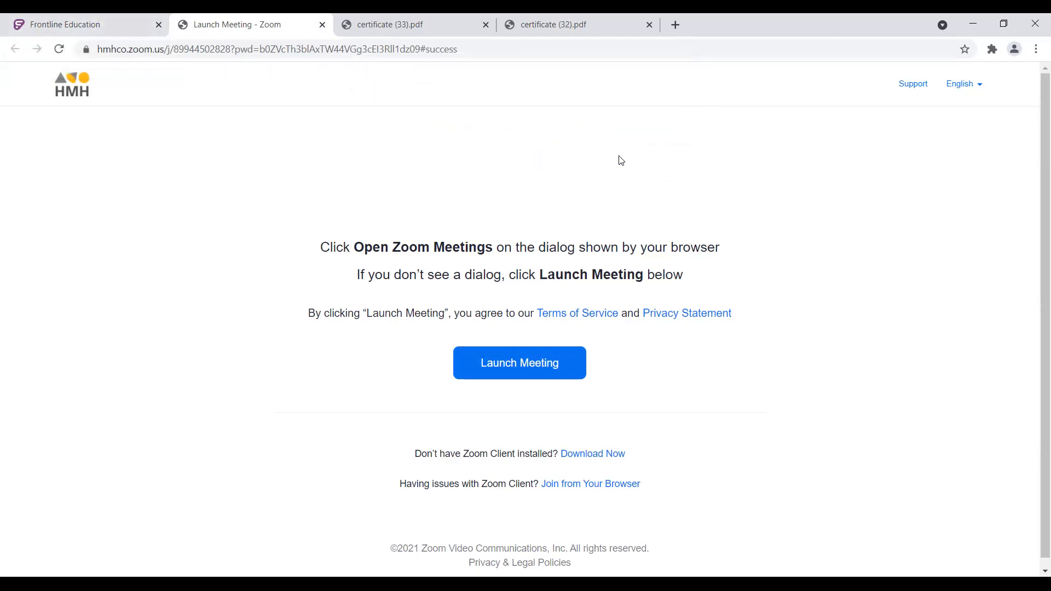
pyautogui.click(72, 26)
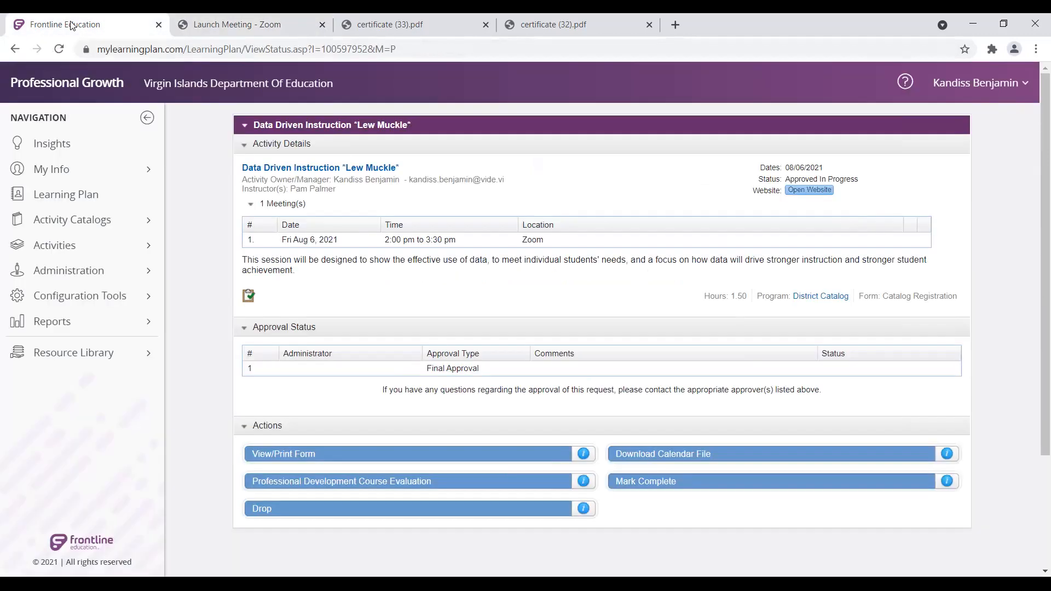
# Step: Look through the printable In-District Catalog enrollment form, then go back to My Requests via Learning Plan
pyautogui.click(279, 455)
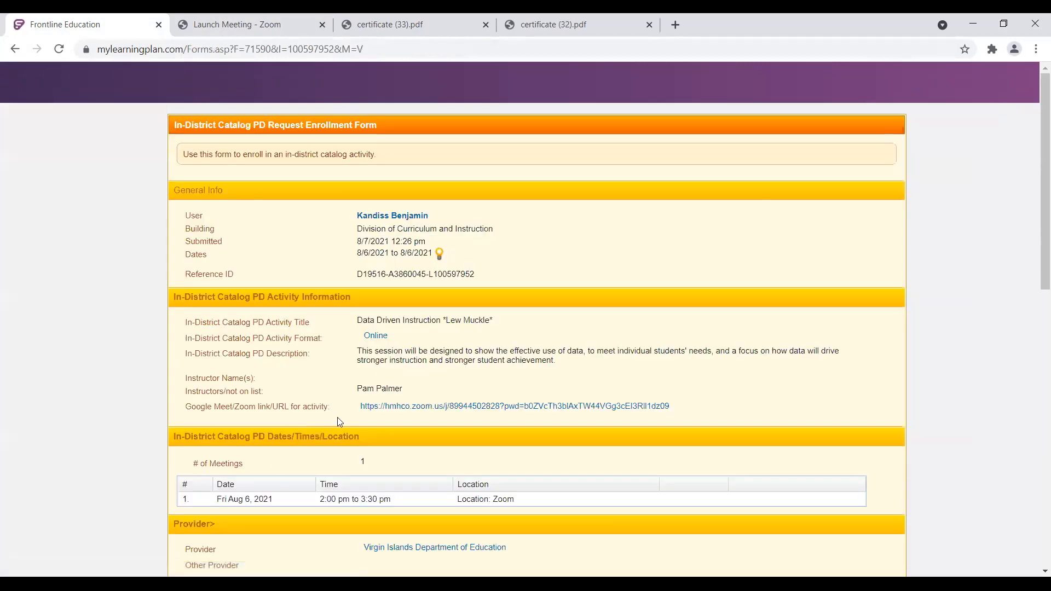
pyautogui.scroll(-2, 638, 208)
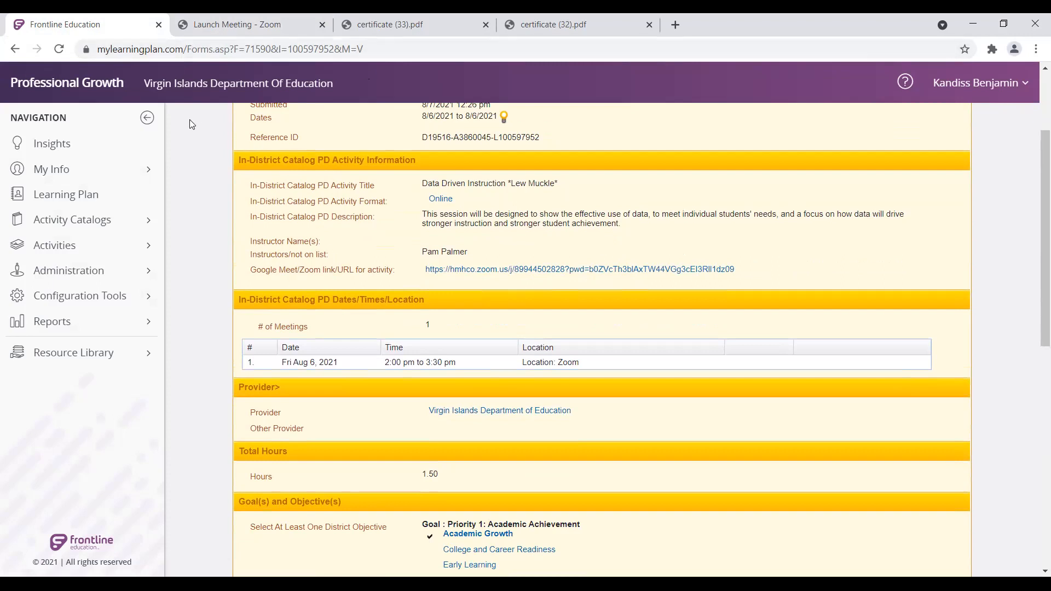
pyautogui.click(61, 201)
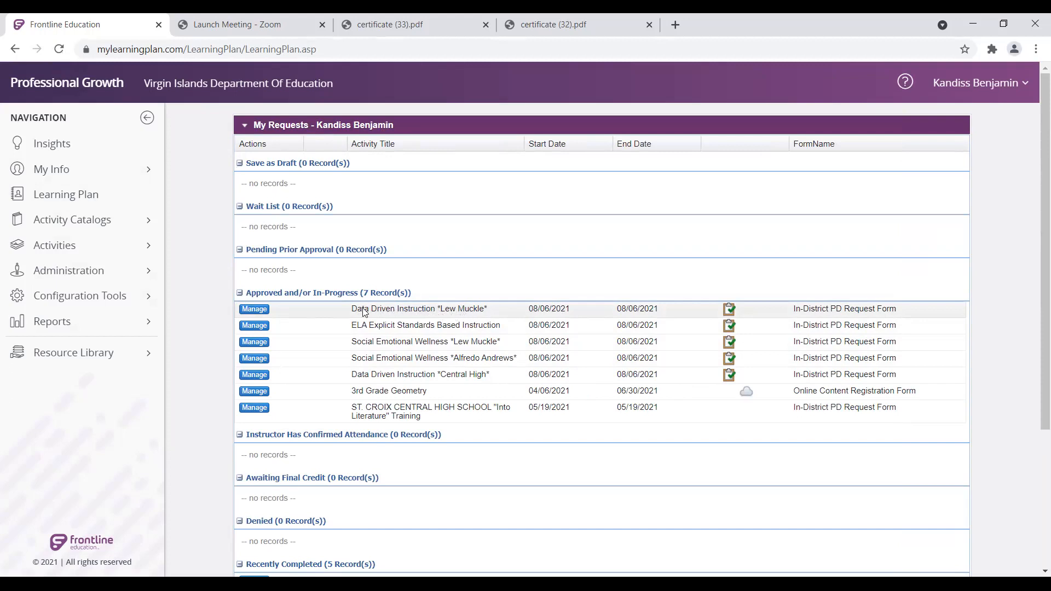
pyautogui.click(250, 310)
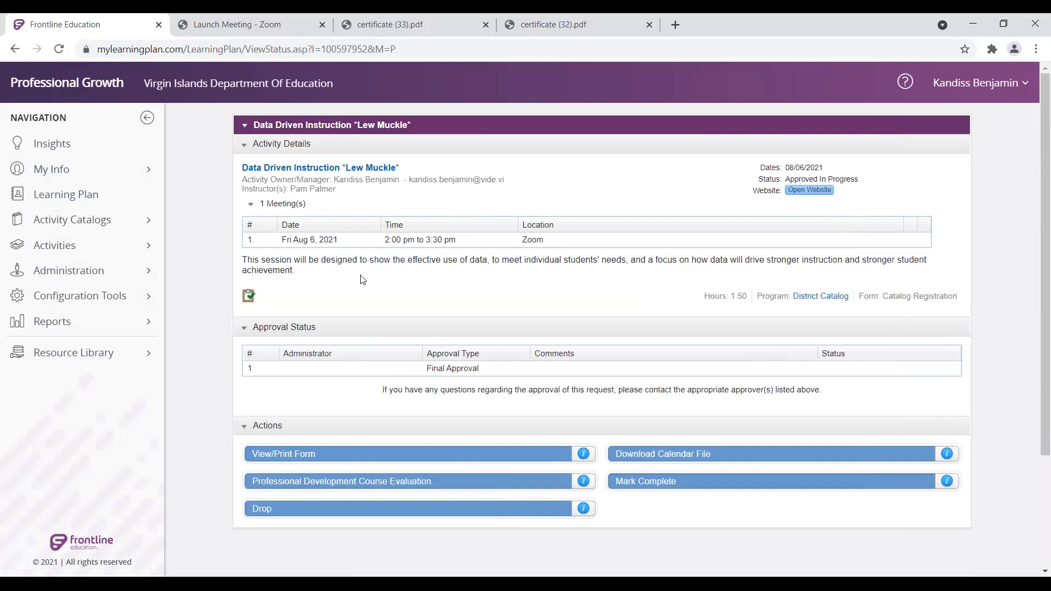
pyautogui.scroll(-3, 397, 249)
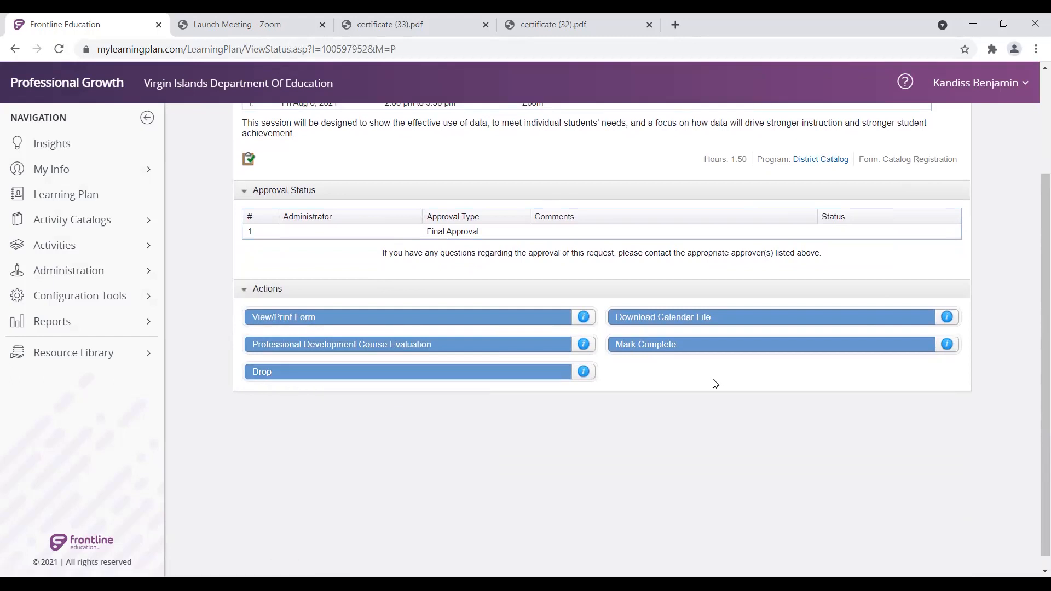
pyautogui.click(263, 376)
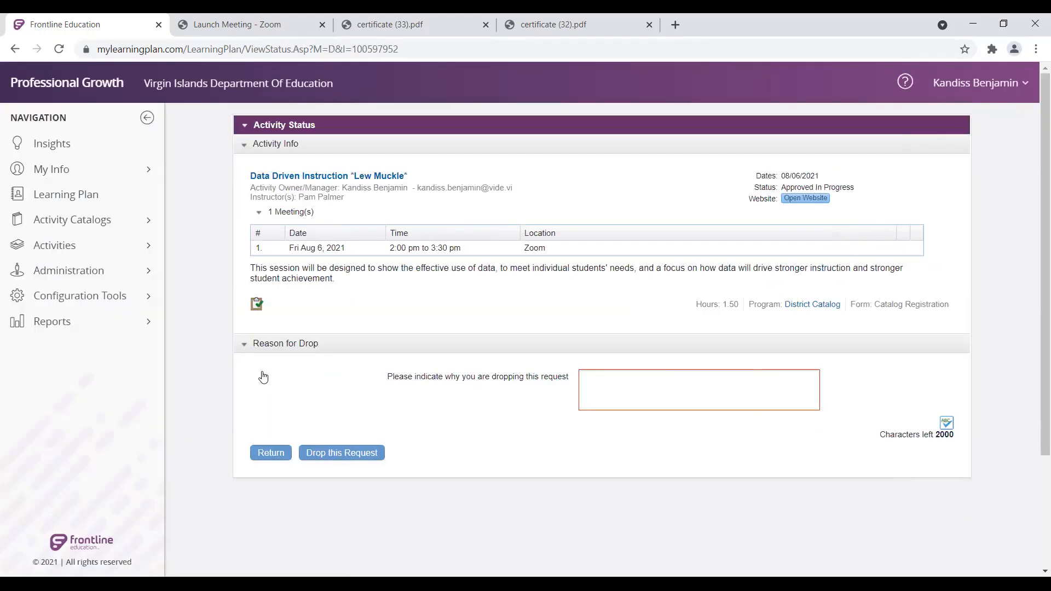
pyautogui.click(612, 383)
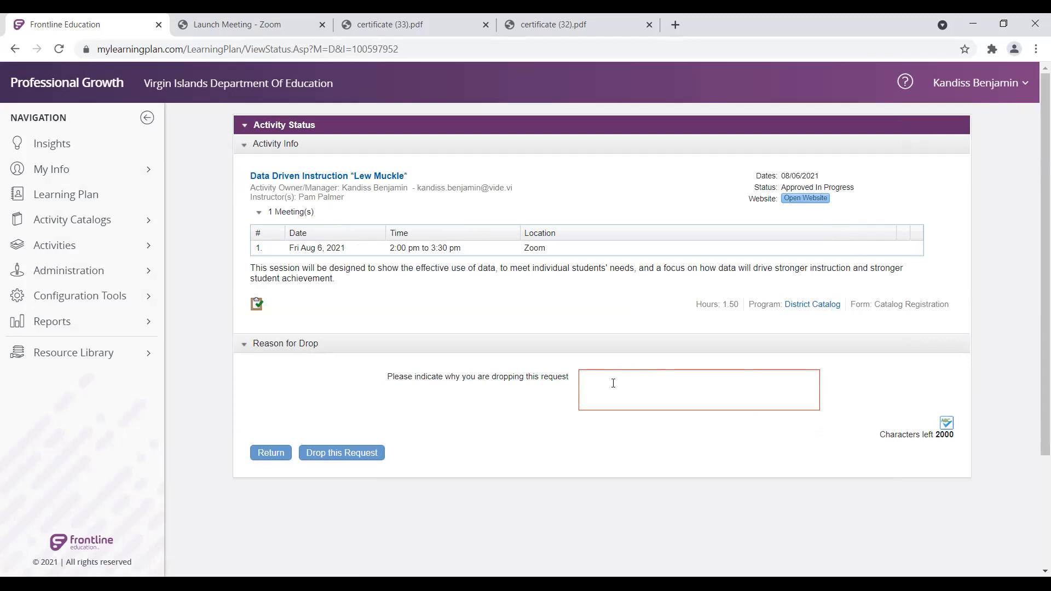
pyautogui.write('No')
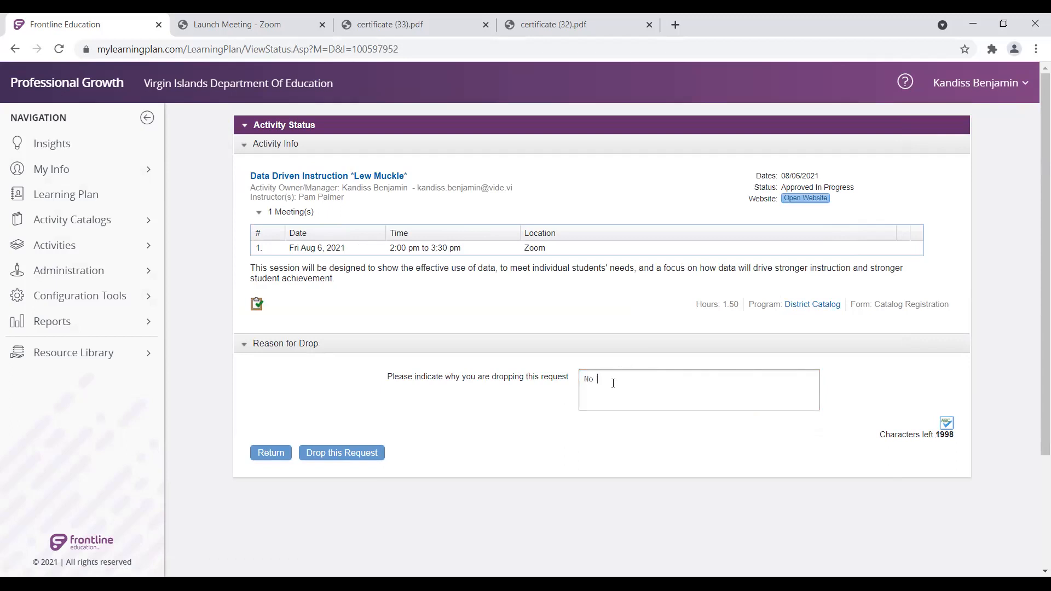
pyautogui.write(' longer interested')
pyautogui.click(337, 462)
pyautogui.click(328, 457)
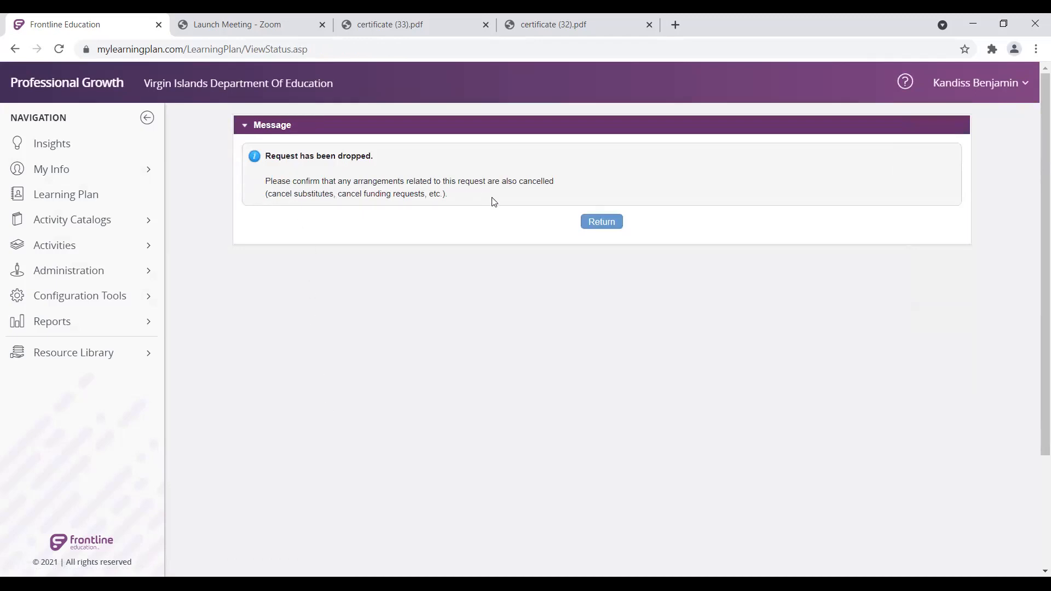
# Step: Leave the drop confirmation and reopen My Requests, now listing six requests
pyautogui.click(595, 229)
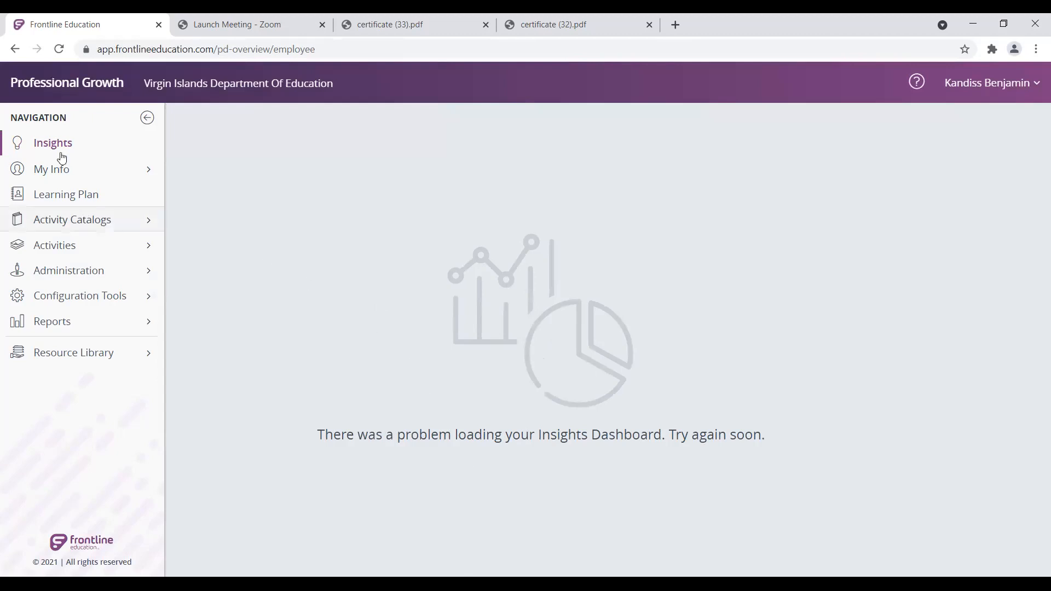
pyautogui.click(72, 197)
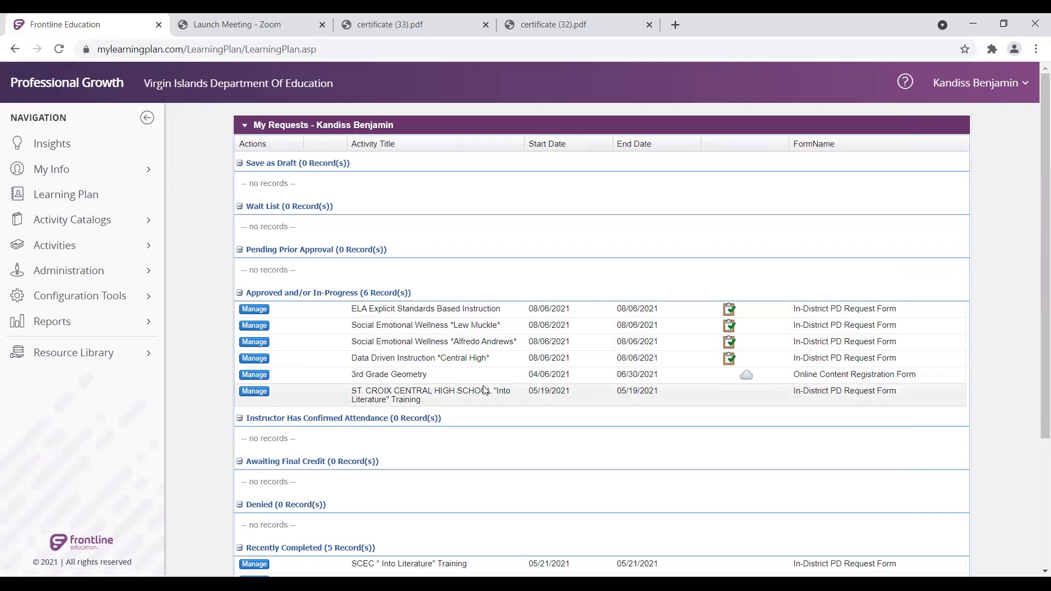
pyautogui.click(258, 327)
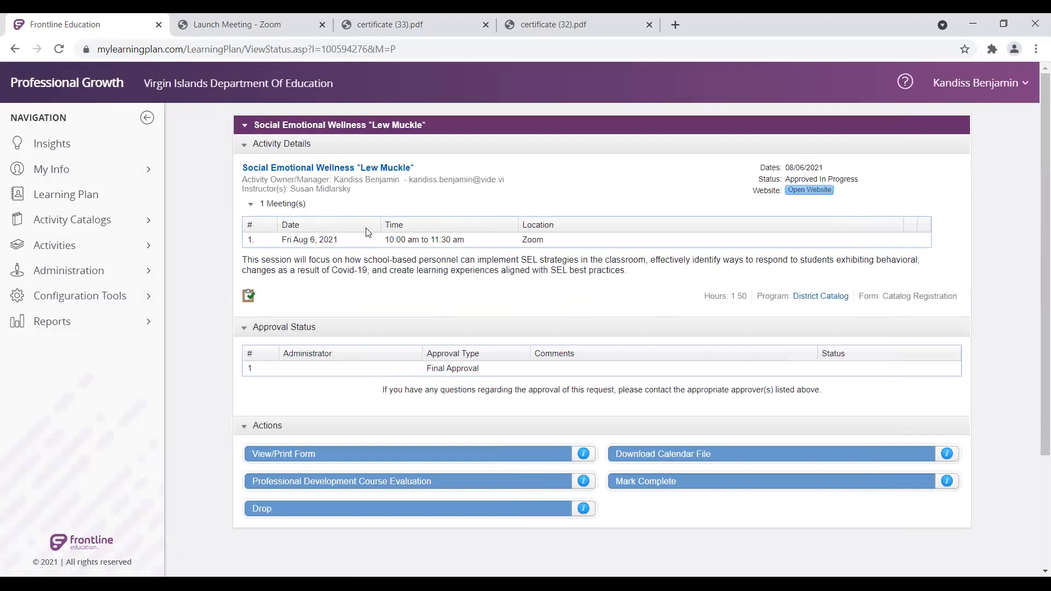
pyautogui.scroll(-2, 430, 369)
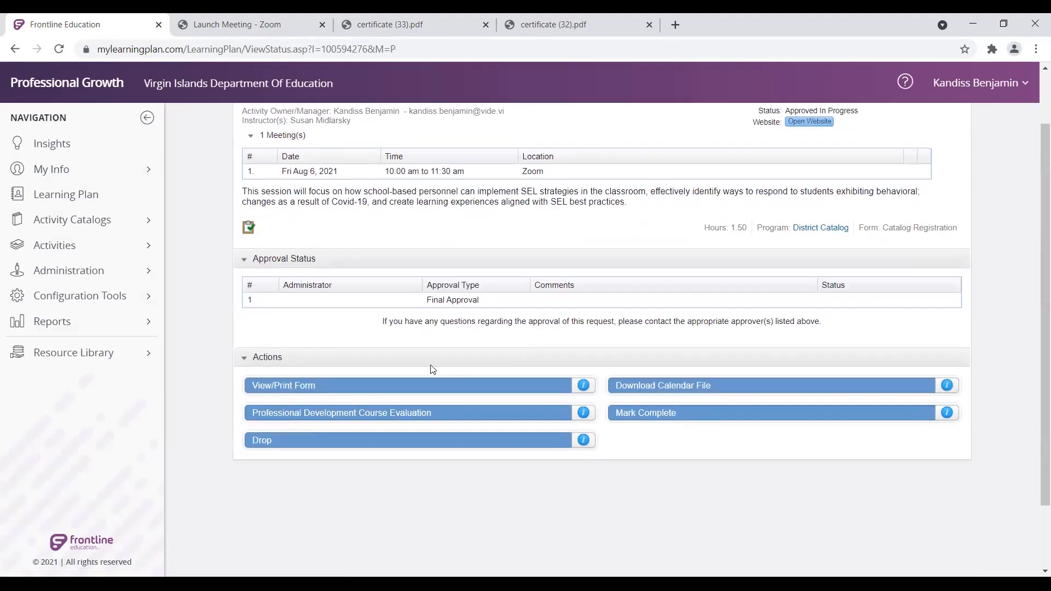
pyautogui.click(269, 446)
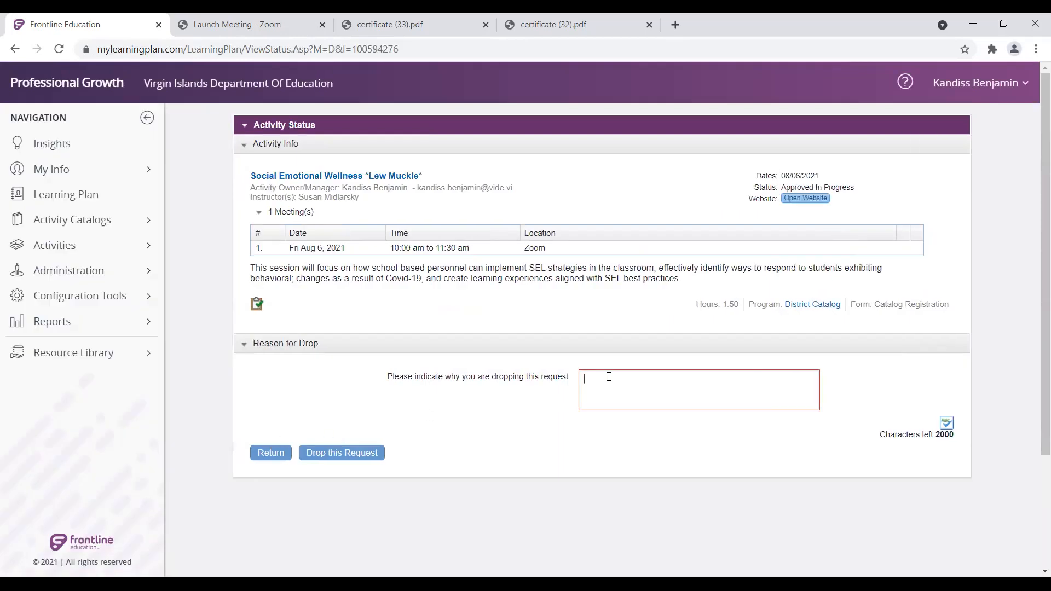
pyautogui.write('not inte')
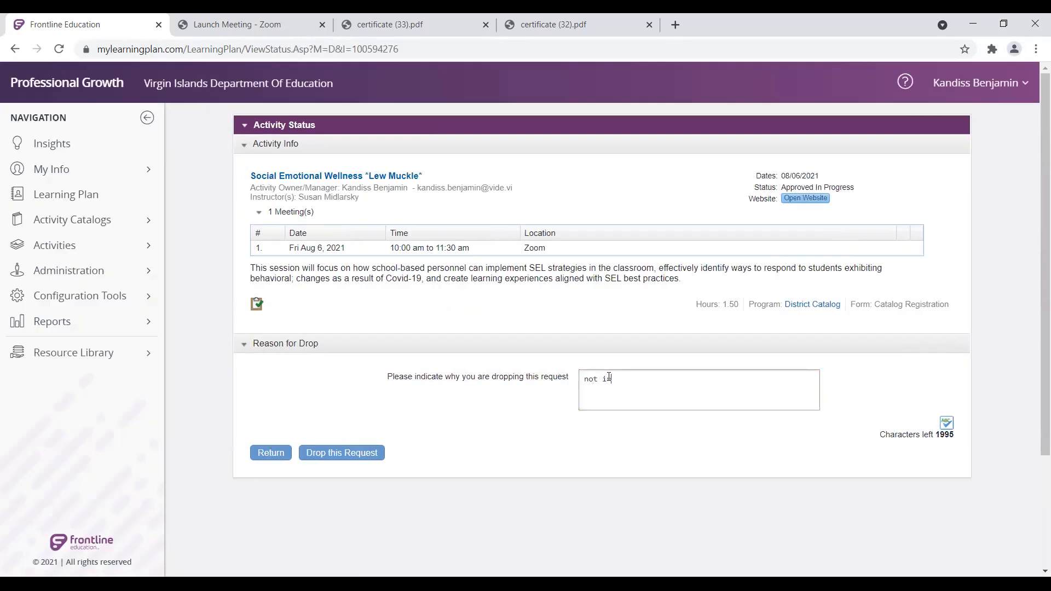
pyautogui.write('rested')
pyautogui.click(329, 458)
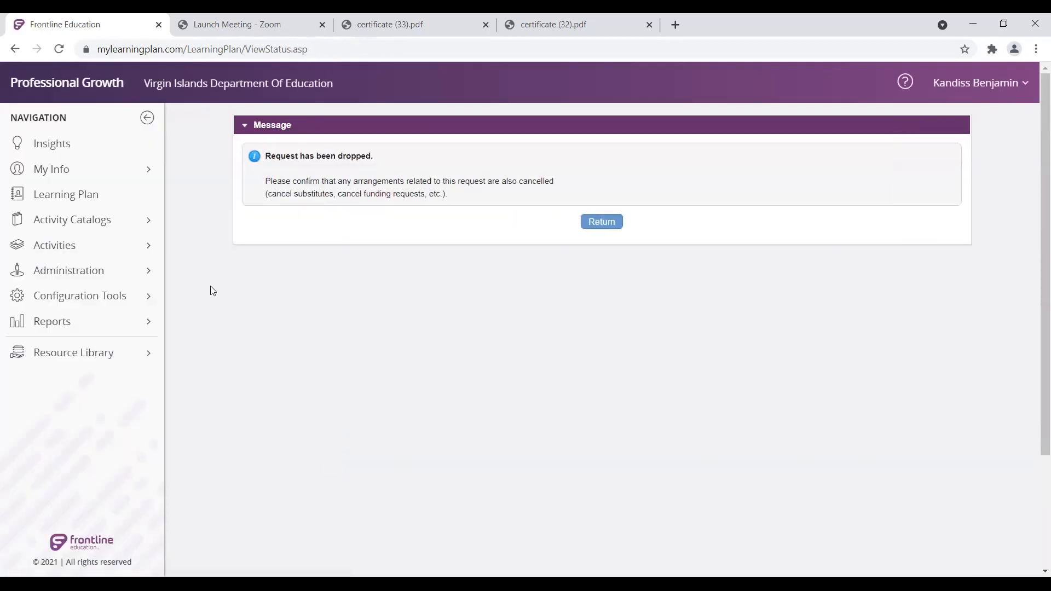
pyautogui.click(89, 198)
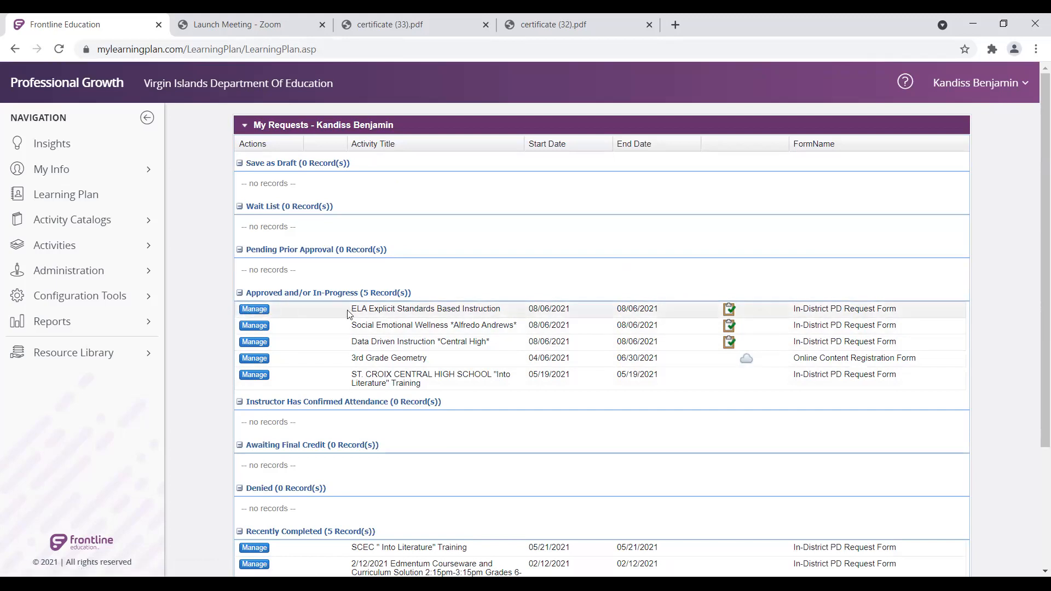
# Step: Check the required-evaluation notice on the first 08/06/2021 request row
pyautogui.moveTo(732, 313)
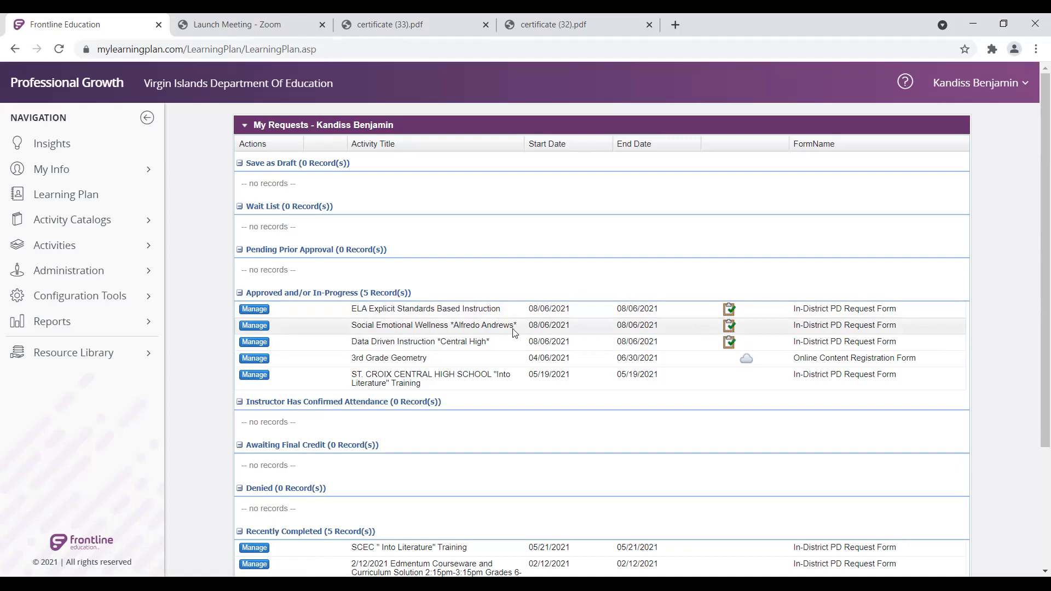
pyautogui.click(255, 327)
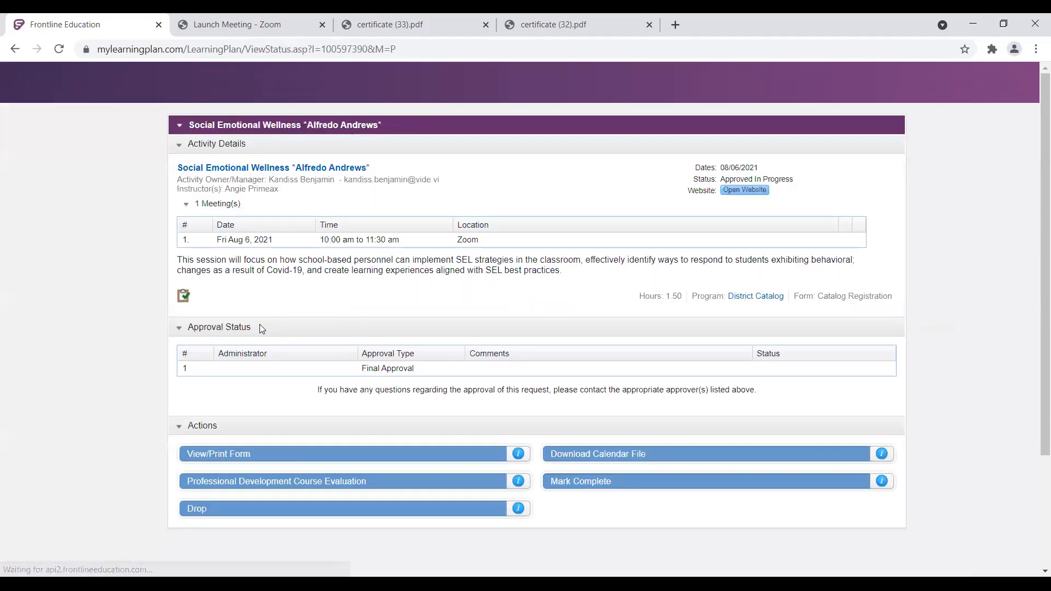
pyautogui.scroll(-3, 416, 271)
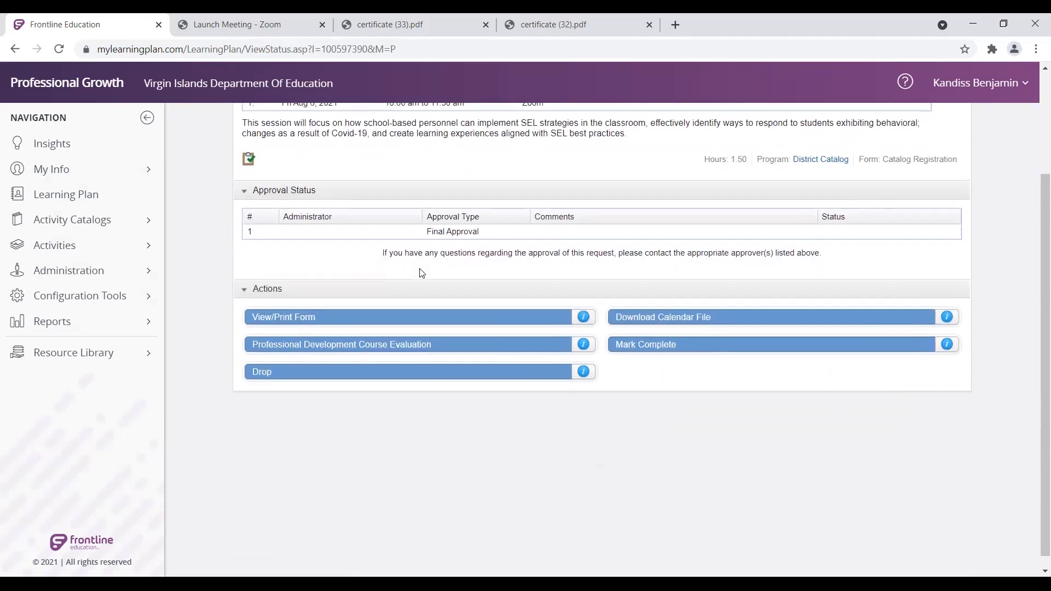
pyautogui.click(336, 348)
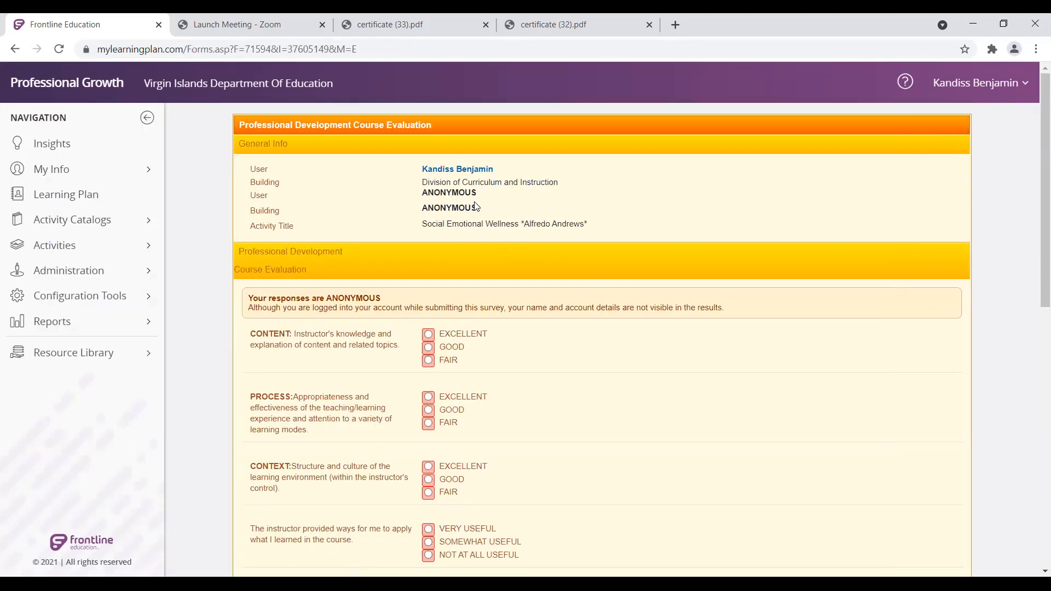
pyautogui.scroll(-1, 805, 380)
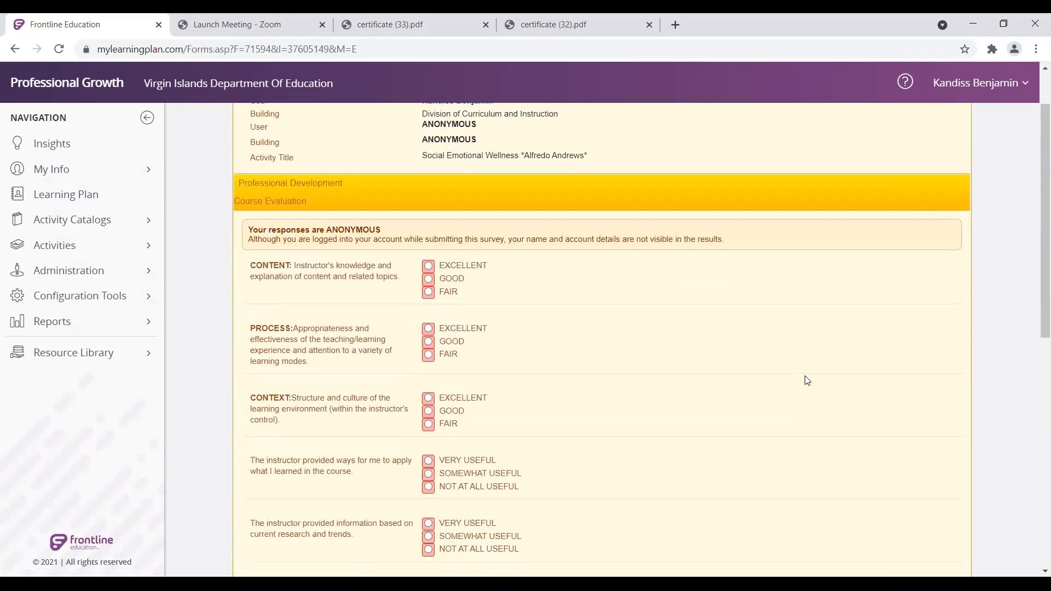
# Step: Rate PROCESS Excellent and CONTEXT Fair, review the rest of the form, and return to My Requests
pyautogui.click(428, 329)
pyautogui.click(429, 424)
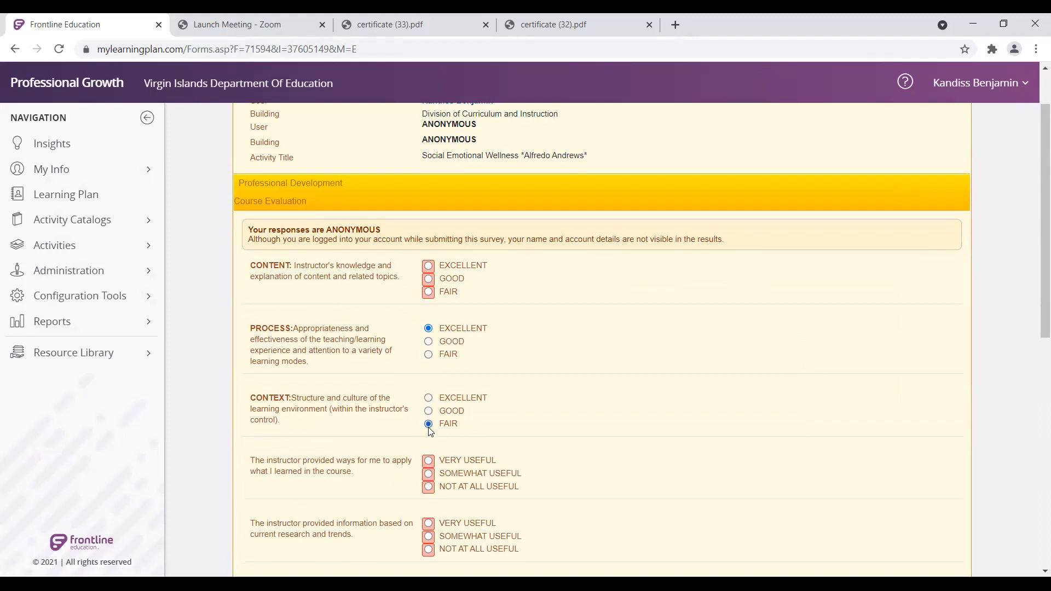
pyautogui.scroll(-3, 631, 372)
pyautogui.scroll(-3, 634, 375)
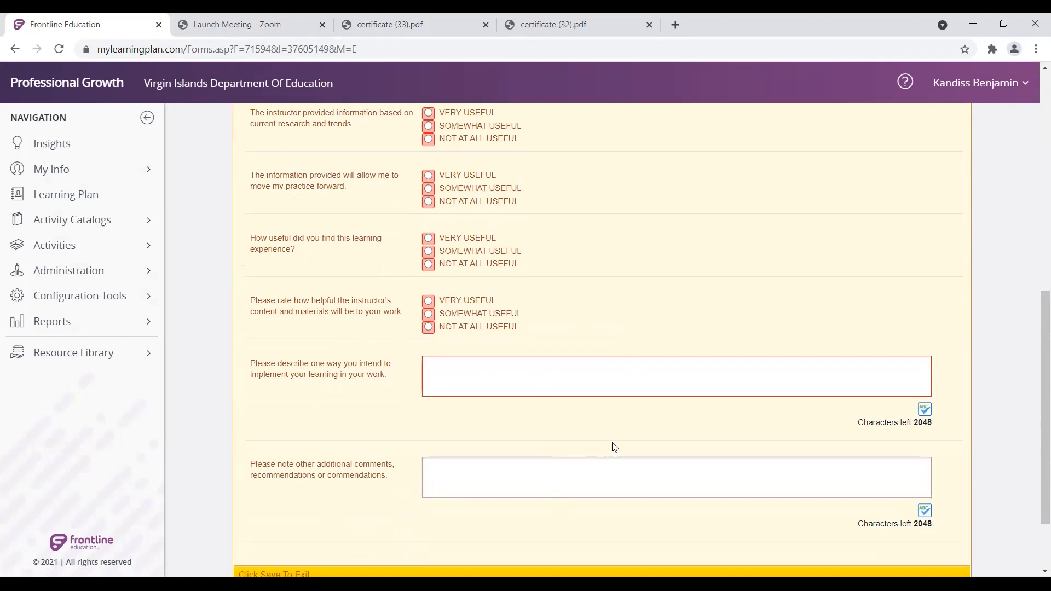
pyautogui.scroll(-2, 860, 281)
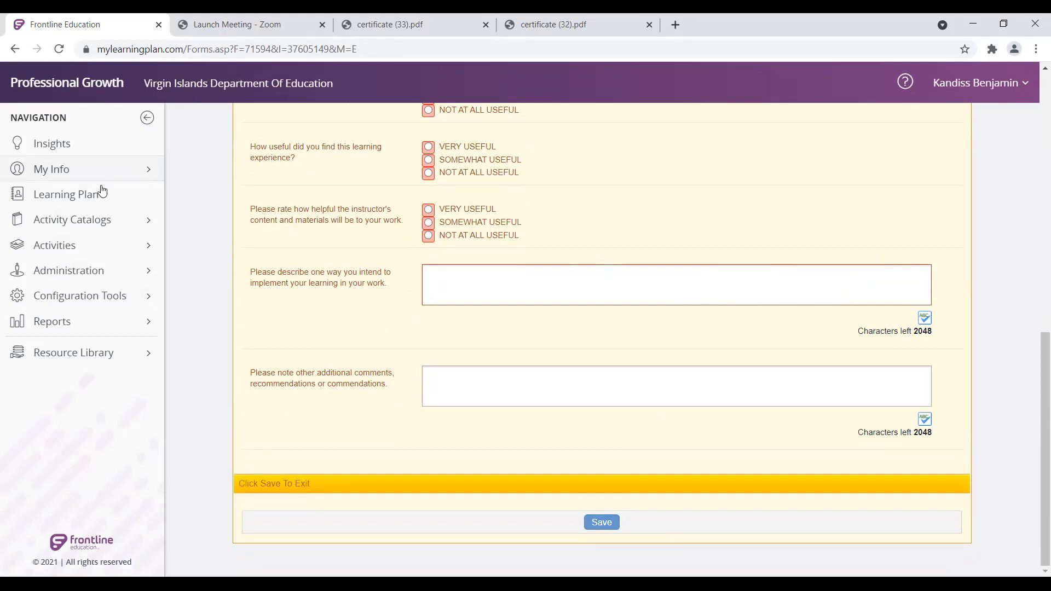
pyautogui.click(69, 200)
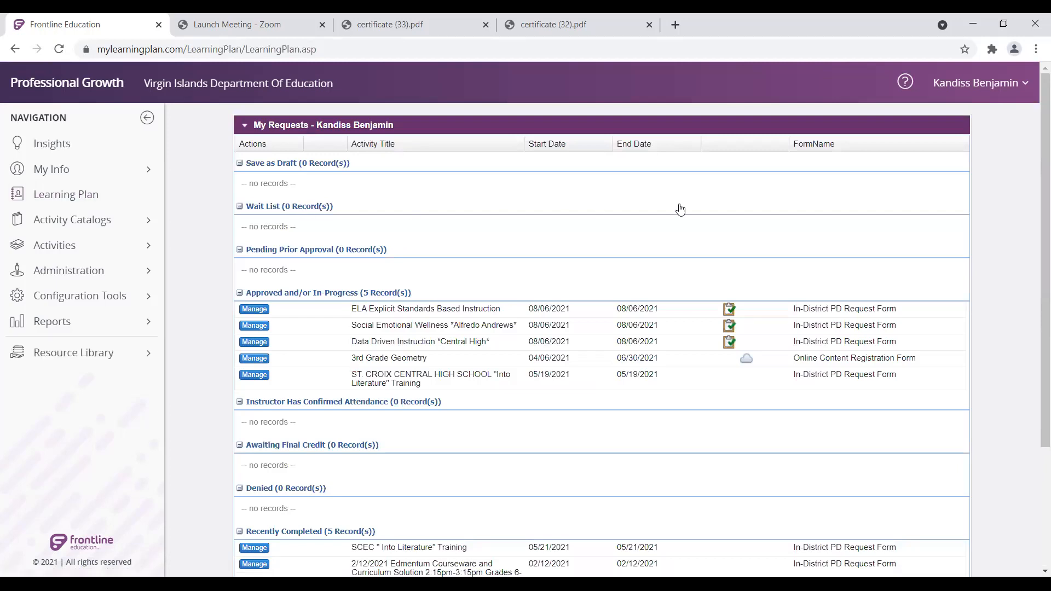
# Step: Scroll to Recently Completed and view My Portfolio: nine 2020-2021 activities totalling 12.00 hours
pyautogui.scroll(-1, 1037, 187)
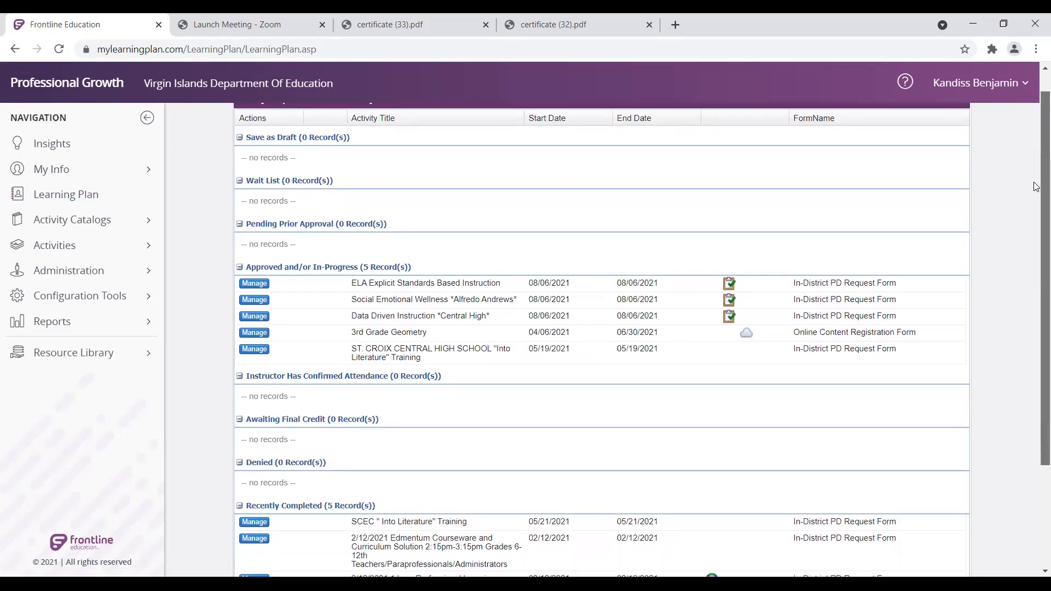
pyautogui.scroll(-3, 1036, 187)
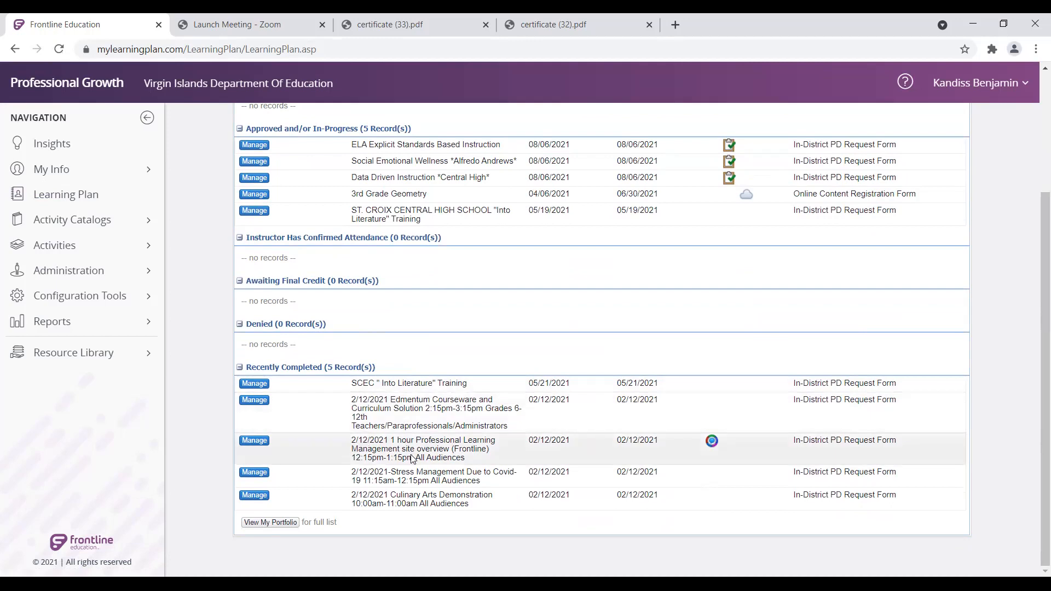
pyautogui.click(259, 525)
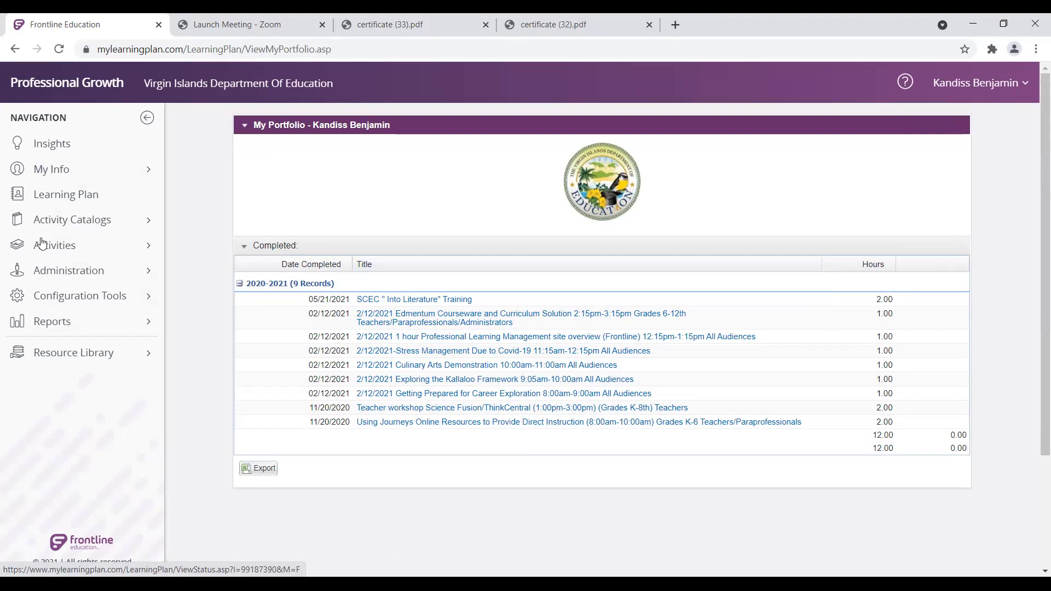
pyautogui.click(67, 356)
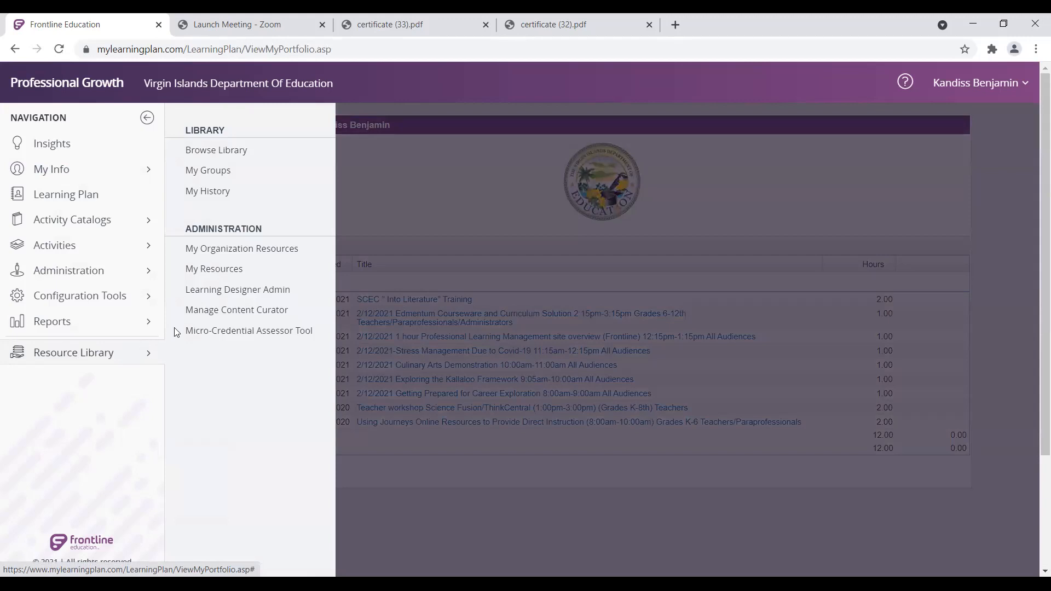
pyautogui.click(250, 151)
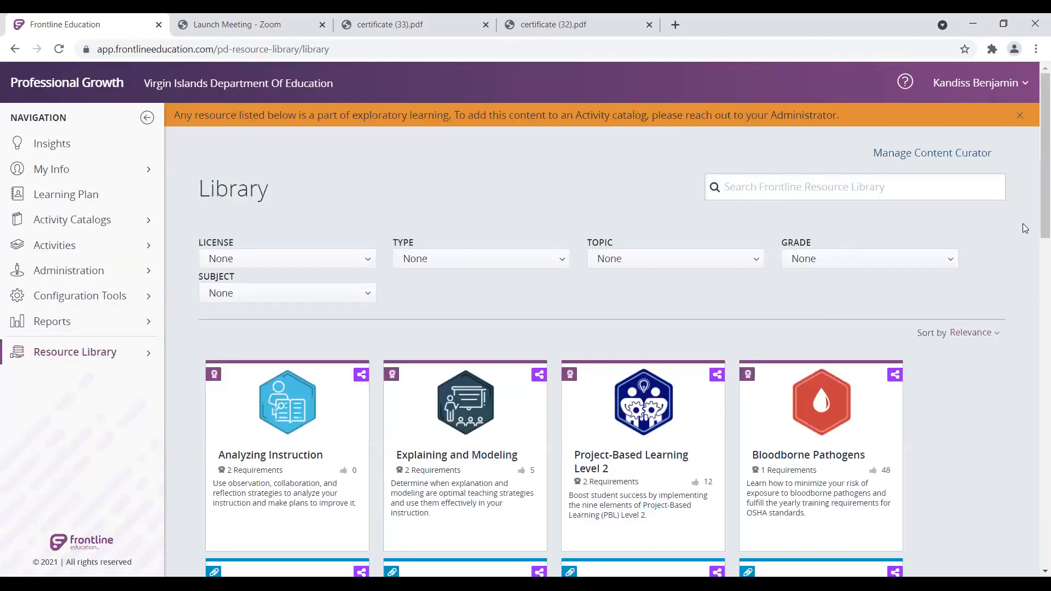
pyautogui.scroll(-3, 1034, 232)
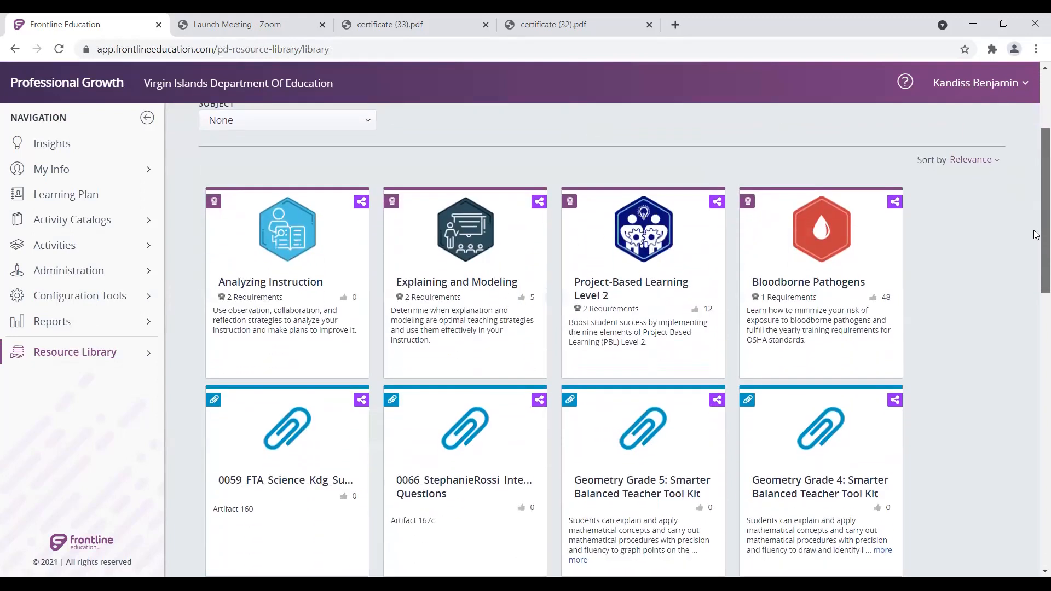
pyautogui.scroll(3, 1036, 234)
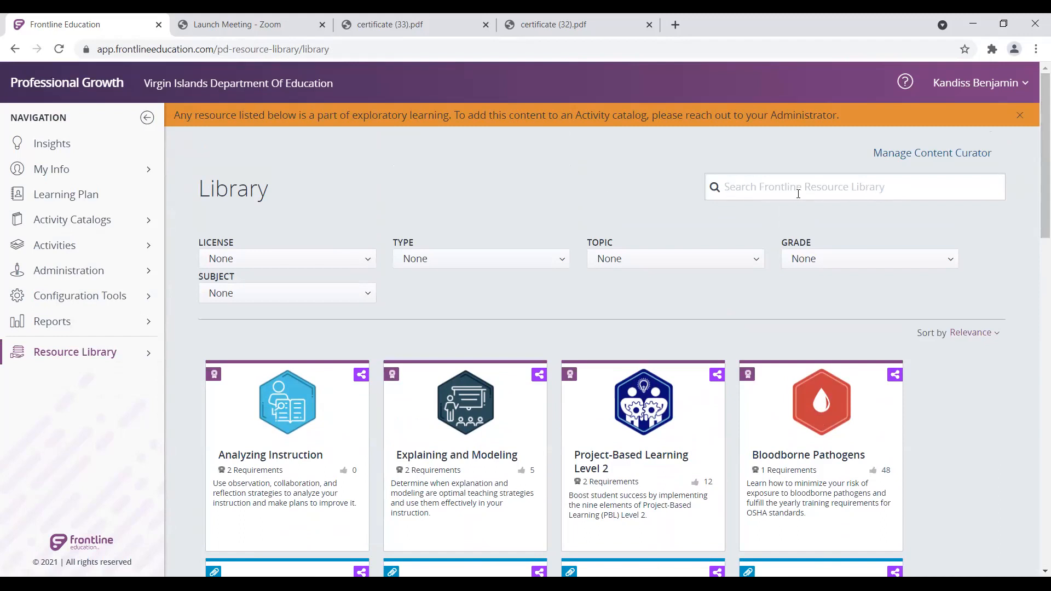
# Step: Search the resource library for 'virtual learning'
pyautogui.click(732, 187)
pyautogui.write('virtual learning')
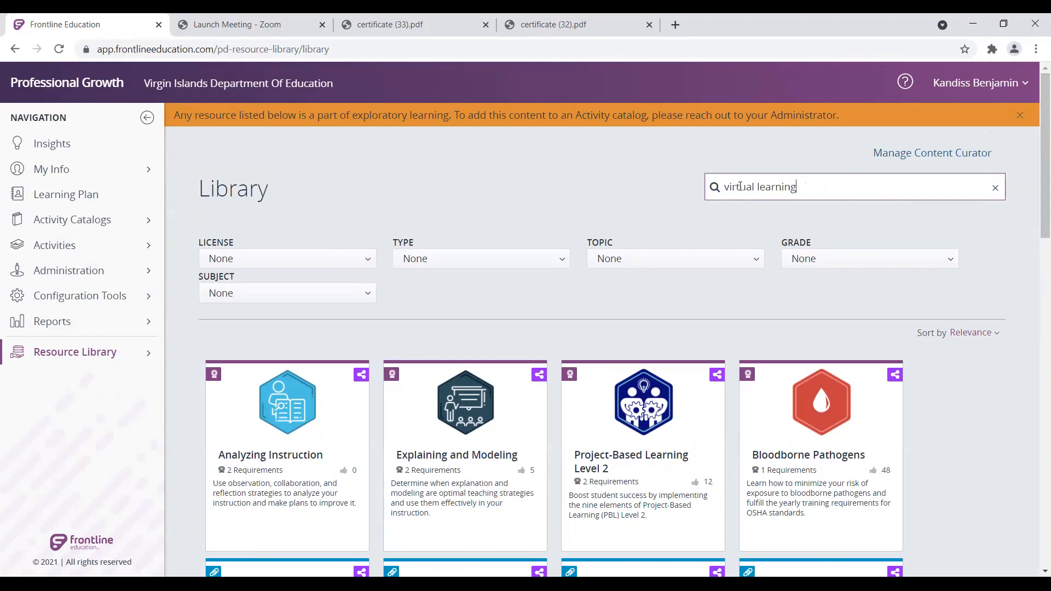
pyautogui.press('Return')
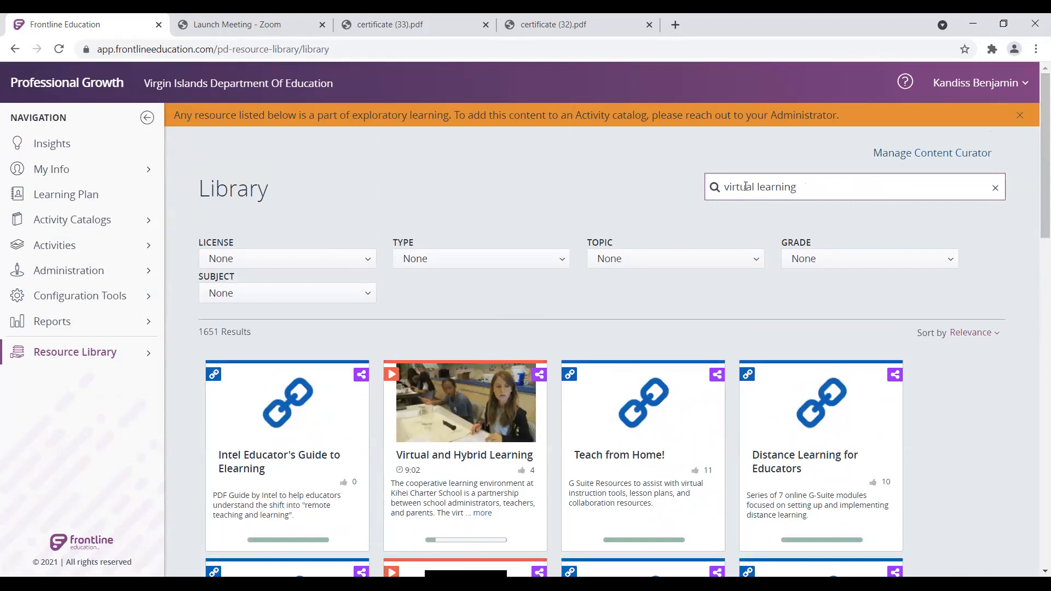
# Step: Open the Intel Educator's Guide to Elearning result and its linked PDF
pyautogui.scroll(-3, 971, 276)
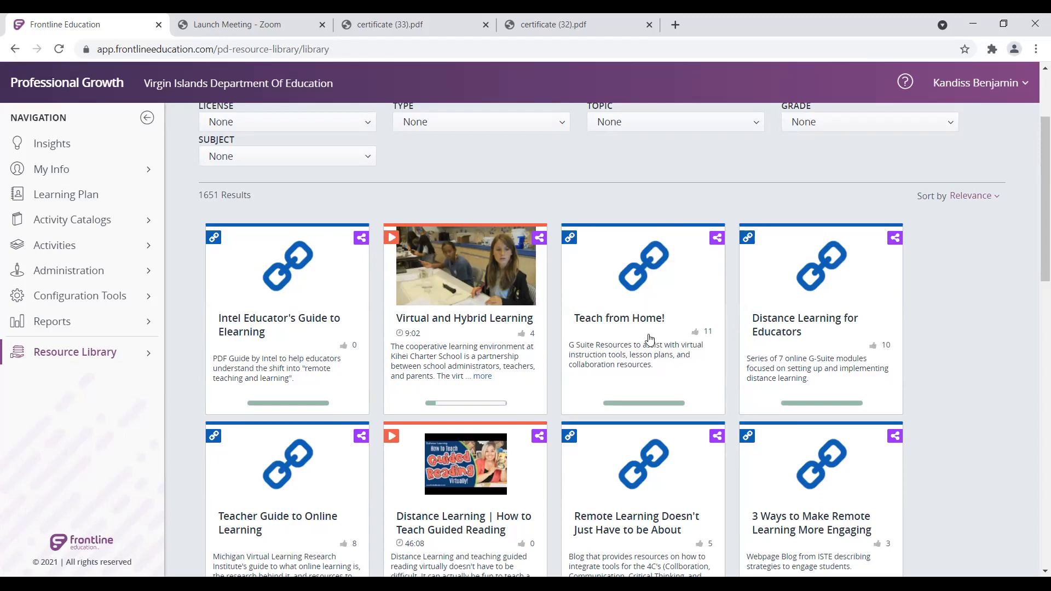
pyautogui.scroll(-4, 669, 356)
pyautogui.scroll(-6, 669, 356)
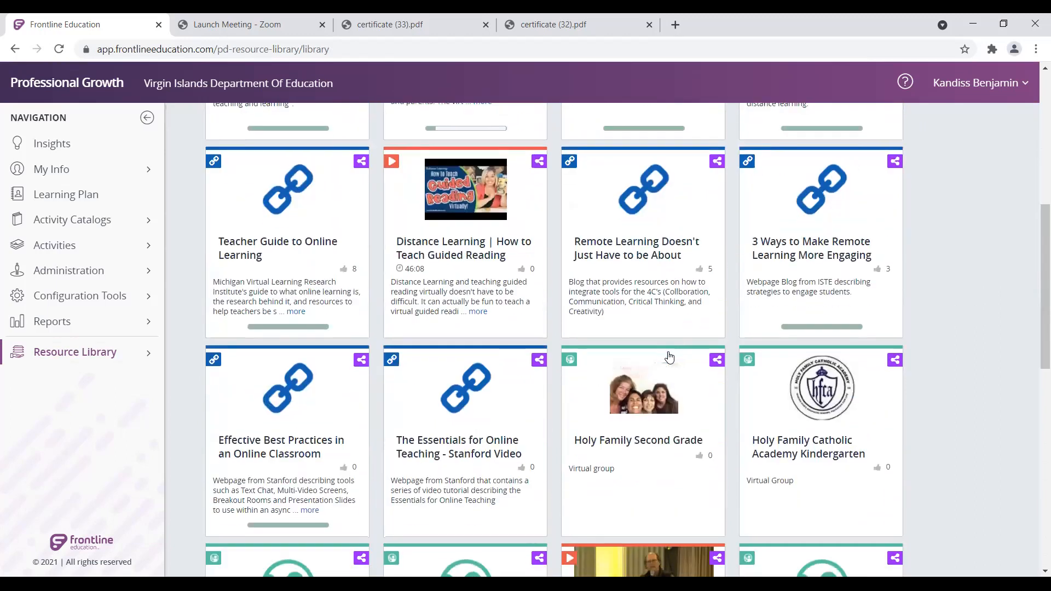
pyautogui.scroll(-1, 669, 356)
pyautogui.scroll(10, 668, 355)
pyautogui.scroll(4, 666, 351)
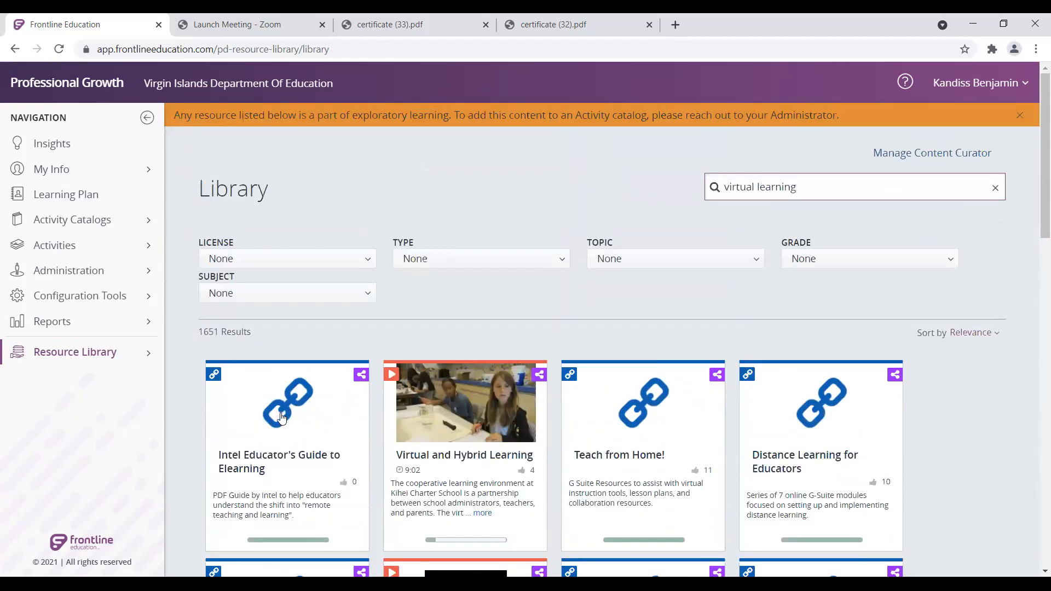
pyautogui.click(279, 419)
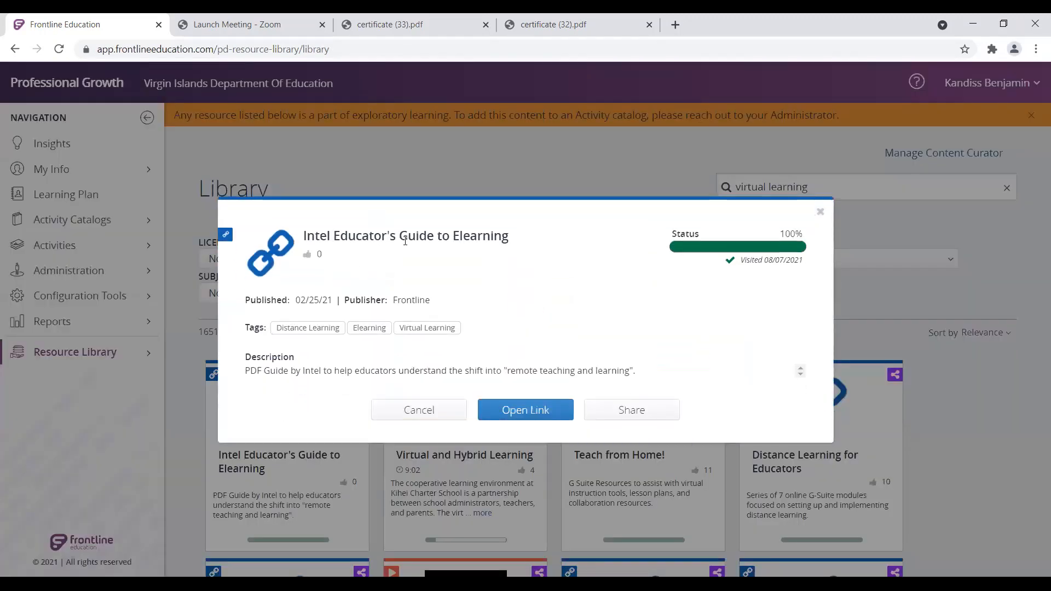
pyautogui.click(528, 413)
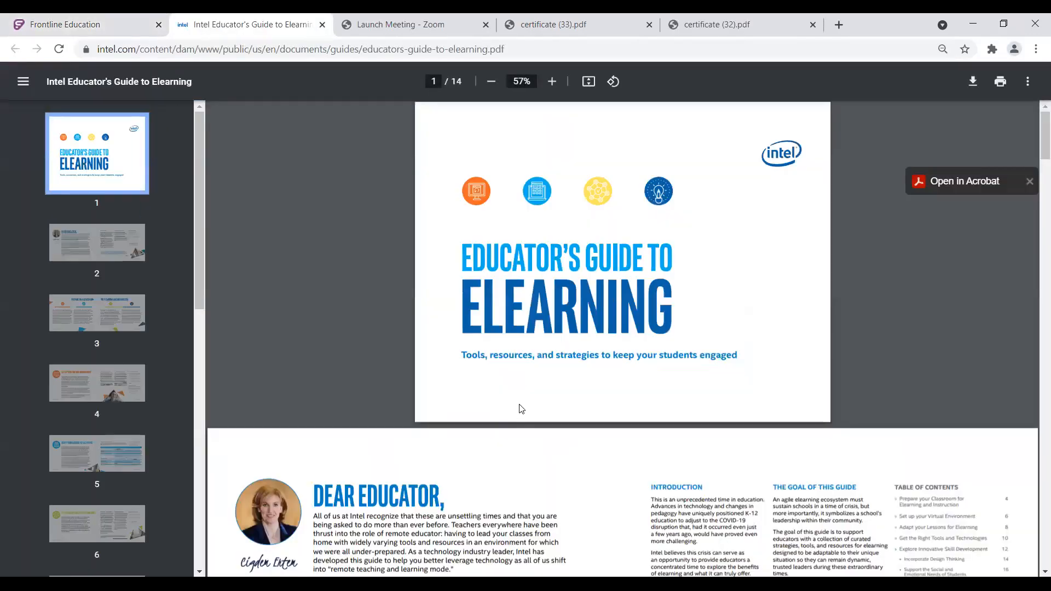
# Step: Scroll through pages 1–5 of the Intel Educator's Guide to Elearning, then back to the cover
pyautogui.scroll(-5, 894, 285)
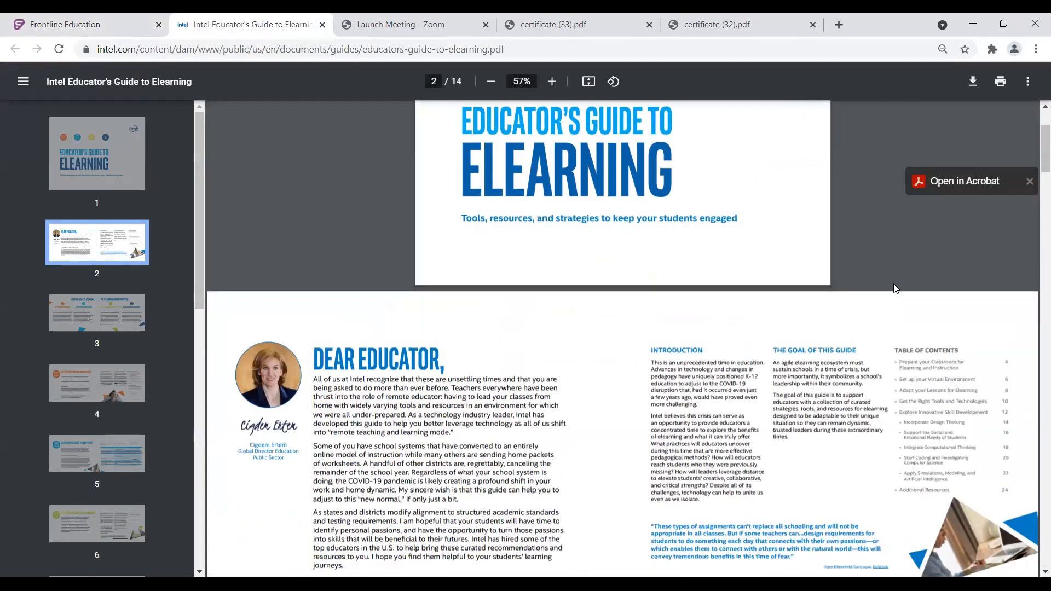
pyautogui.scroll(-4, 894, 287)
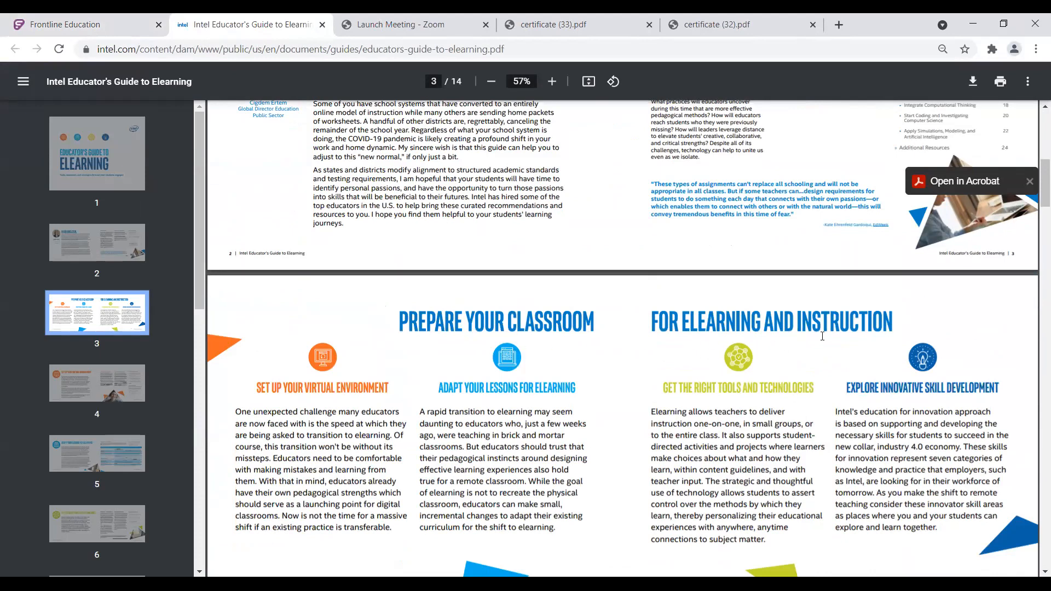
pyautogui.scroll(-5, 867, 387)
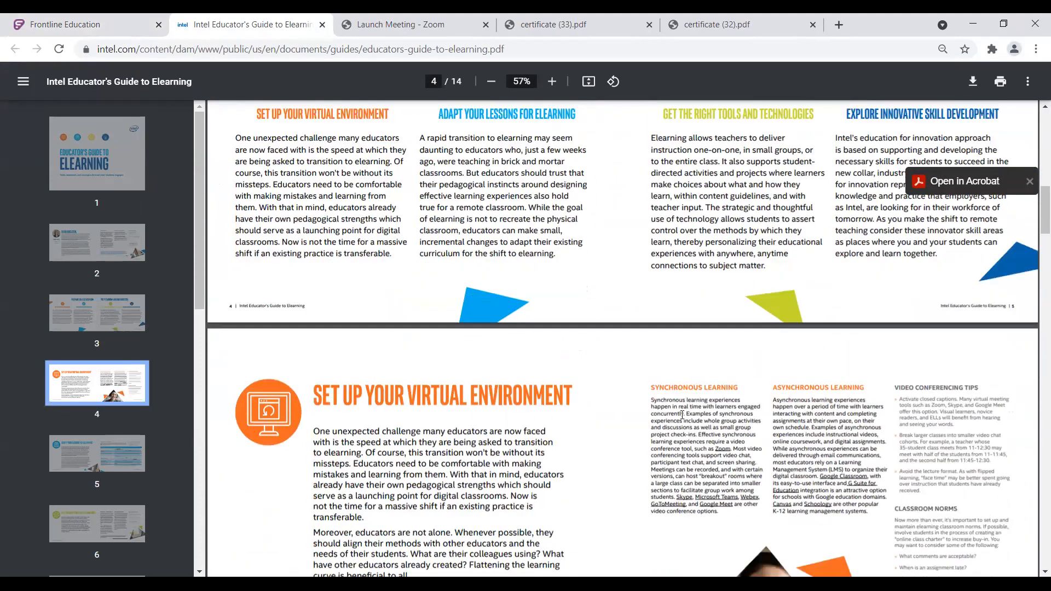
pyautogui.scroll(-6, 682, 415)
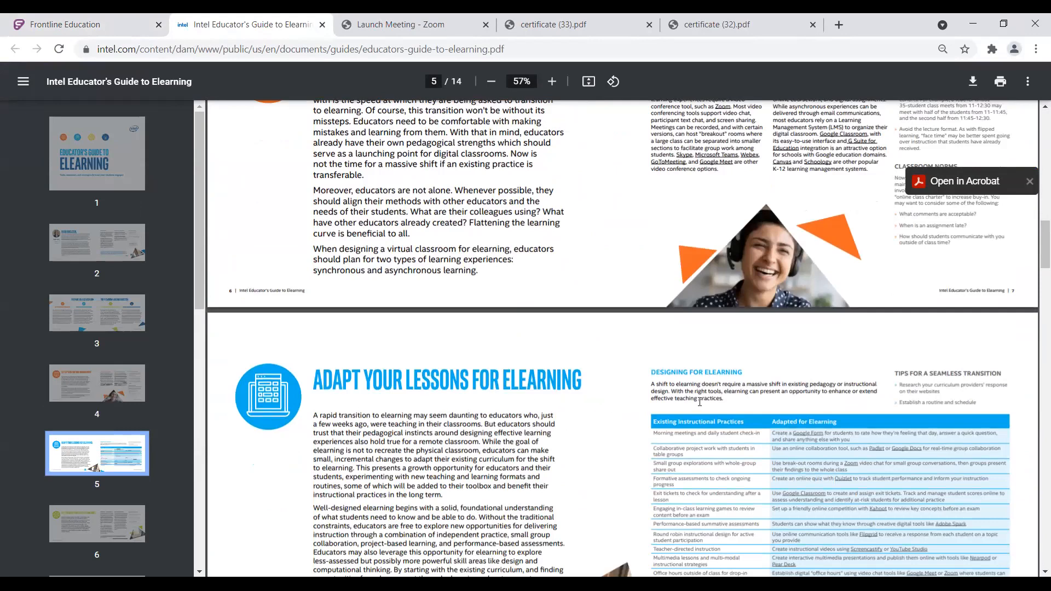
pyautogui.scroll(-3, 699, 402)
pyautogui.scroll(5, 785, 405)
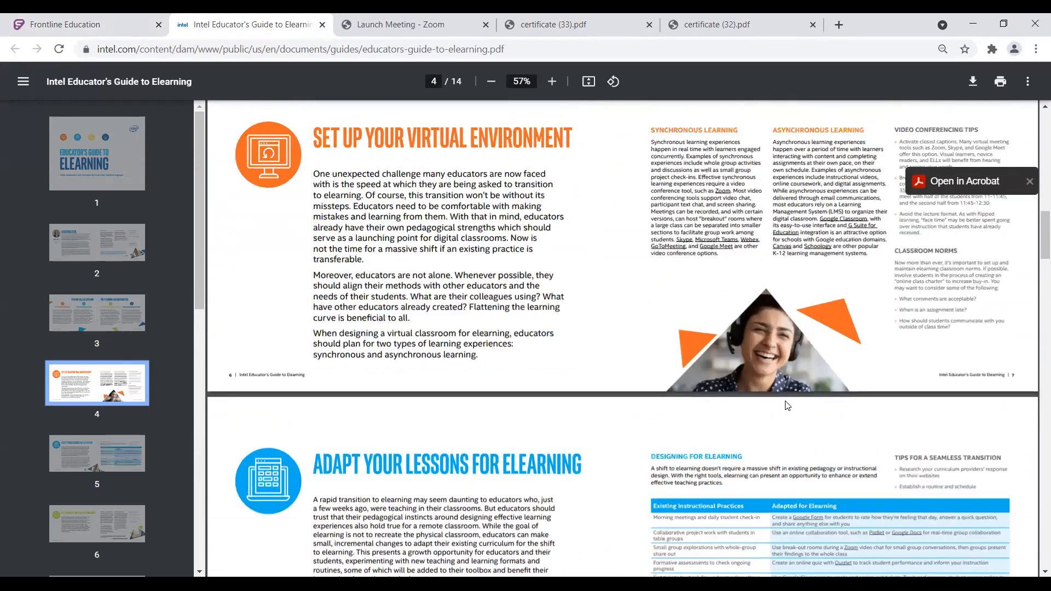
pyautogui.scroll(2, 785, 405)
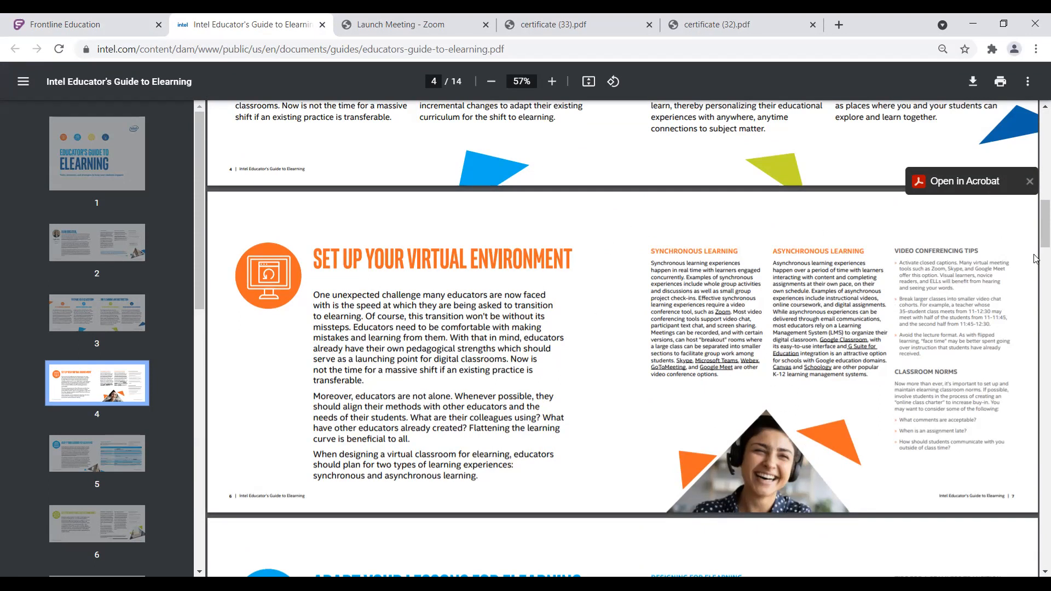
pyautogui.scroll(4, 1036, 208)
pyautogui.scroll(10, 1036, 186)
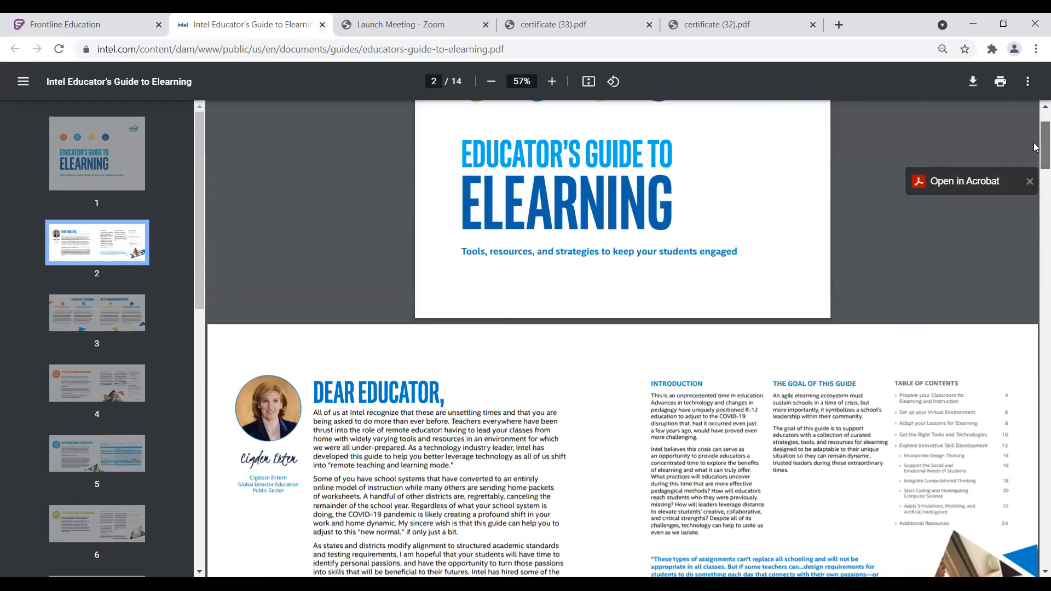
pyautogui.scroll(1, 1036, 138)
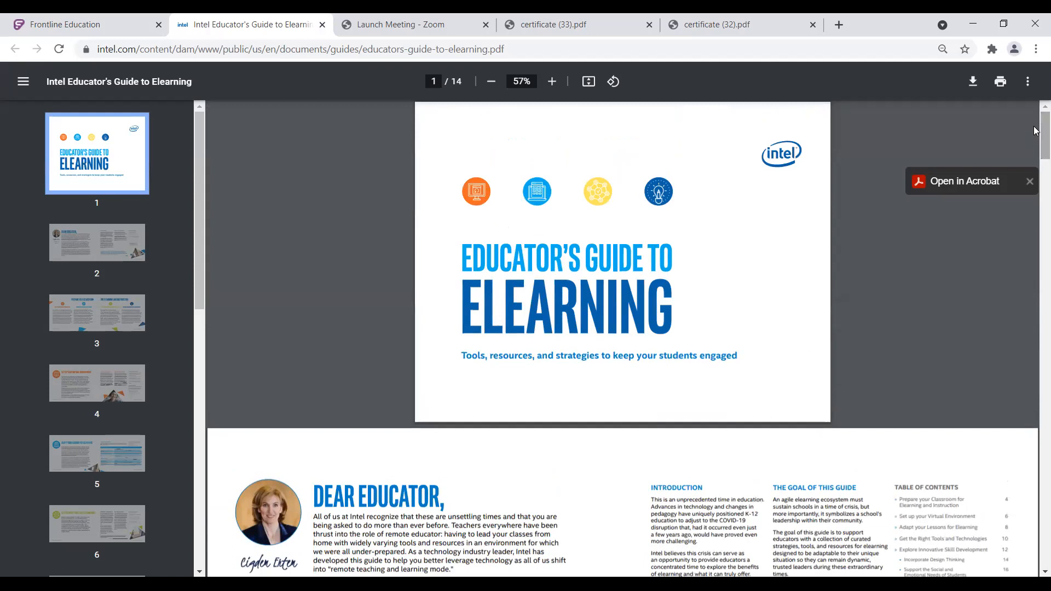
# Step: Open the 9:02 Virtual and Hybrid Learning video on its own page and play it, pausing at 0:03
pyautogui.click(77, 22)
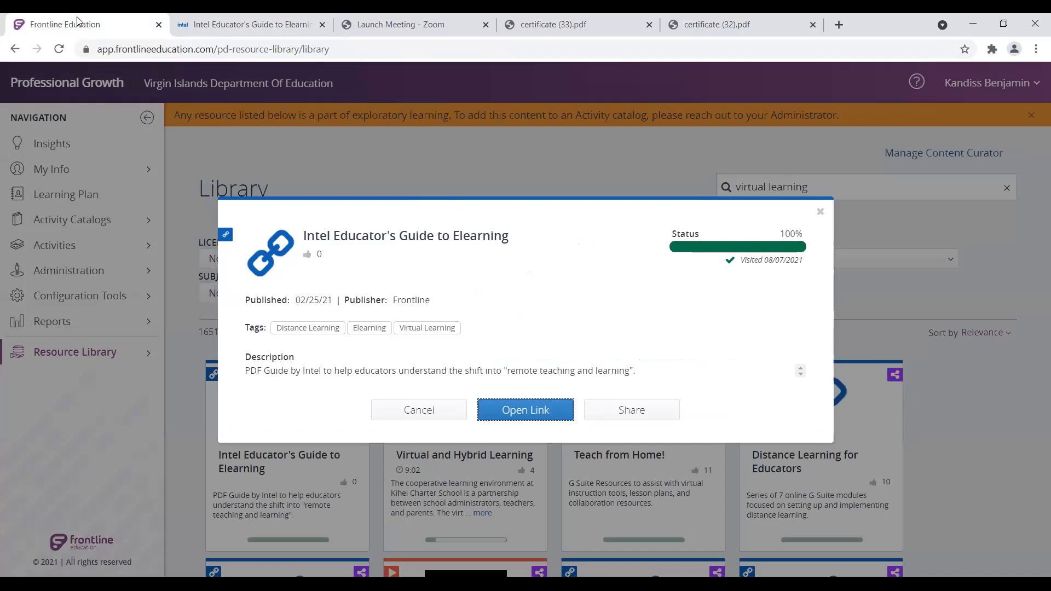
pyautogui.click(820, 213)
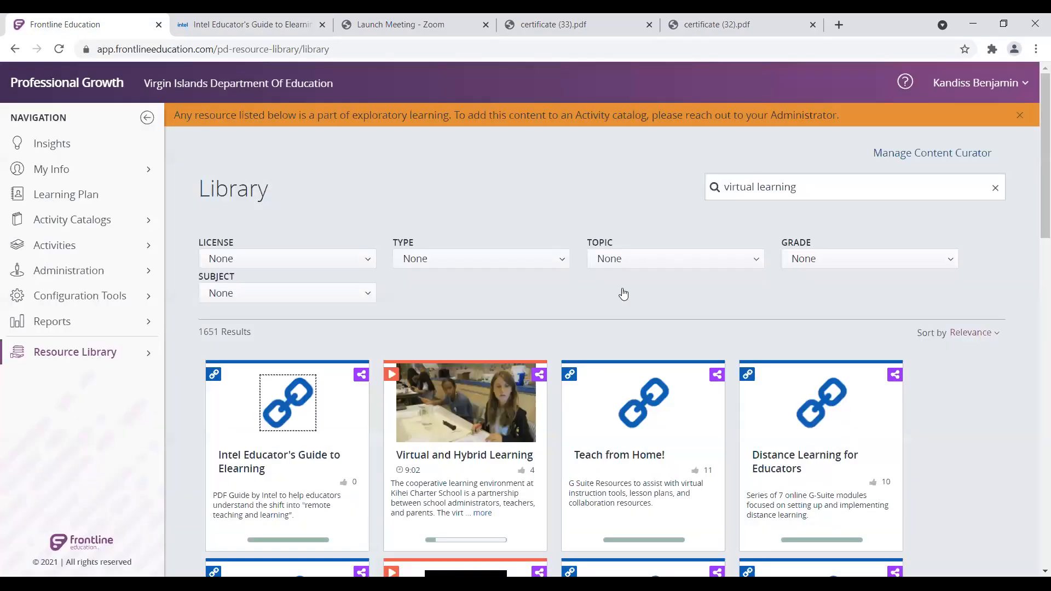
pyautogui.scroll(-2, 471, 334)
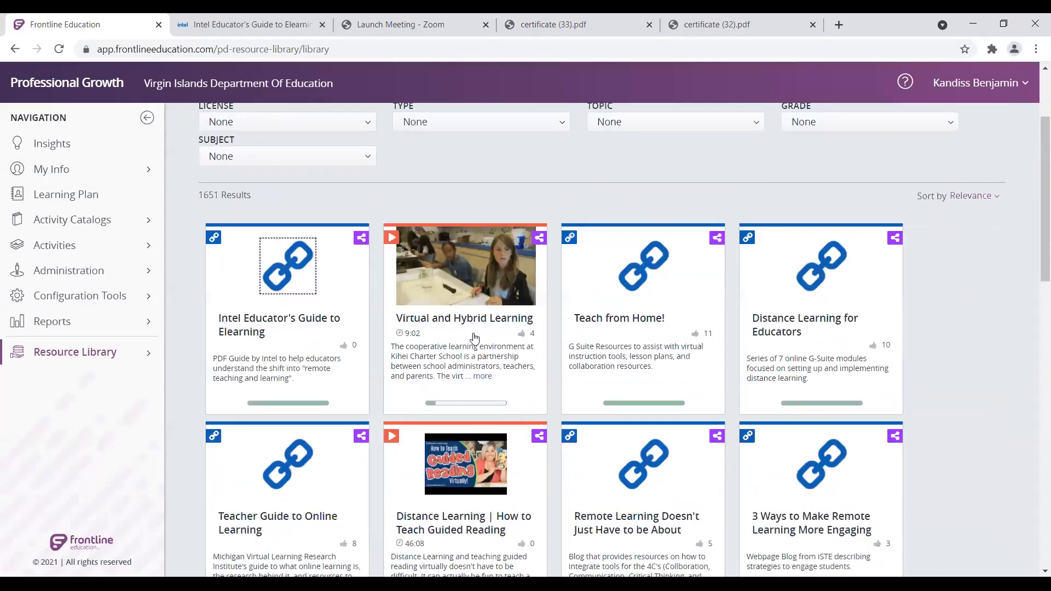
pyautogui.click(457, 282)
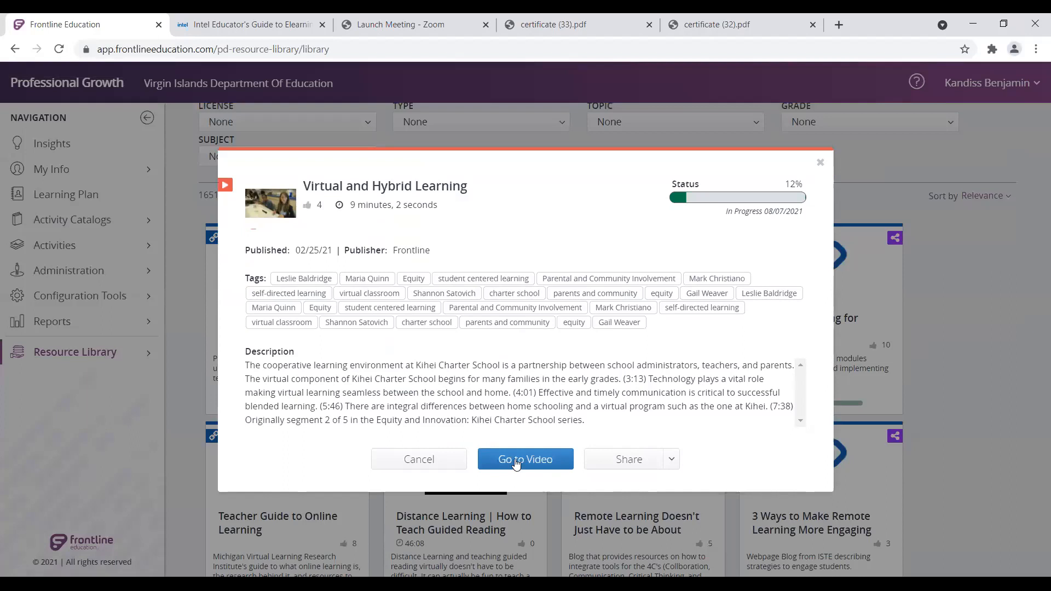
pyautogui.click(515, 461)
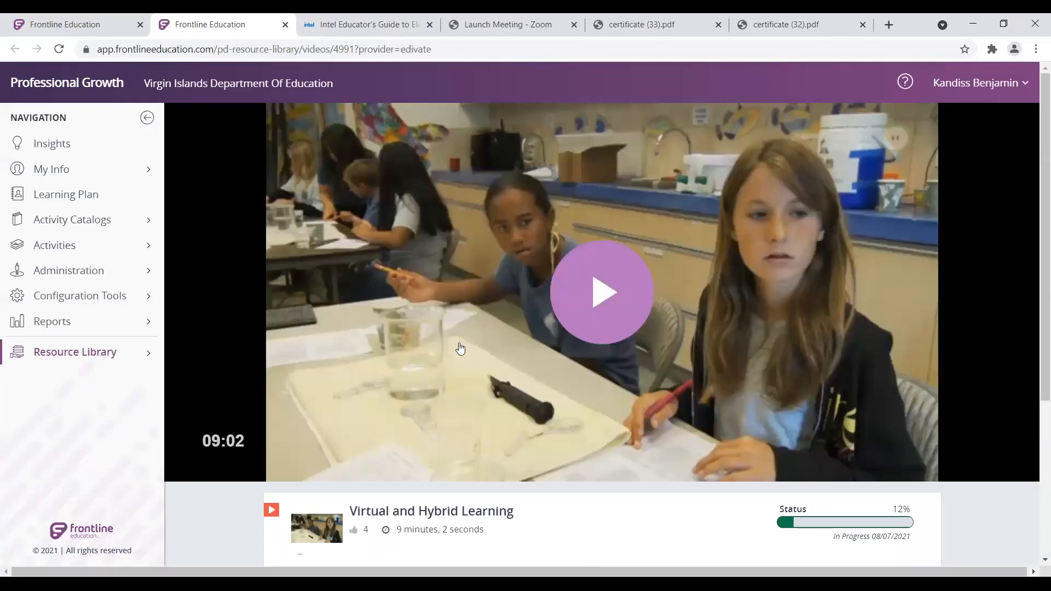
pyautogui.click(603, 294)
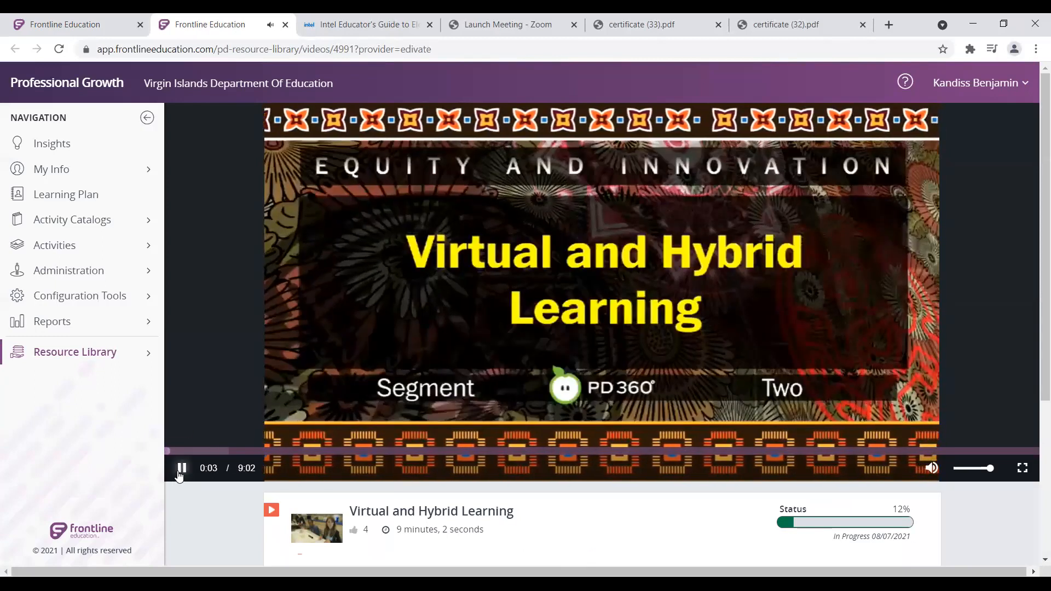
pyautogui.click(181, 470)
# Step: Return to the 'virtual learning' Resource Library results with the video details closed, scrolled to the top
pyautogui.click(71, 20)
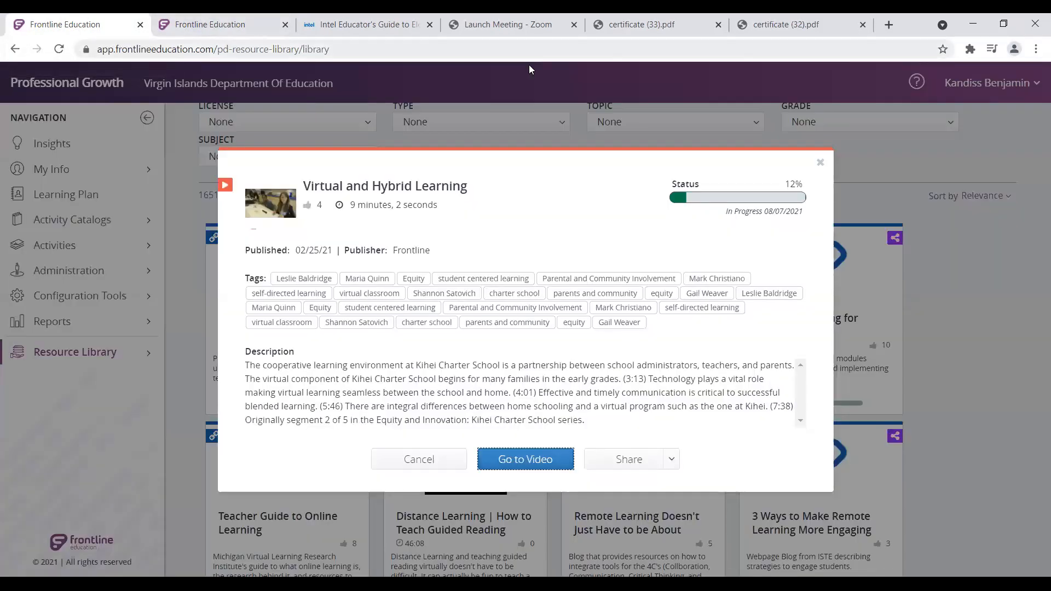
pyautogui.click(820, 163)
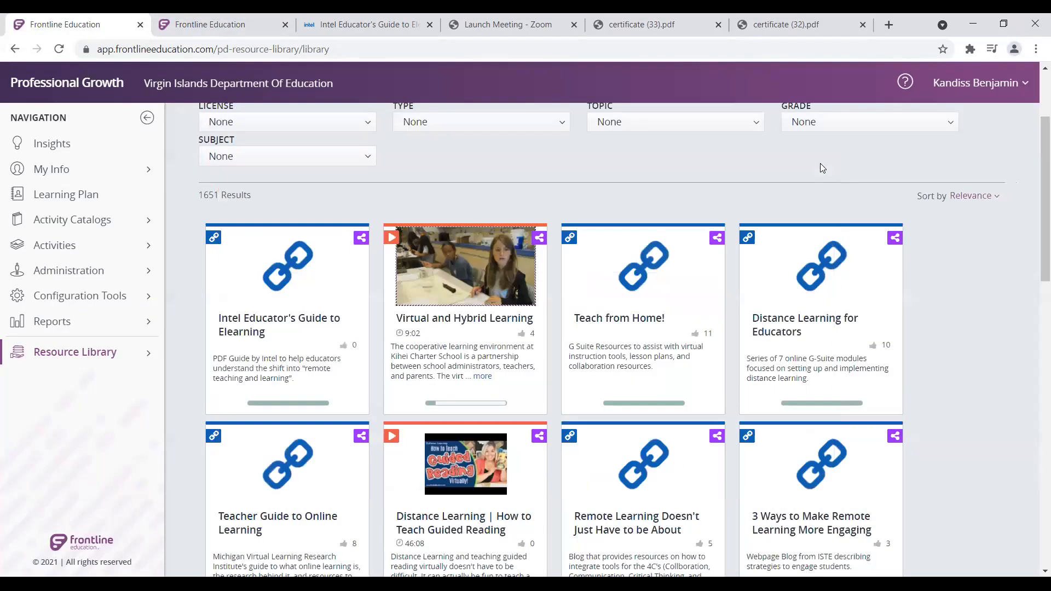
pyautogui.scroll(3, 991, 329)
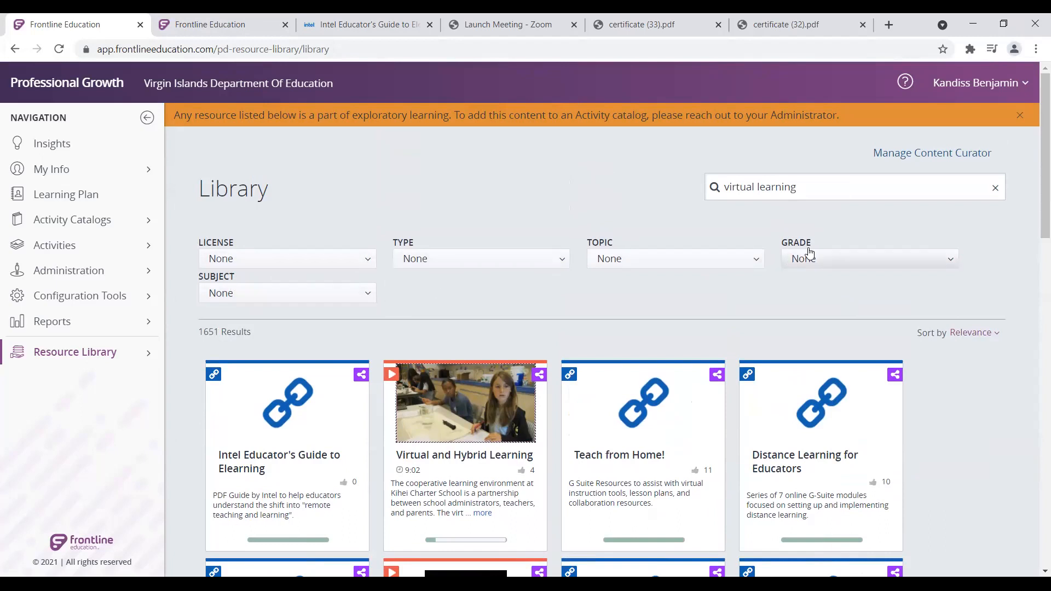
# Step: Filter the library results to the ELA subject
pyautogui.click(362, 294)
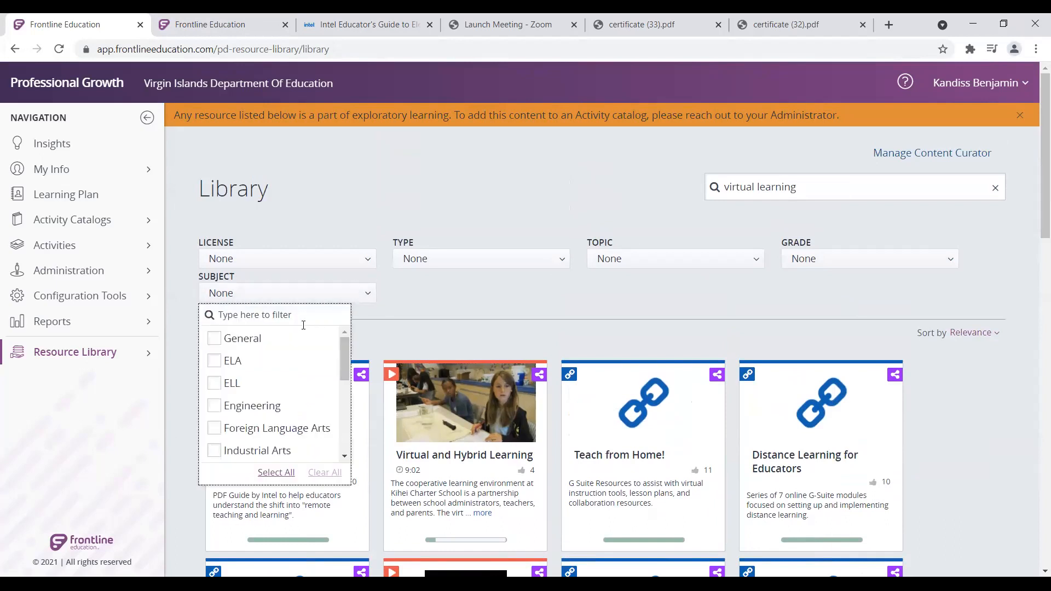
pyautogui.click(214, 362)
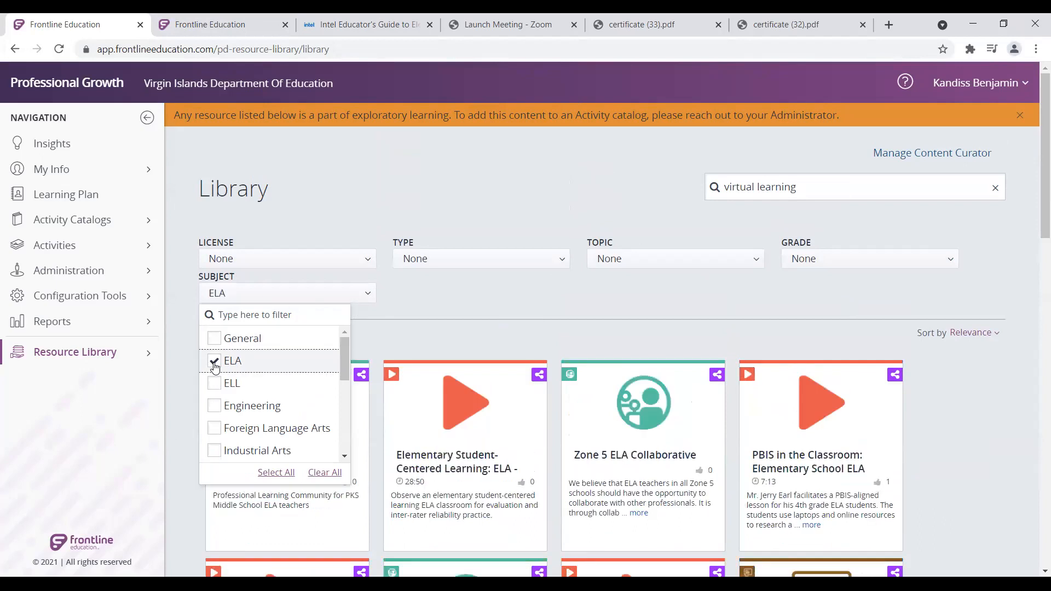
pyautogui.click(424, 328)
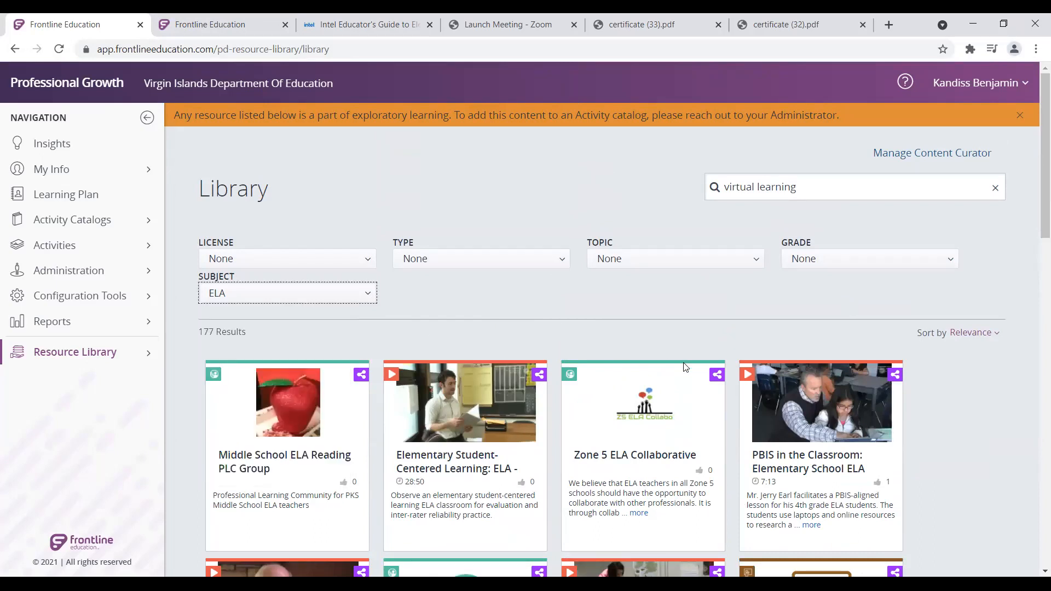
pyautogui.scroll(-4, 734, 441)
pyautogui.scroll(4, 736, 441)
# Step: Limit the results to the Video type and clear the 'virtual learning' search term
pyautogui.click(560, 264)
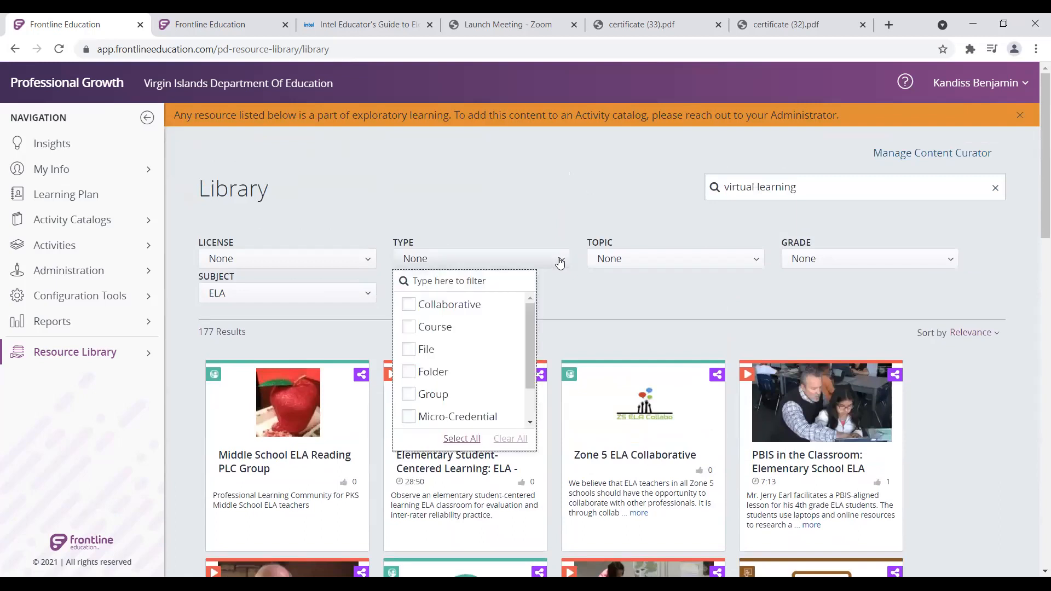
pyautogui.moveTo(525, 321); pyautogui.dragTo(530, 365)
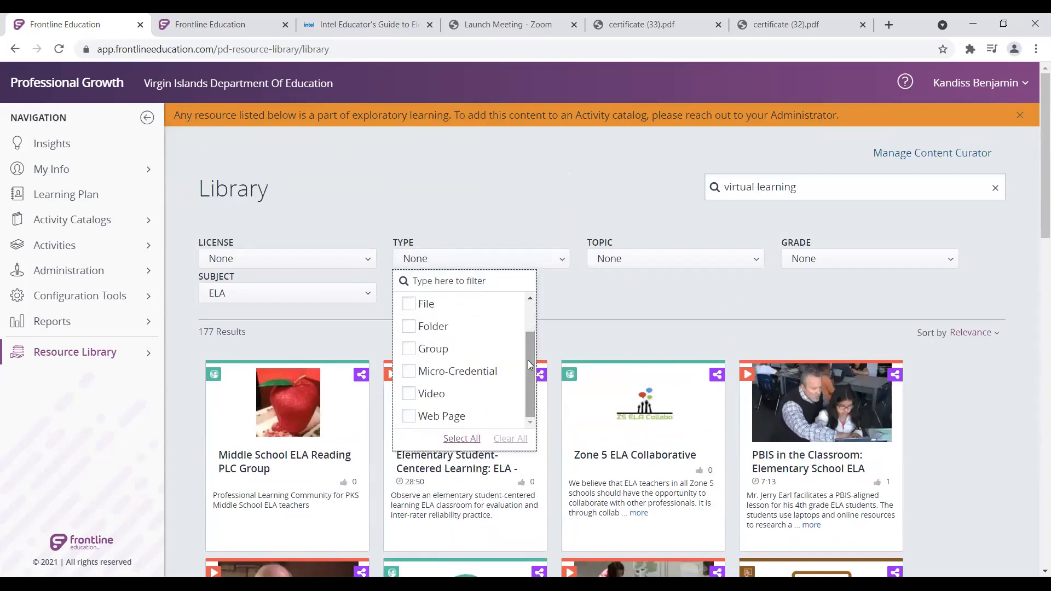
pyautogui.click(410, 395)
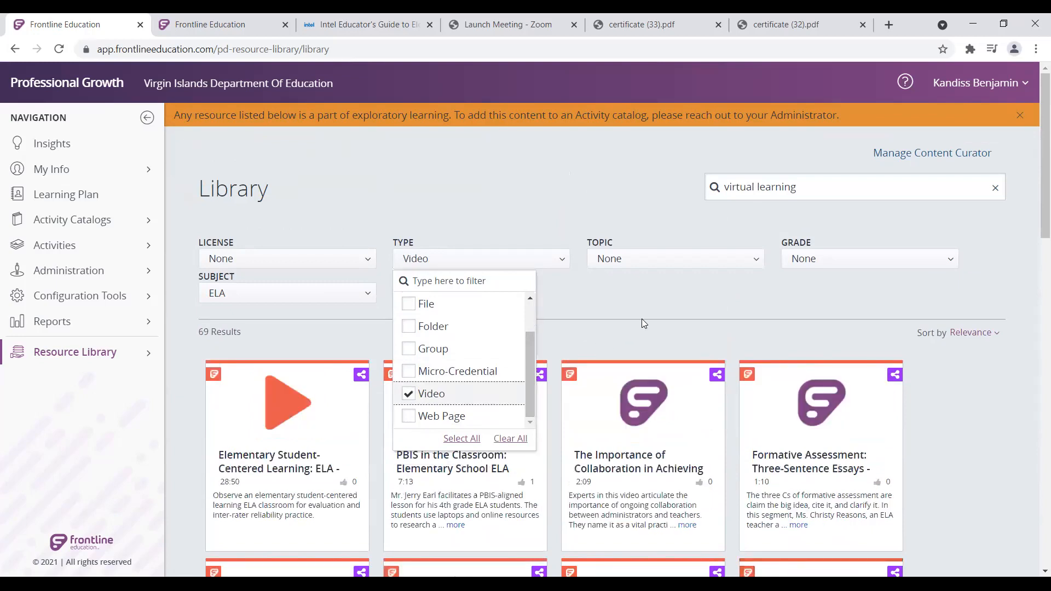
pyautogui.click(669, 305)
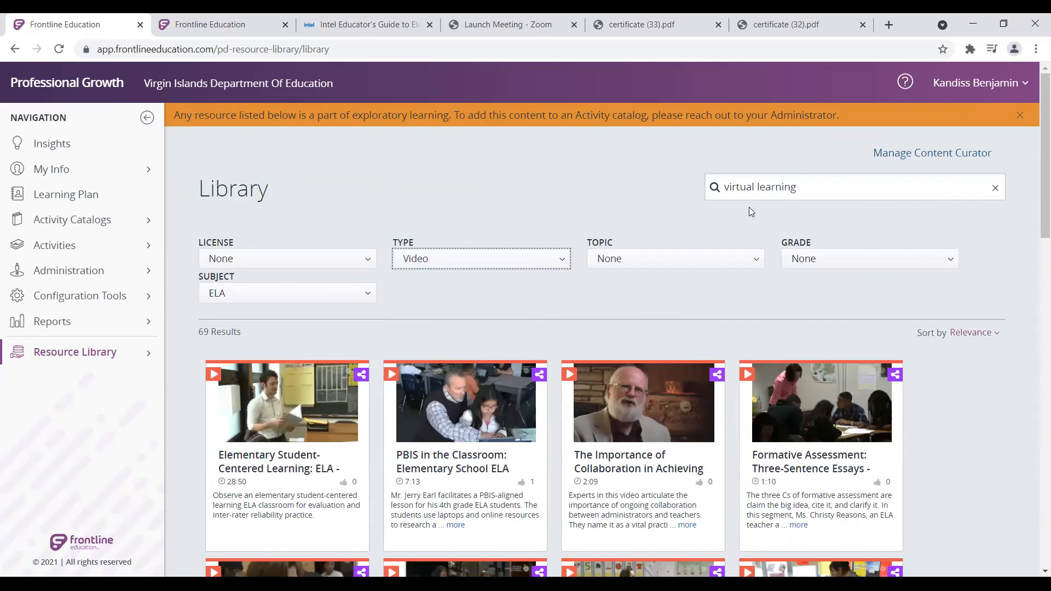
pyautogui.moveTo(804, 187); pyautogui.dragTo(716, 192)
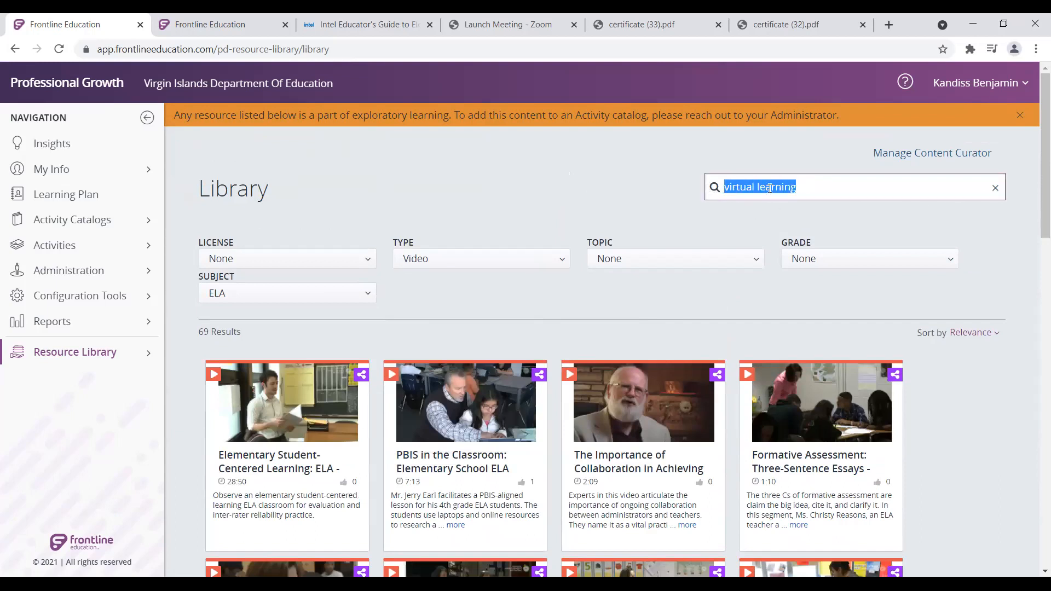
pyautogui.press('BackSpace')
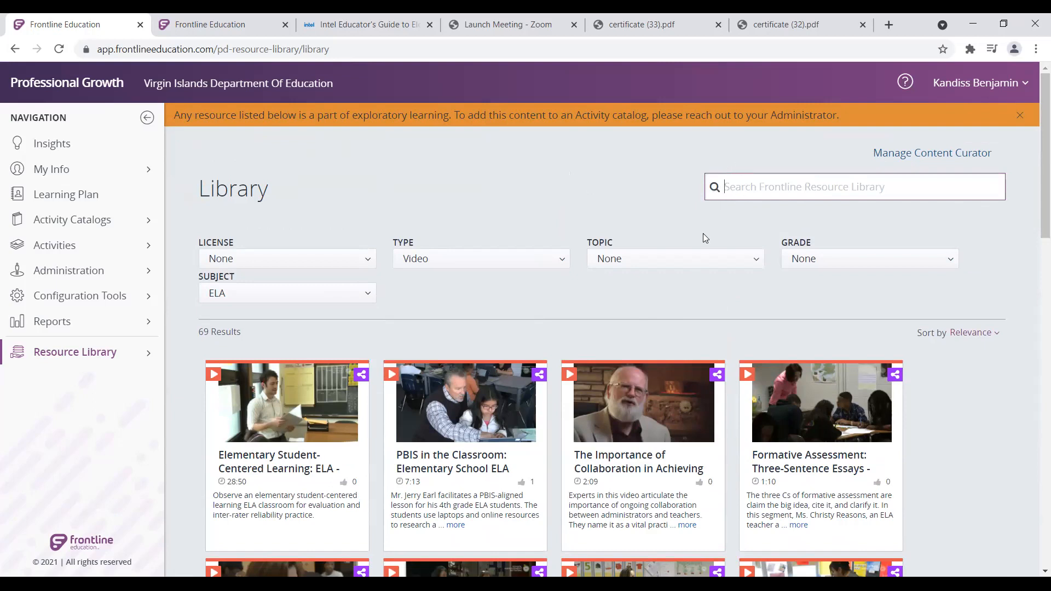
# Step: Filter the results by the Cooperative Learning topic
pyautogui.click(694, 267)
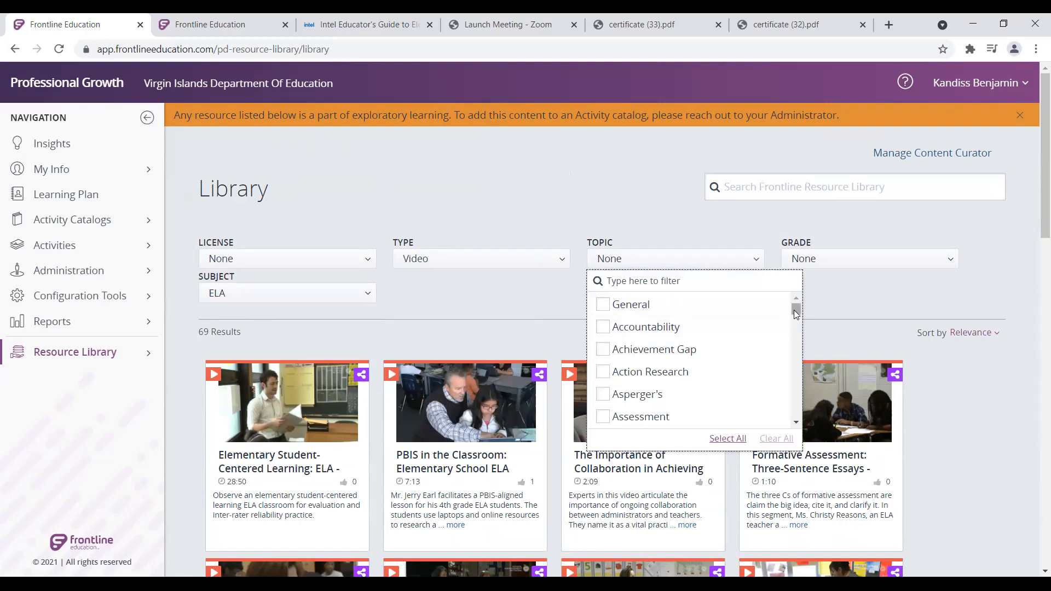
pyautogui.moveTo(795, 308); pyautogui.dragTo(801, 336)
pyautogui.click(602, 359)
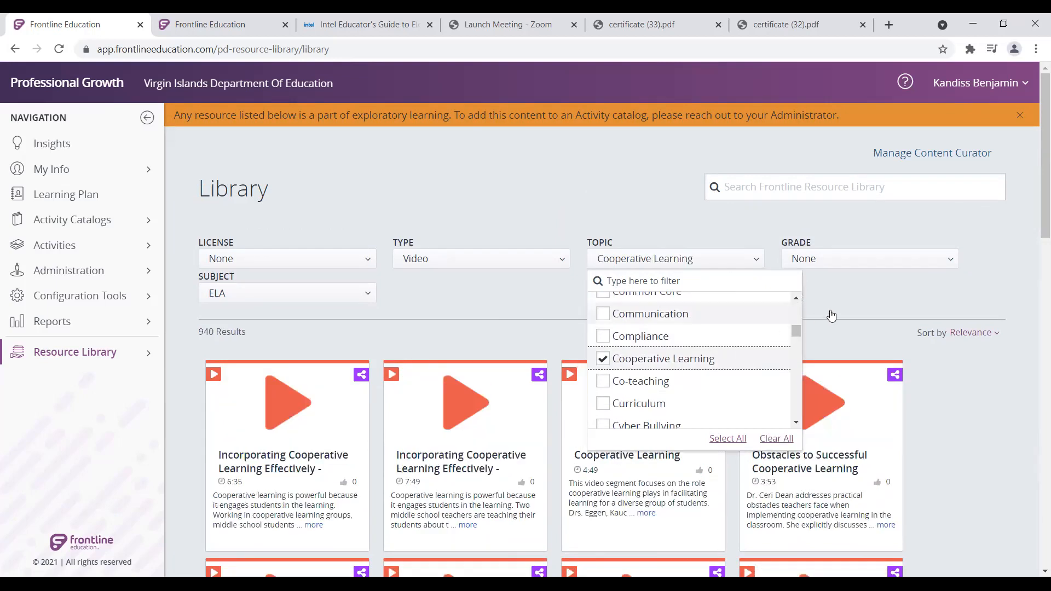
pyautogui.click(846, 304)
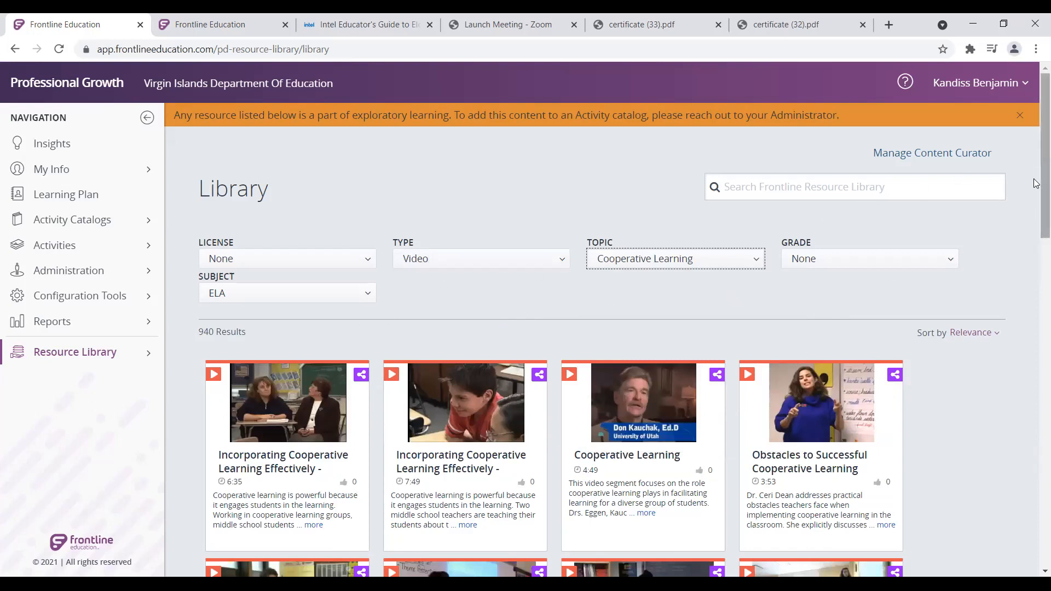
# Step: Add the 5th grade filter, bringing the results to 1050
pyautogui.moveTo(1036, 175); pyautogui.dragTo(1036, 145)
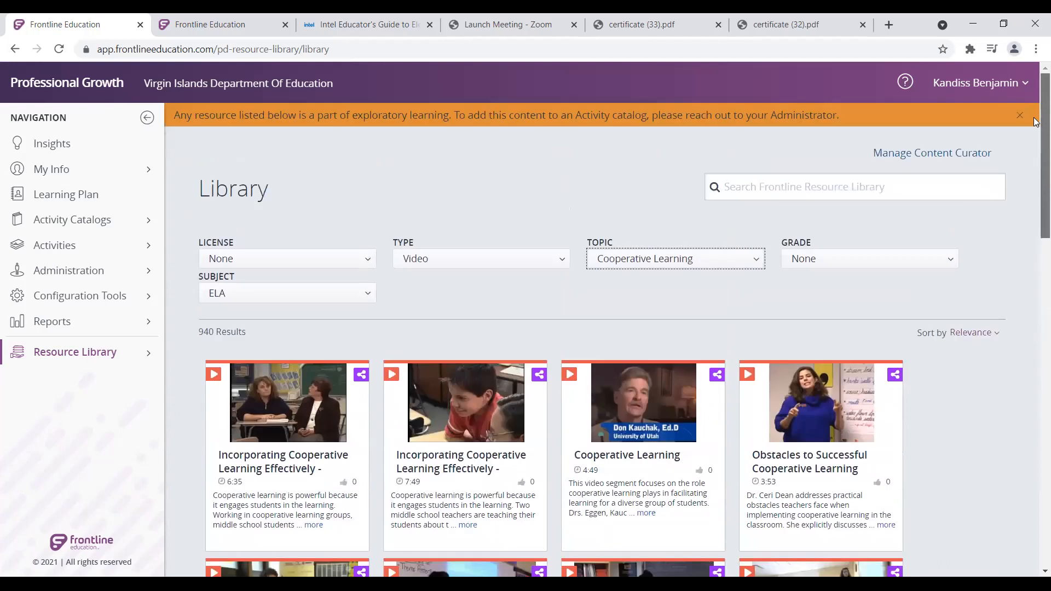
pyautogui.click(890, 260)
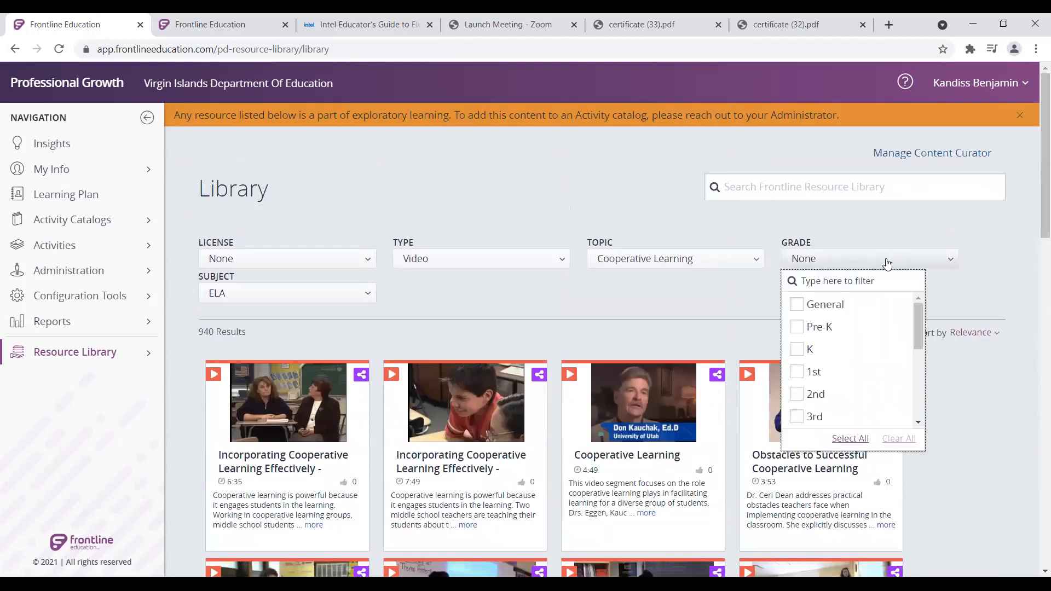
pyautogui.moveTo(918, 328); pyautogui.dragTo(919, 367)
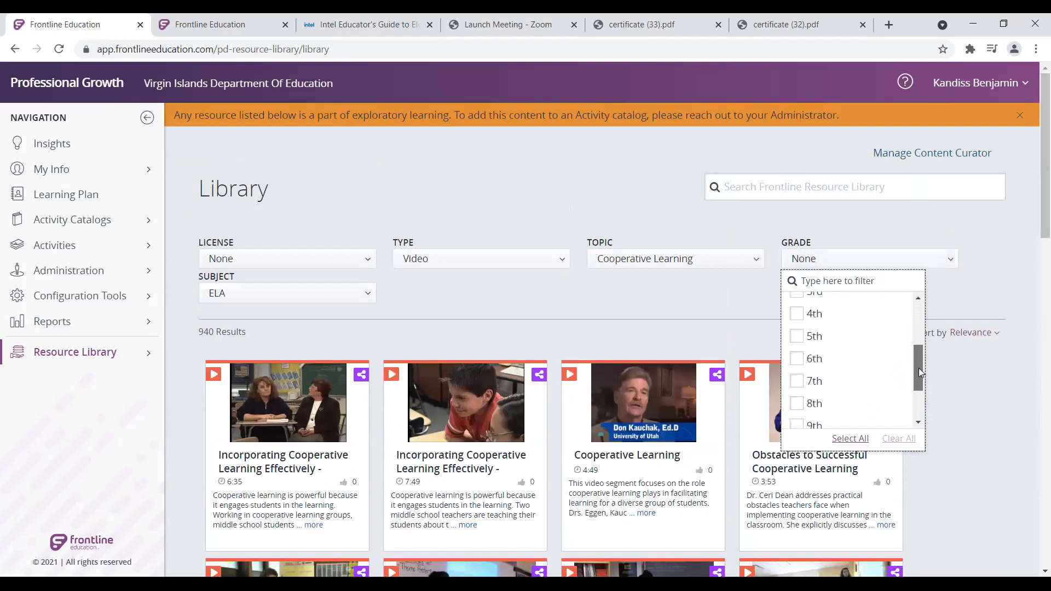
pyautogui.click(797, 341)
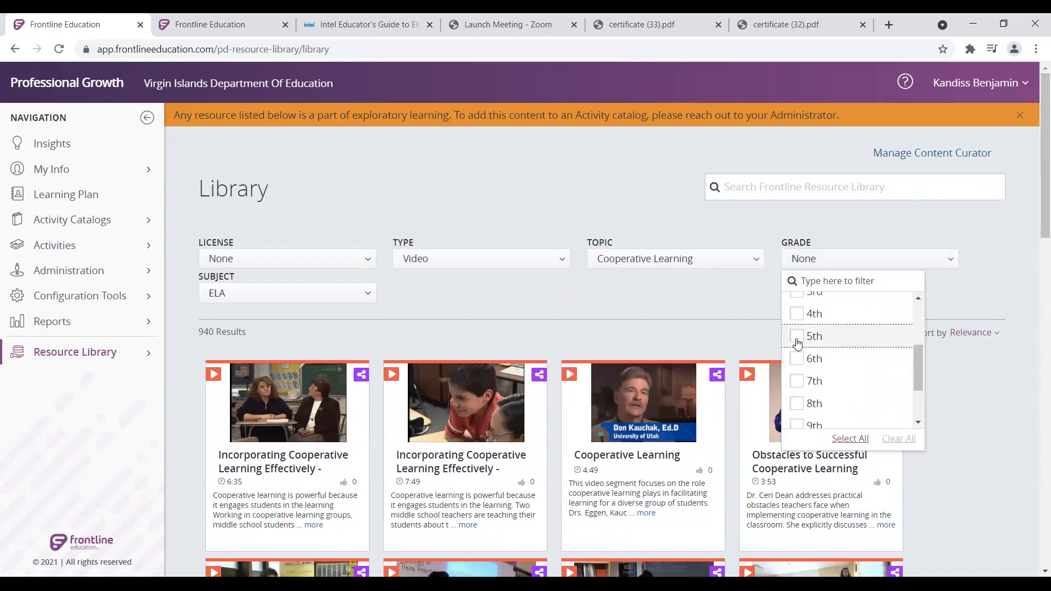
pyautogui.click(967, 298)
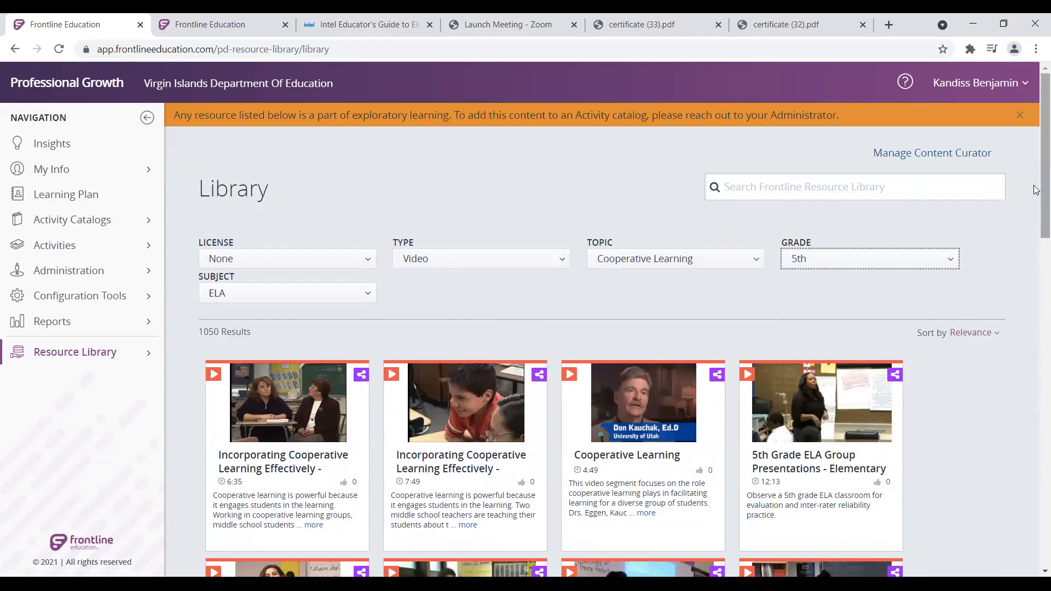
pyautogui.scroll(-3, 1035, 219)
pyautogui.scroll(-3, 1036, 263)
pyautogui.scroll(6, 1037, 274)
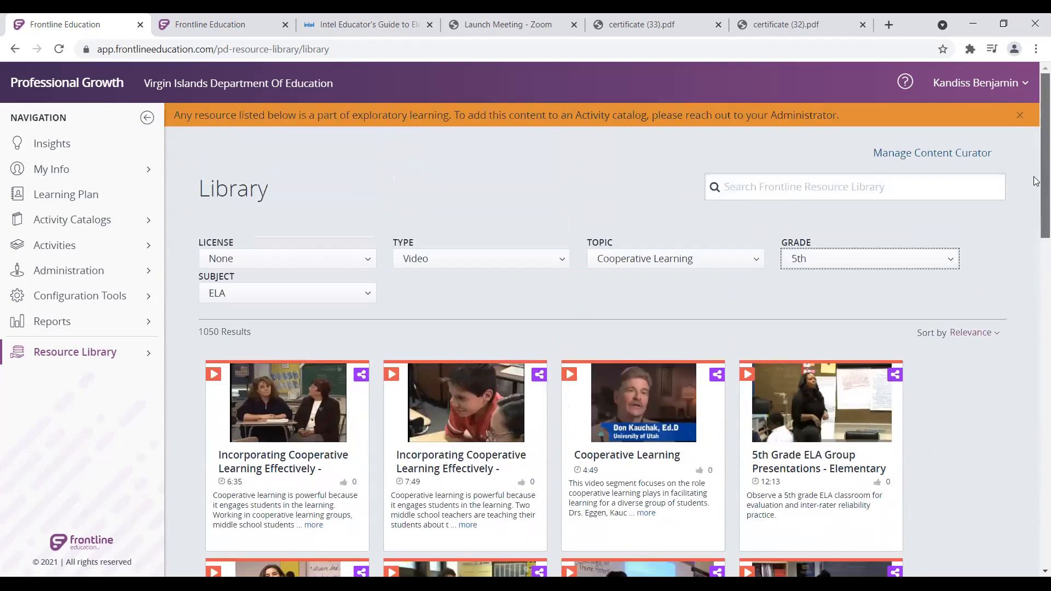
# Step: Add Web Page to the resource type filter alongside Video, giving 1139 results
pyautogui.click(559, 261)
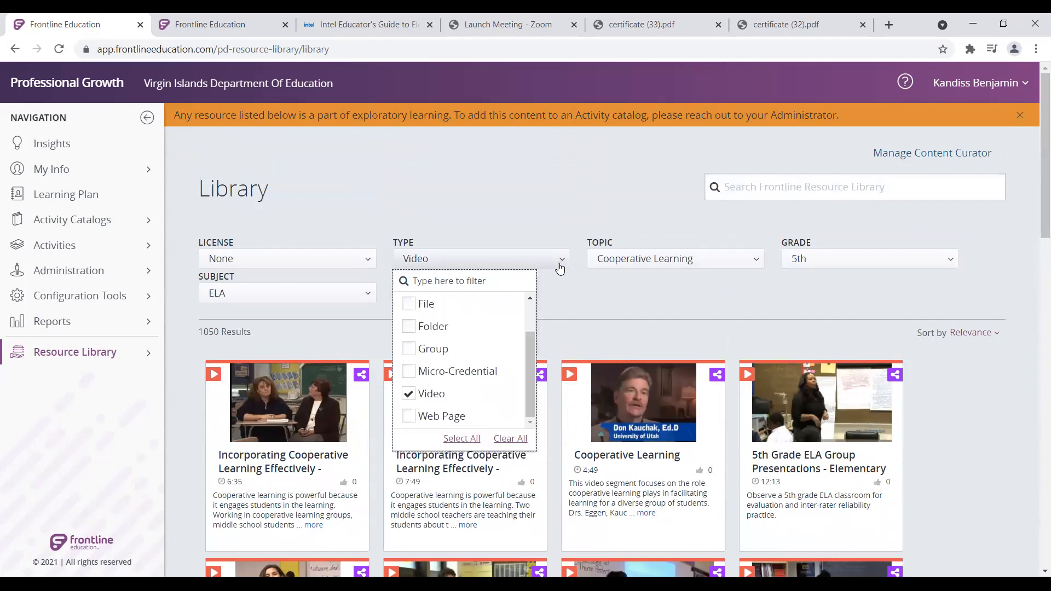
pyautogui.scroll(1, 471, 368)
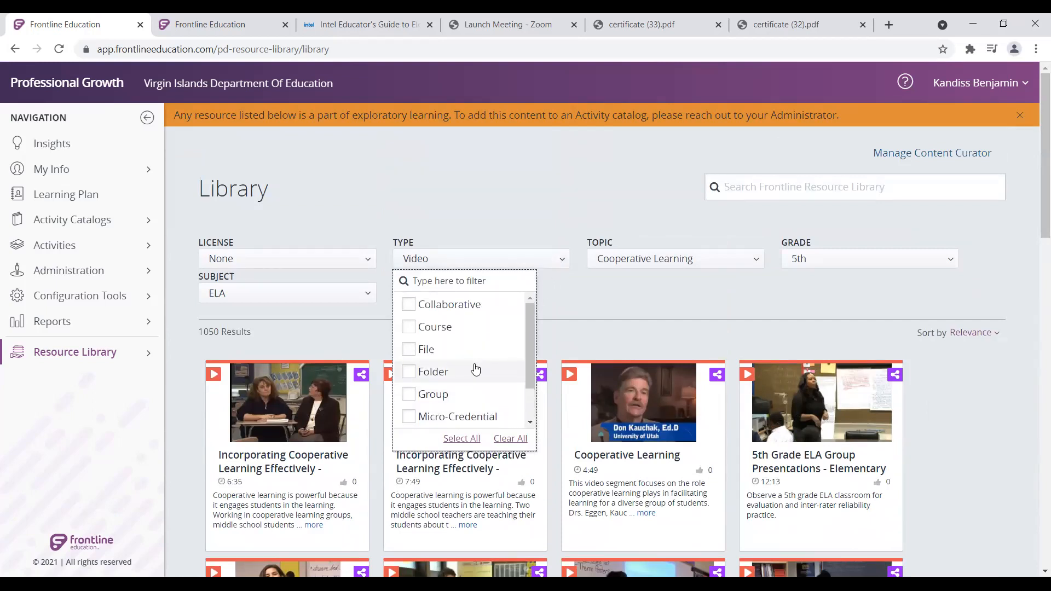
pyautogui.scroll(-1, 457, 358)
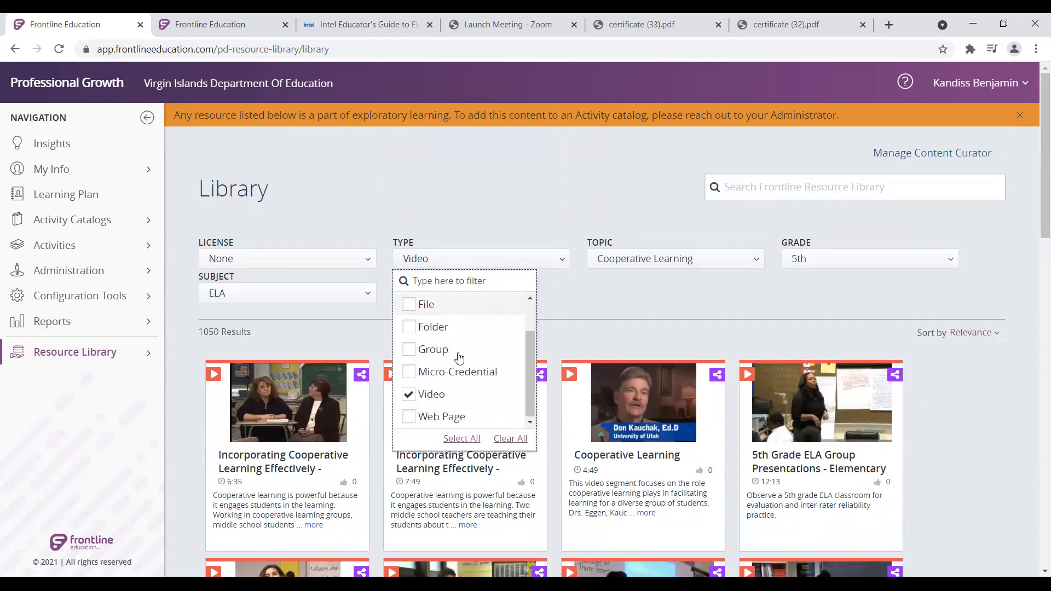
pyautogui.click(412, 417)
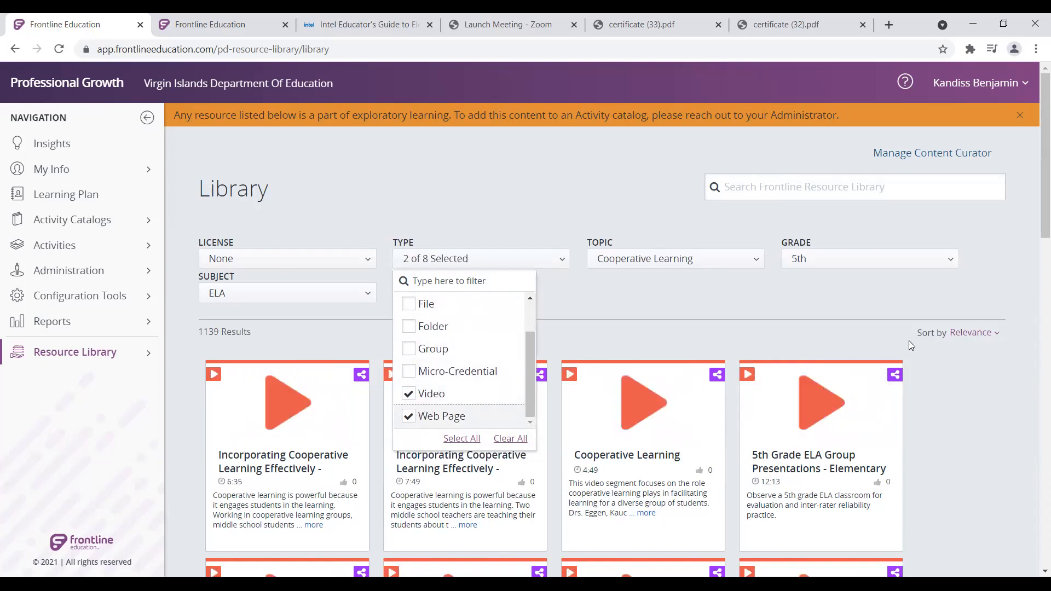
pyautogui.click(983, 284)
# Step: Move to the second page of library results
pyautogui.moveTo(1036, 180); pyautogui.dragTo(1035, 504)
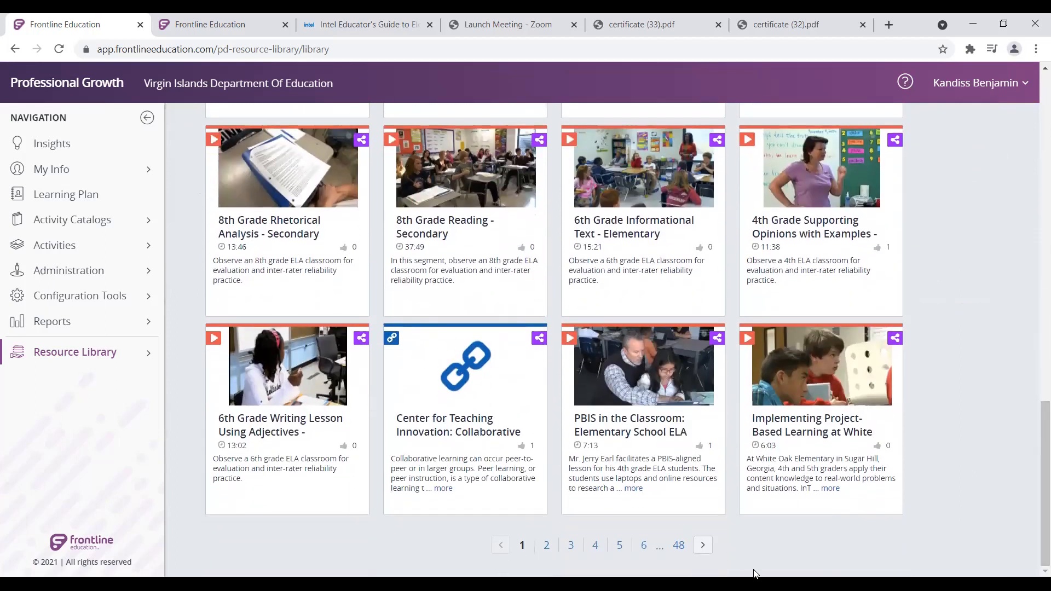
pyautogui.click(701, 545)
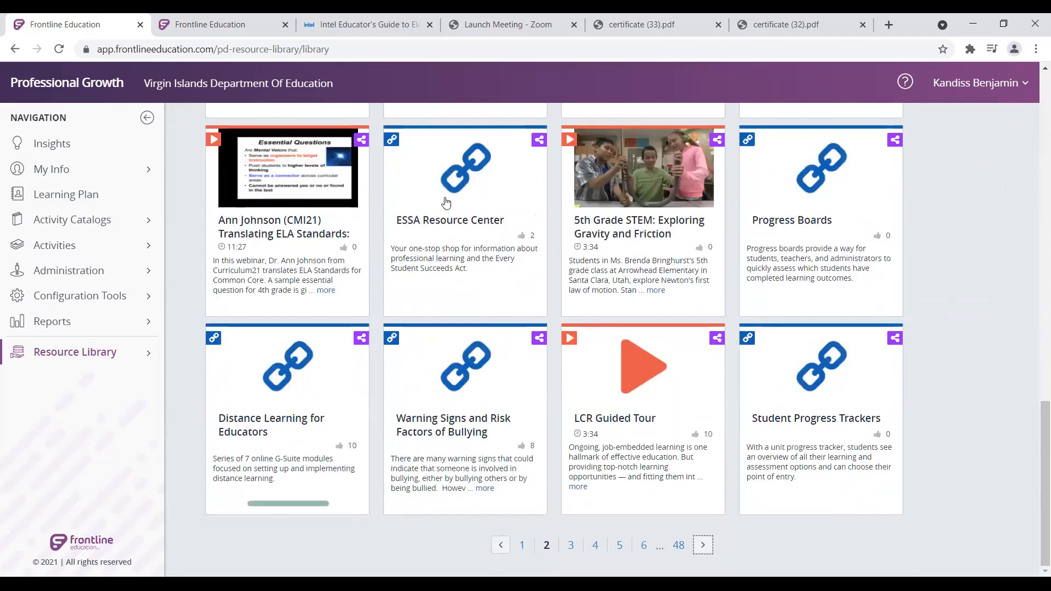
pyautogui.scroll(6, 958, 268)
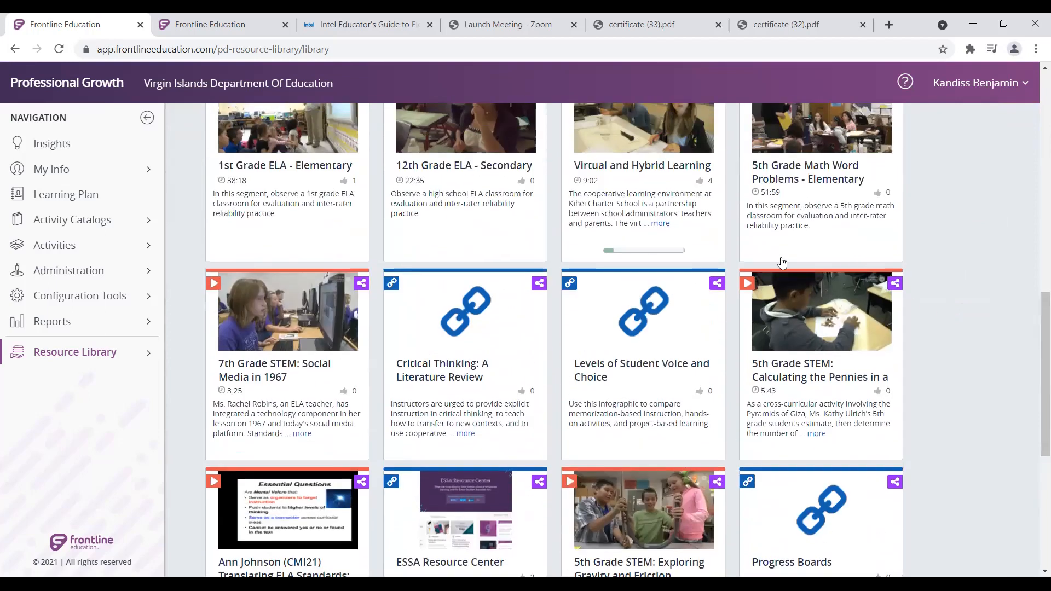
pyautogui.moveTo(1043, 307); pyautogui.dragTo(1036, 152)
pyautogui.scroll(4, 1035, 152)
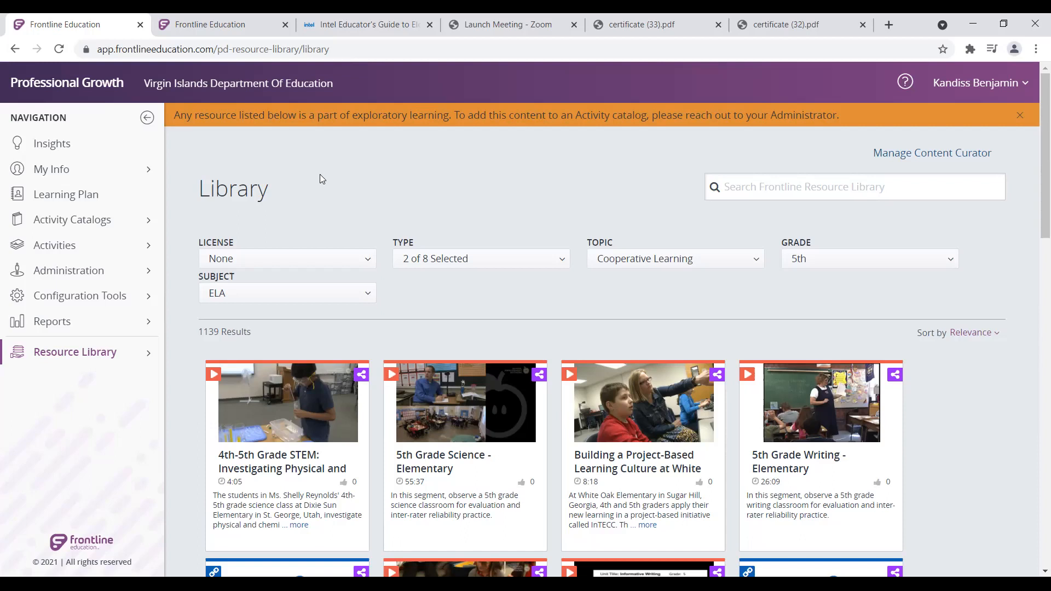
# Step: Browse the District Catalog sessions, then open the Learning Plan's My Requests list
pyautogui.click(57, 170)
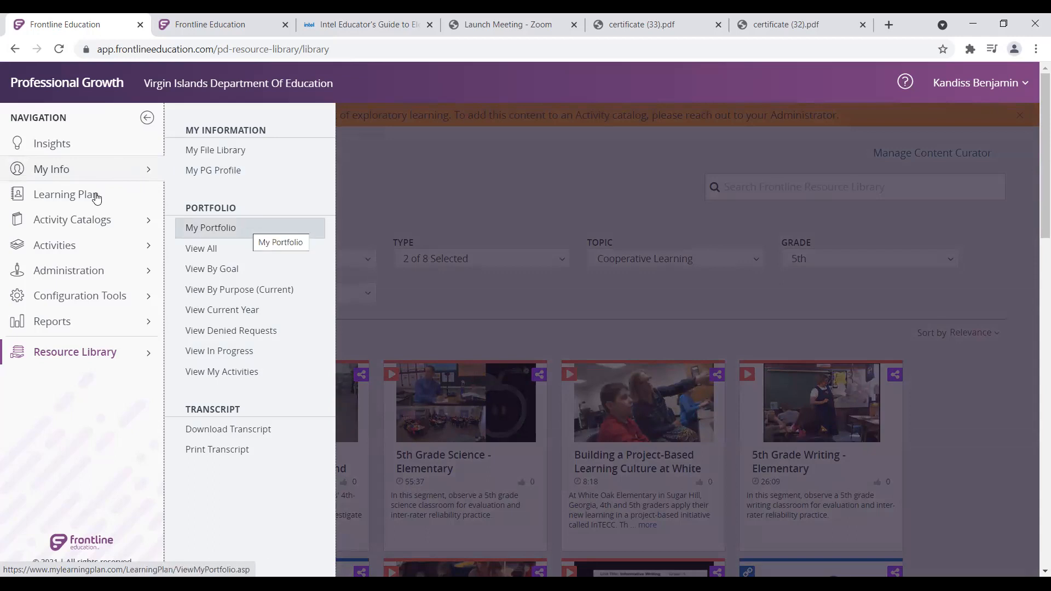
pyautogui.click(94, 220)
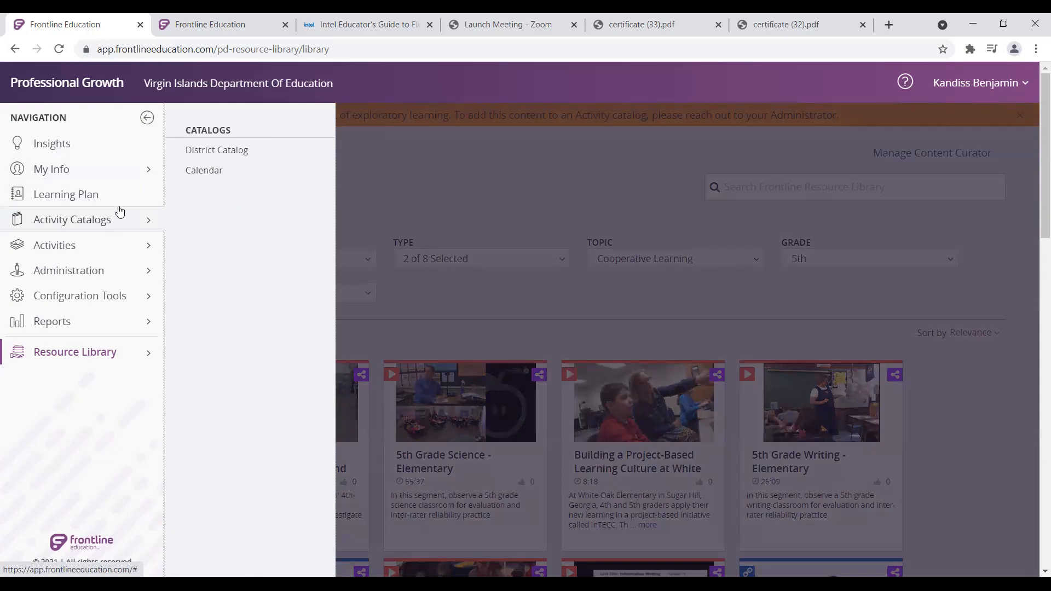
pyautogui.click(196, 153)
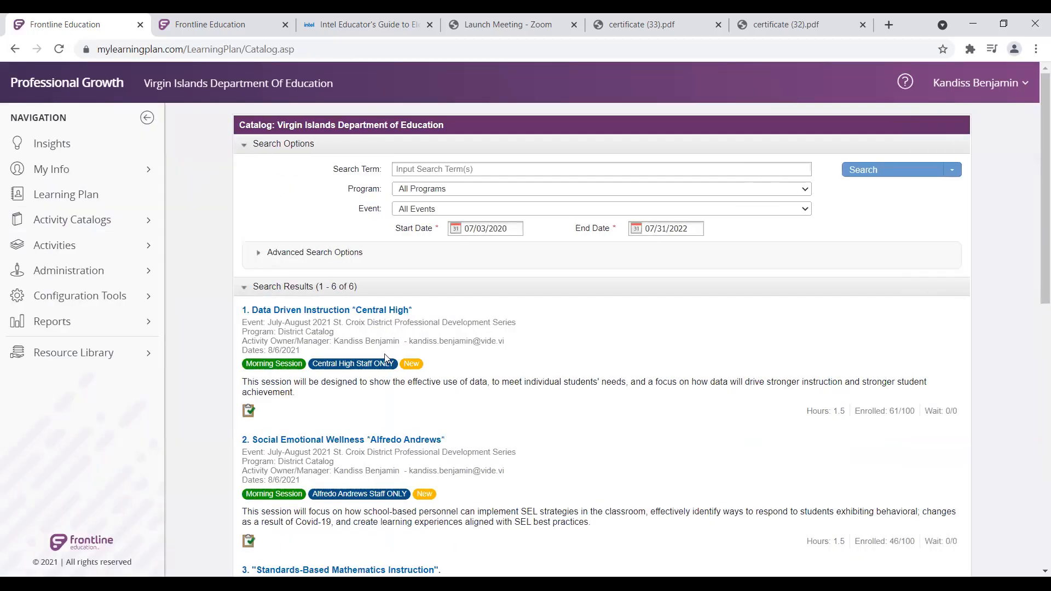
pyautogui.scroll(-1, 408, 393)
pyautogui.scroll(-1, 407, 393)
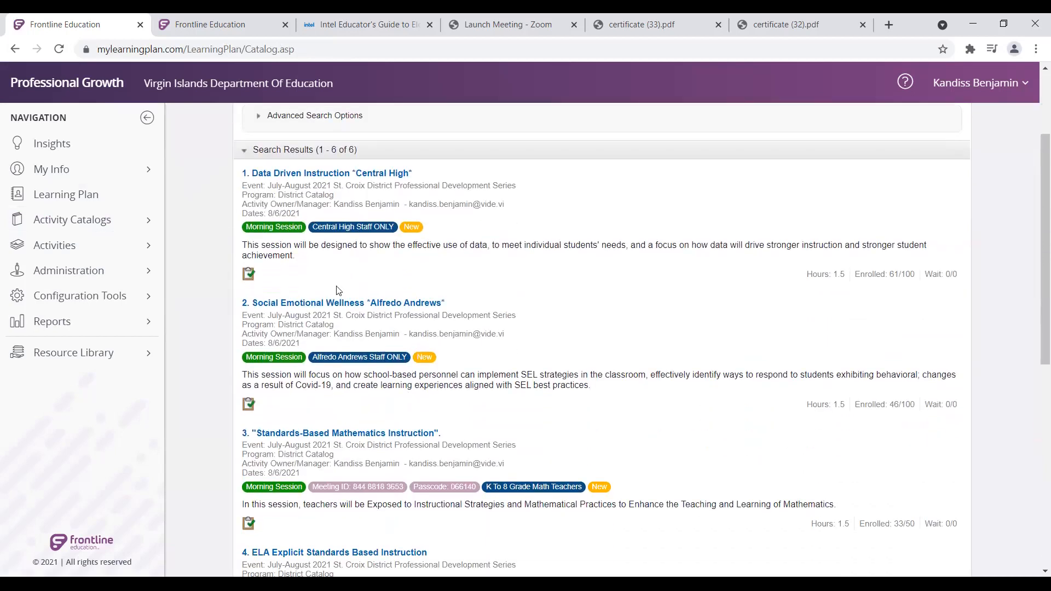
pyautogui.click(82, 196)
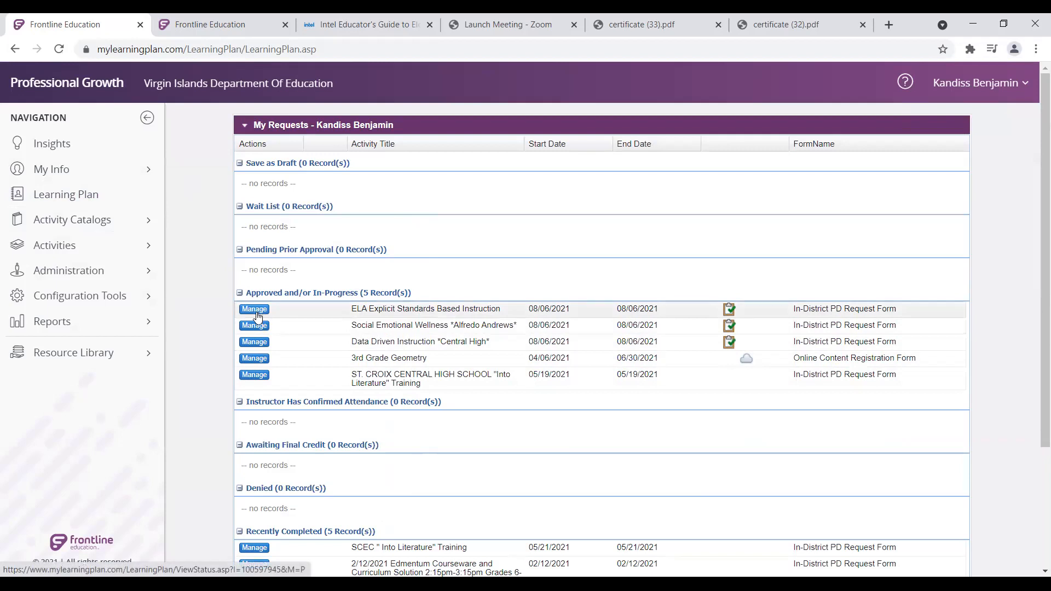
# Step: Choose Browse Library from the Resource Library menu to leave My Requests
pyautogui.click(71, 364)
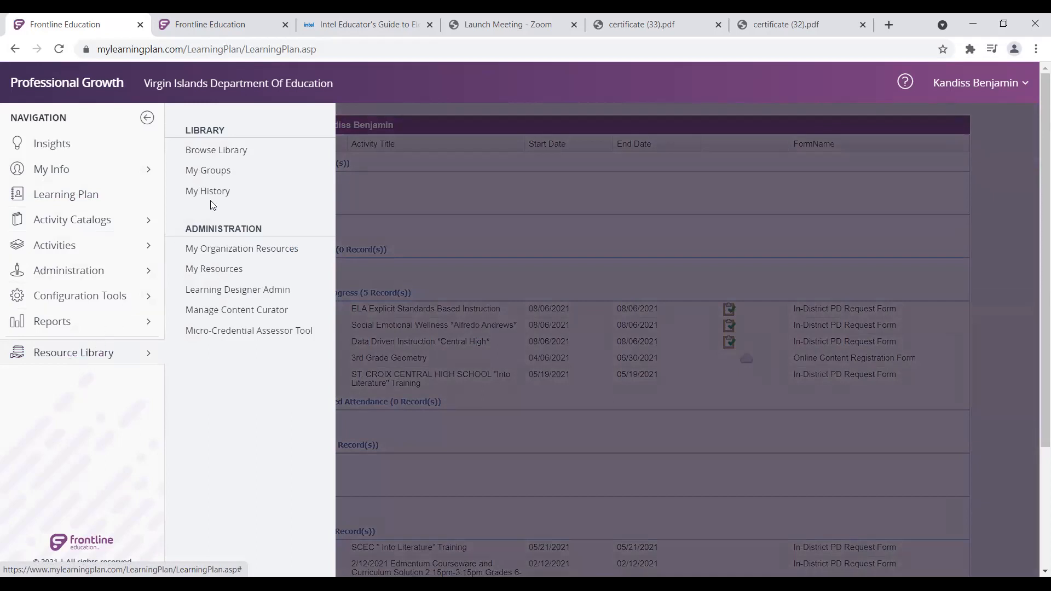
pyautogui.click(216, 149)
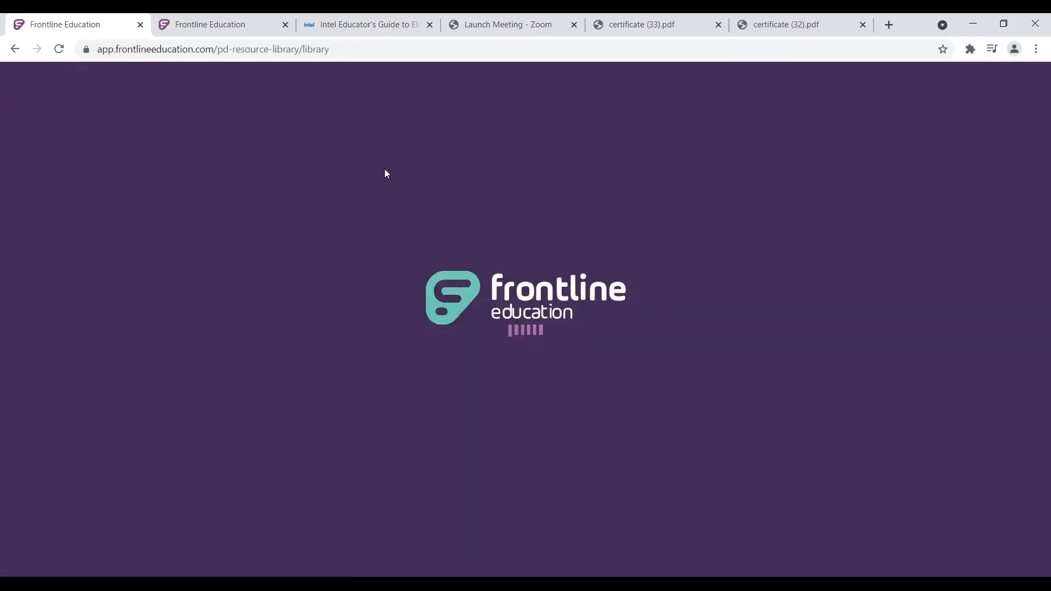